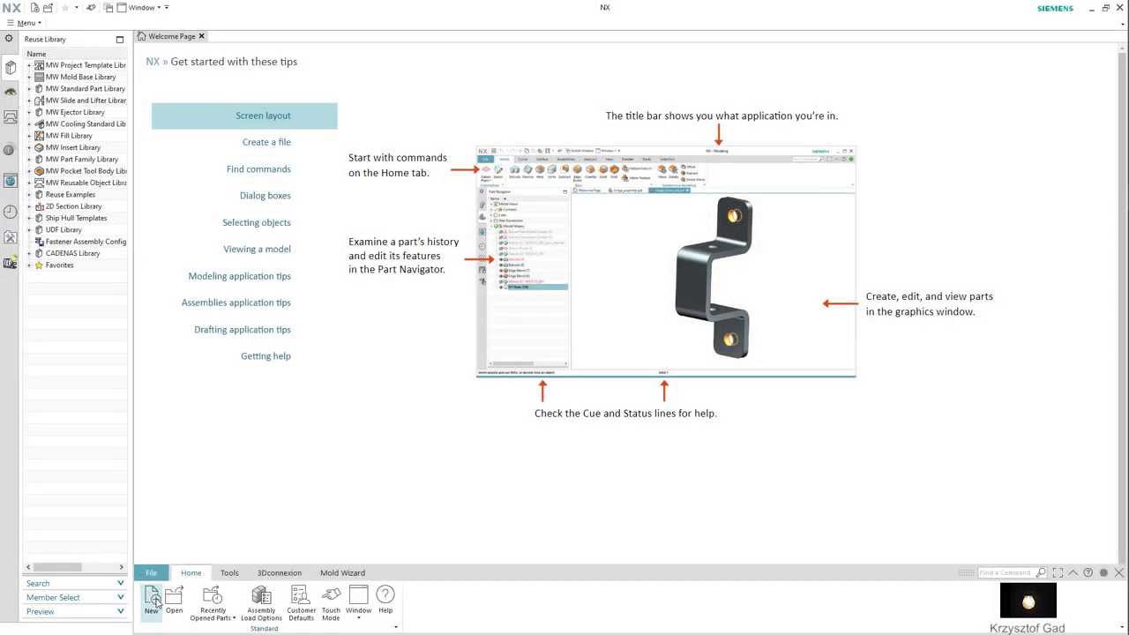
Create a new assembly file named Condenser Assembly from the Assembly template.
{"action": "left_click", "coordinate": [153, 599]}
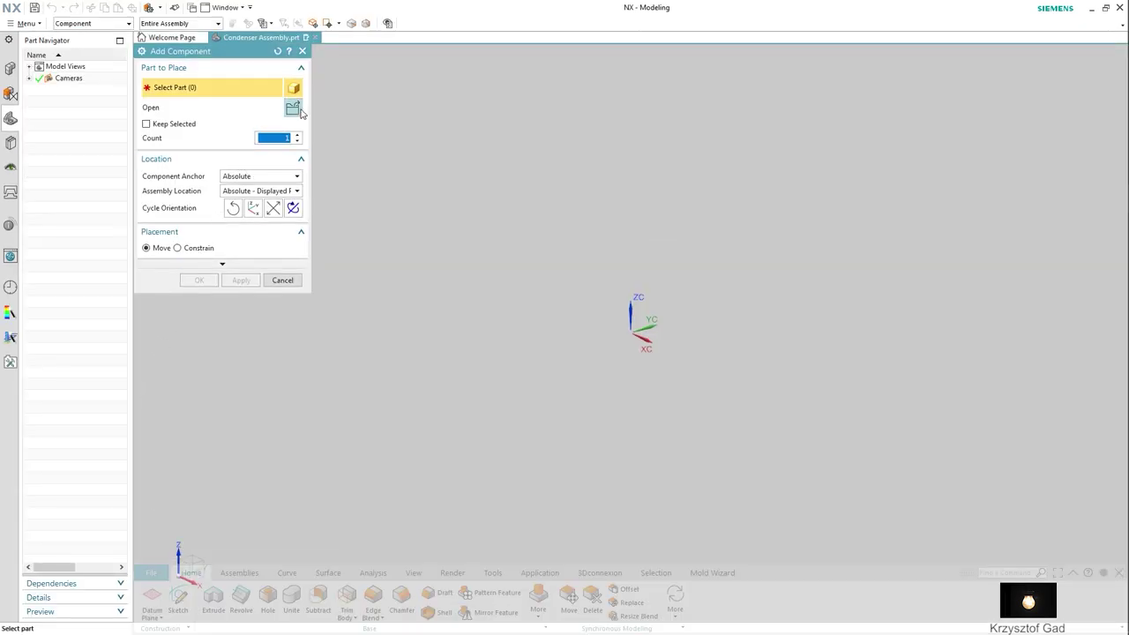
Add the Top Condenser part to the assembly.
{"action": "left_click", "coordinate": [293, 108]}
{"action": "left_click", "coordinate": [114, 87]}
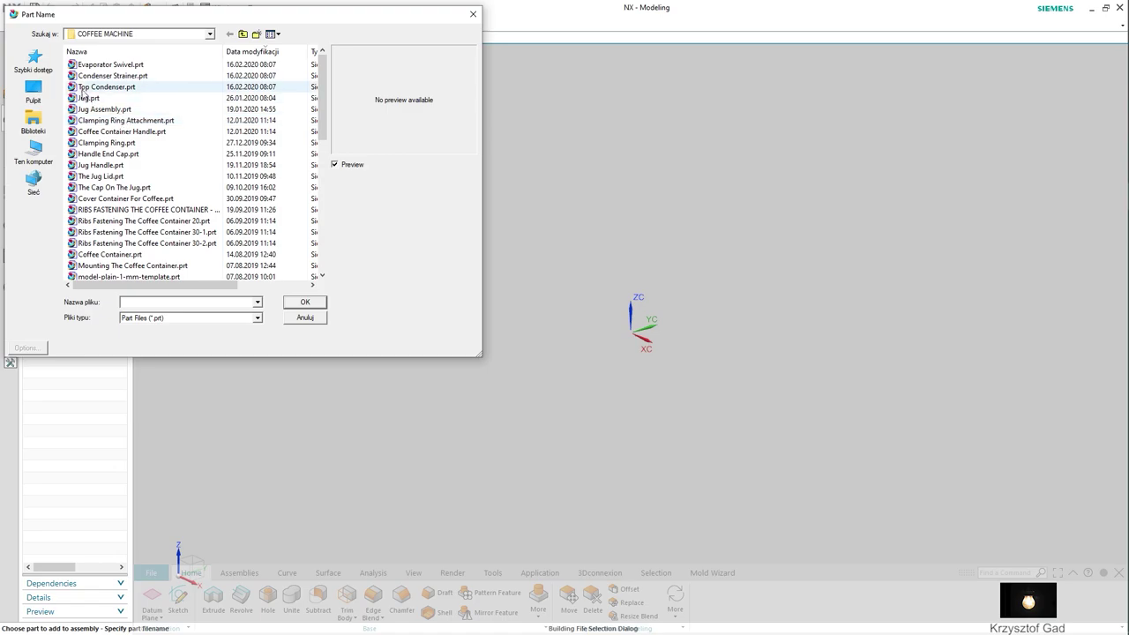
{"action": "left_click", "coordinate": [304, 303]}
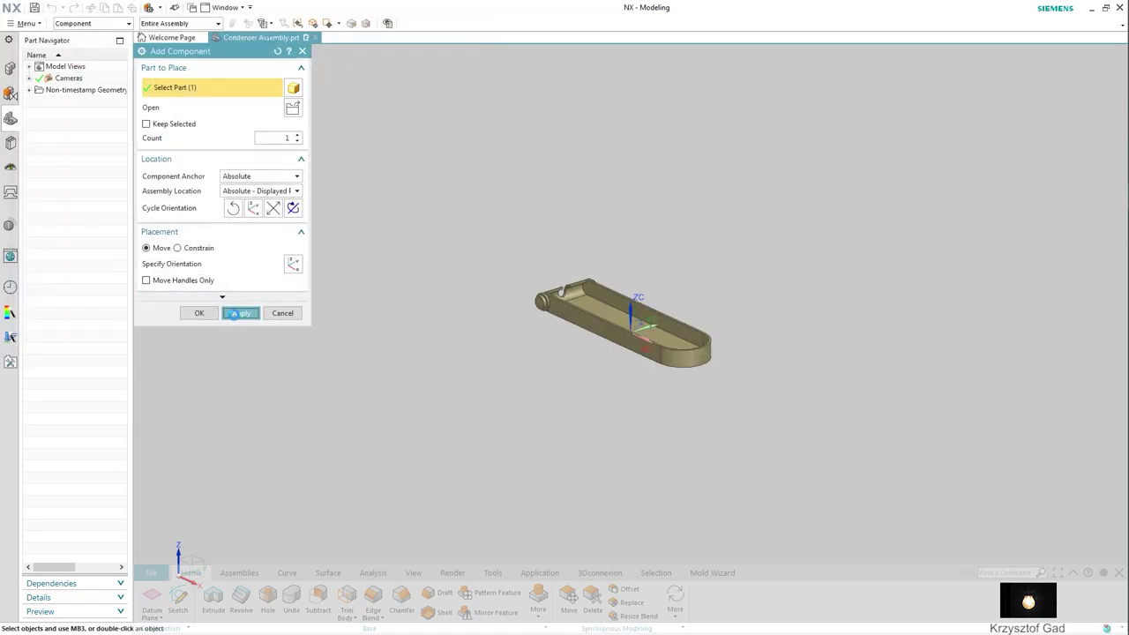
Add the Condenser Strainer plate, raised 46.5 along ZC above the tray.
{"action": "left_click", "coordinate": [293, 107]}
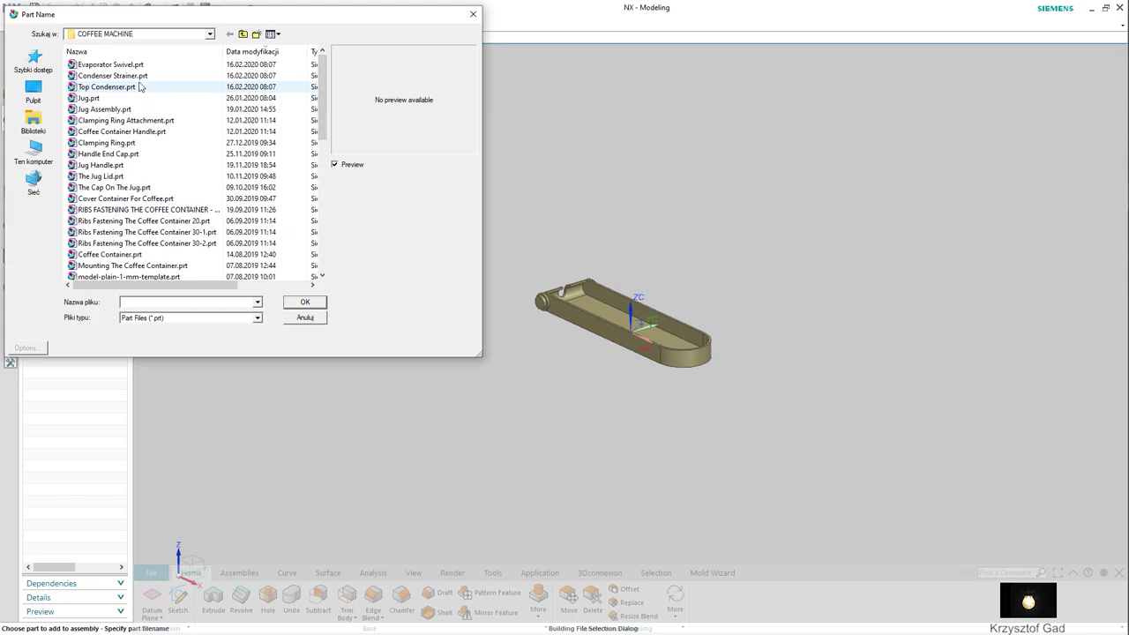
{"action": "left_click", "coordinate": [132, 77]}
{"action": "left_click", "coordinate": [306, 303]}
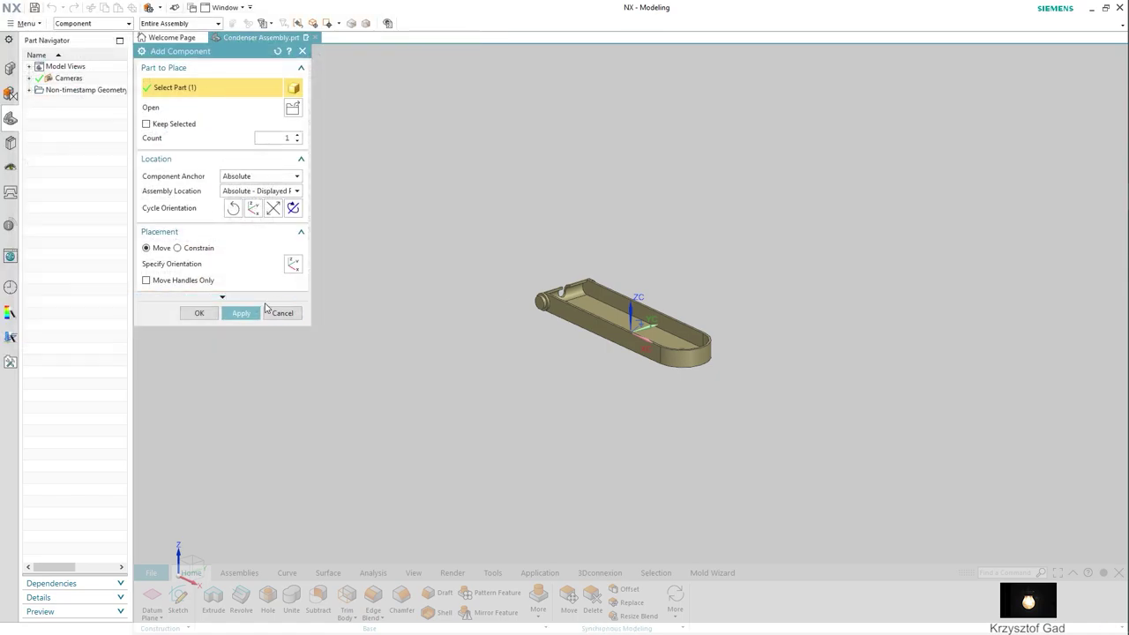
{"action": "left_click", "coordinate": [295, 265]}
{"action": "left_click_drag", "start_coordinate": [630, 279], "coordinate": [651, 171]}
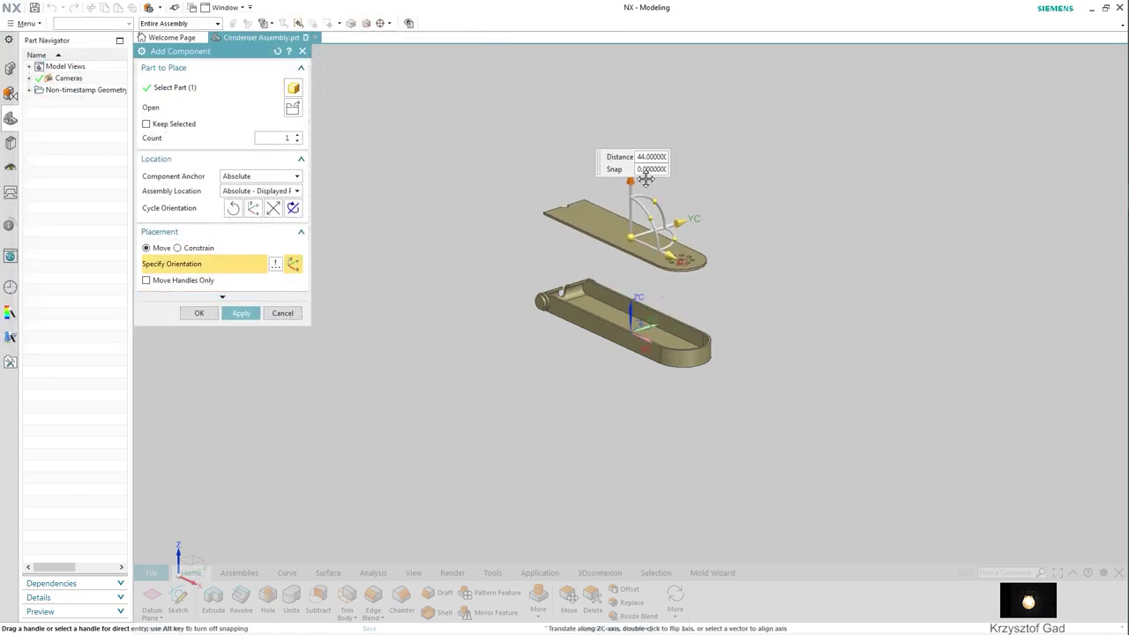
{"action": "middle_click_drag", "start_coordinate": [651, 171], "coordinate": [397, 265]}
{"action": "scroll", "coordinate": [588, 197], "scroll_direction": "down", "scroll_amount": 5}
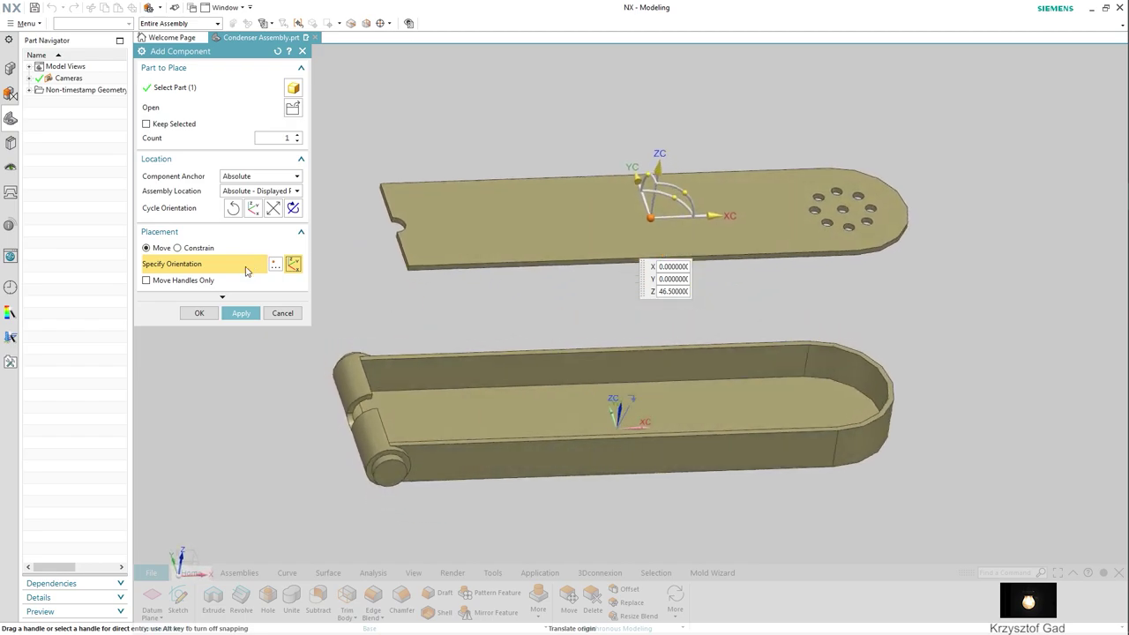
{"action": "left_click", "coordinate": [199, 313]}
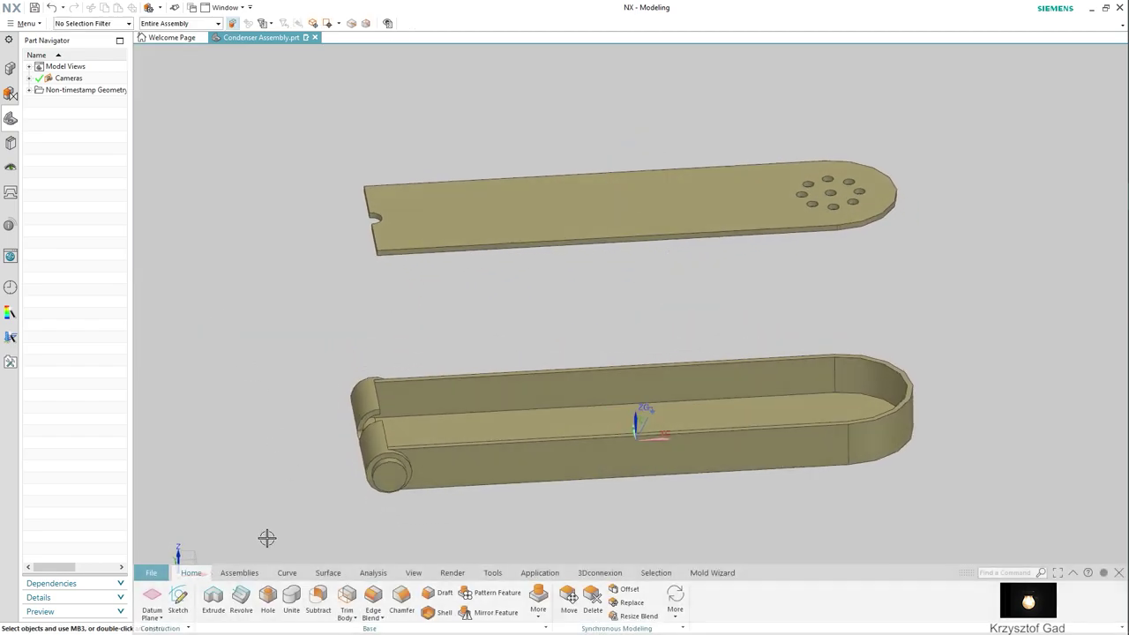
{"action": "left_click", "coordinate": [240, 573]}
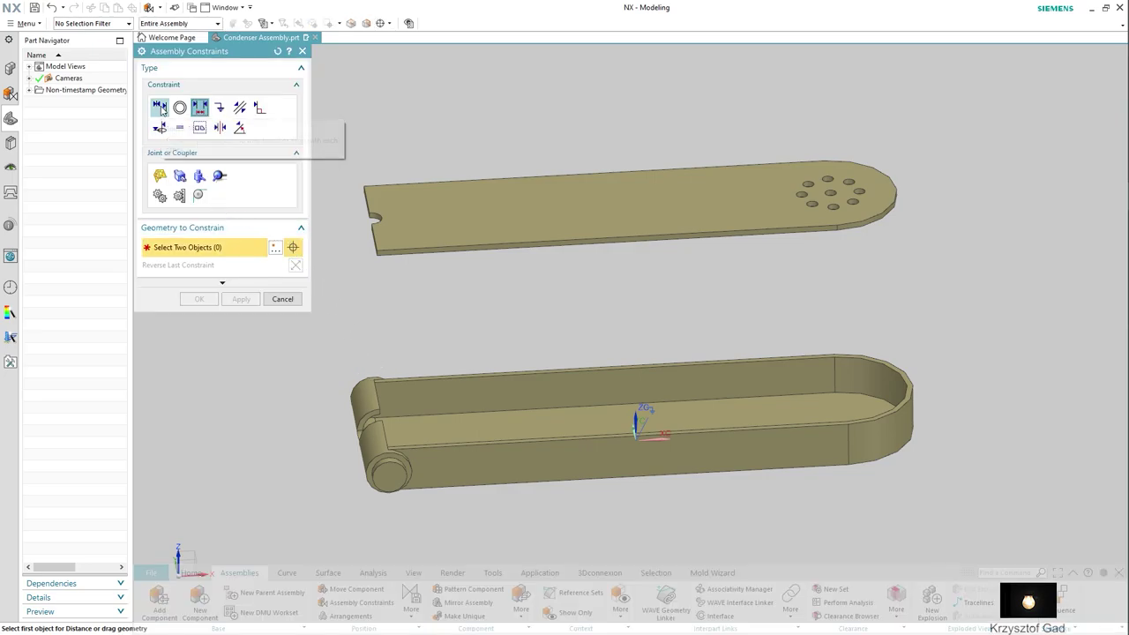
Apply a Touch constraint between the strainer plate's face and the tray face.
{"action": "left_click", "coordinate": [160, 107]}
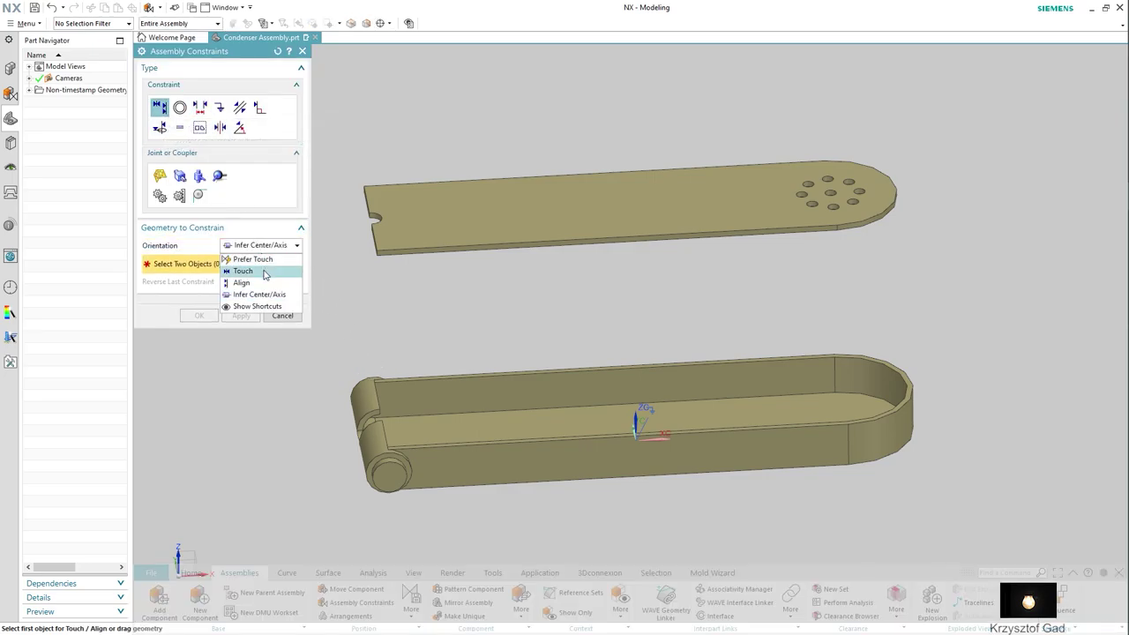
{"action": "left_click", "coordinate": [264, 271]}
{"action": "scroll", "coordinate": [471, 353], "scroll_direction": "up", "scroll_amount": 5}
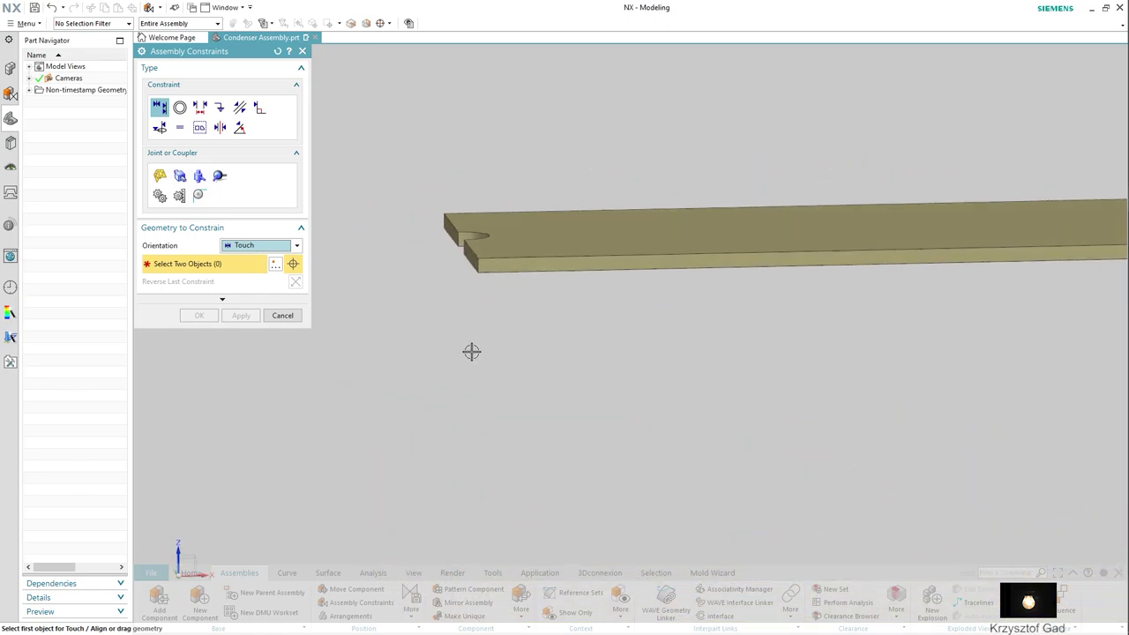
{"action": "left_click", "coordinate": [488, 256]}
{"action": "middle_click_drag", "start_coordinate": [499, 285], "coordinate": [487, 331]}
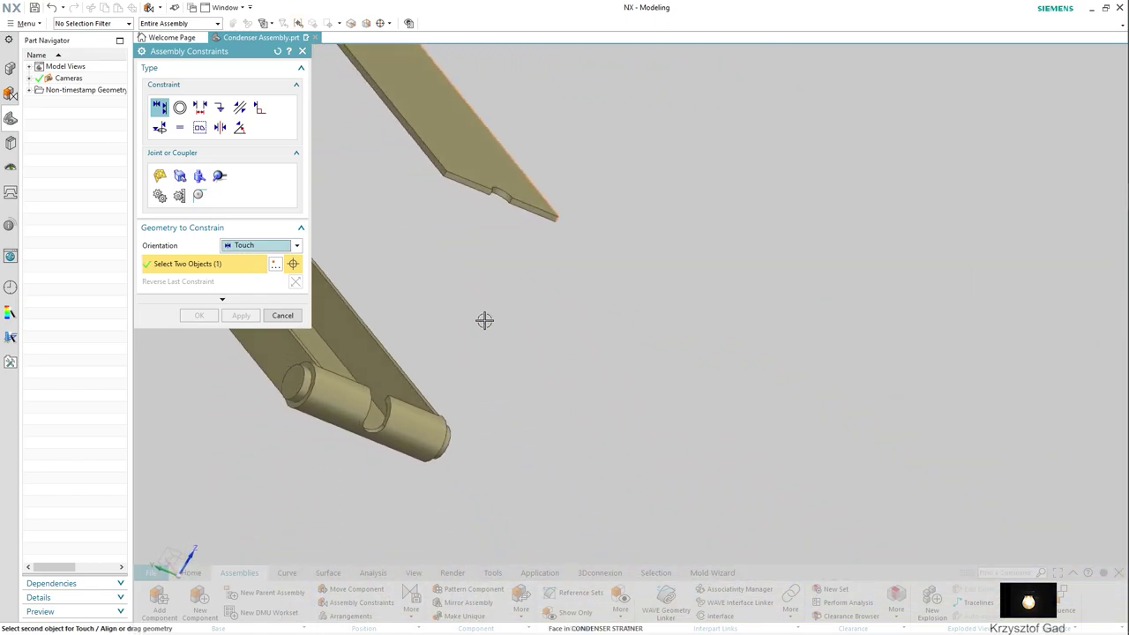
{"action": "left_click", "coordinate": [487, 332]}
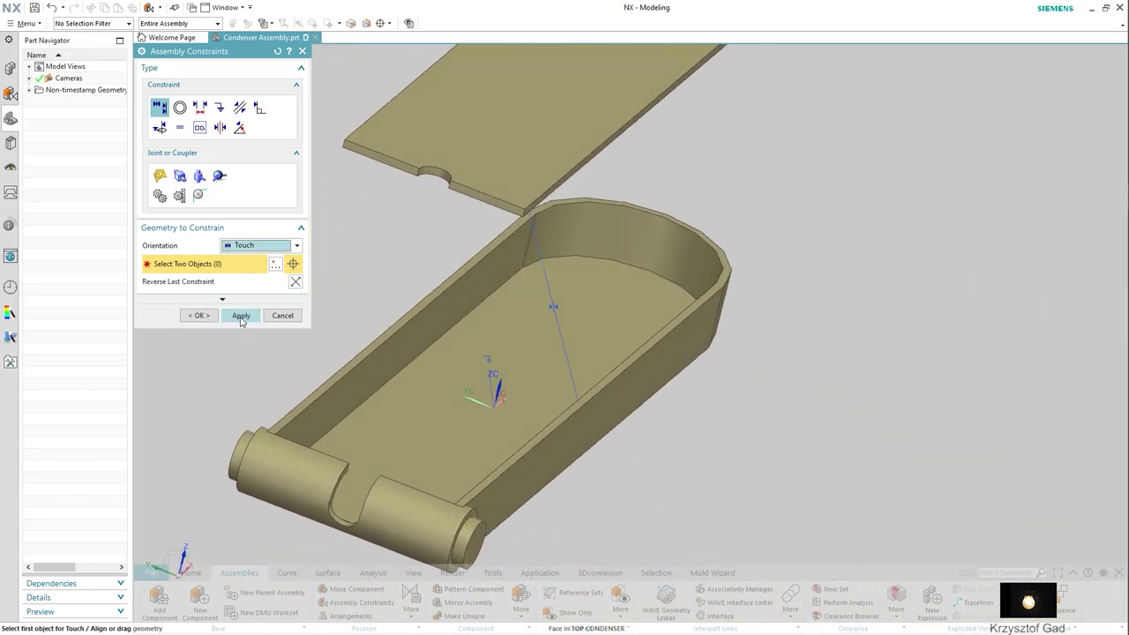
{"action": "left_click", "coordinate": [251, 314]}
Align the strainer plate's edge with the tray's edge.
{"action": "left_click", "coordinate": [257, 247]}
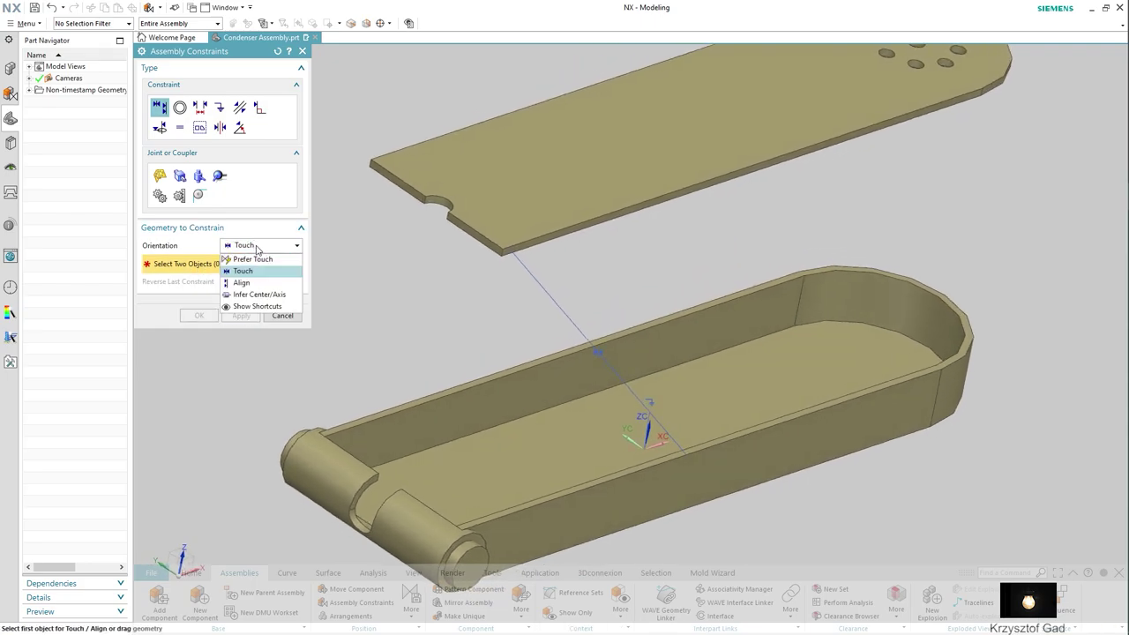
{"action": "left_click", "coordinate": [243, 282]}
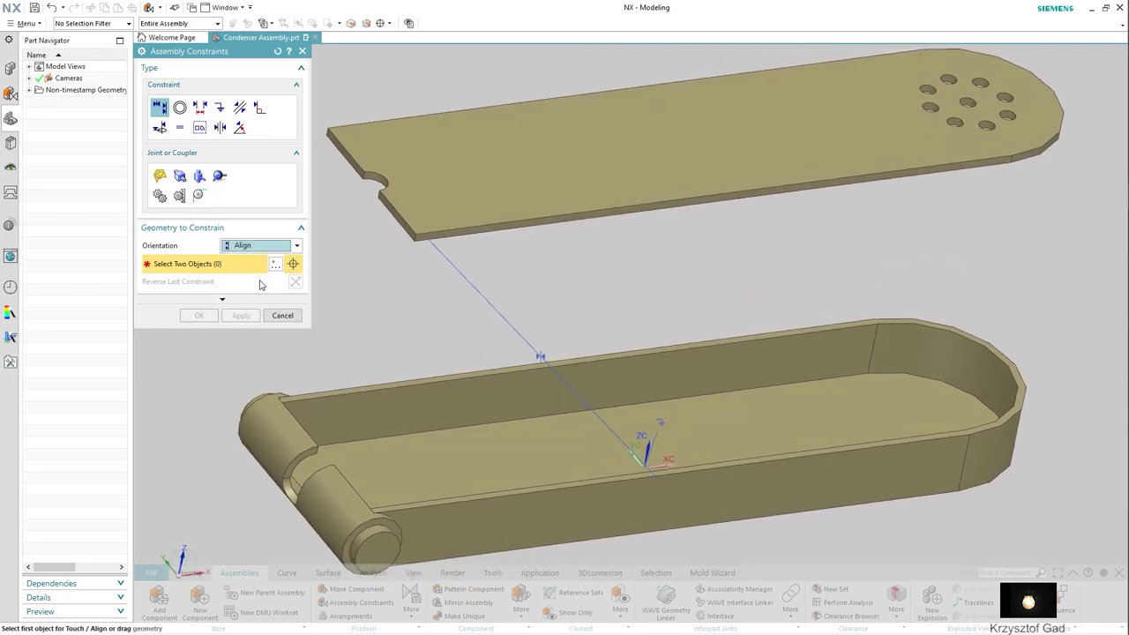
{"action": "mouse_move", "coordinate": [309, 263]}
{"action": "middle_mouse_down"}
{"action": "mouse_move", "coordinate": [429, 220]}
{"action": "mouse_move", "coordinate": [403, 345]}
{"action": "middle_mouse_up"}
{"action": "scroll", "coordinate": [414, 346], "scroll_direction": "up", "scroll_amount": 3}
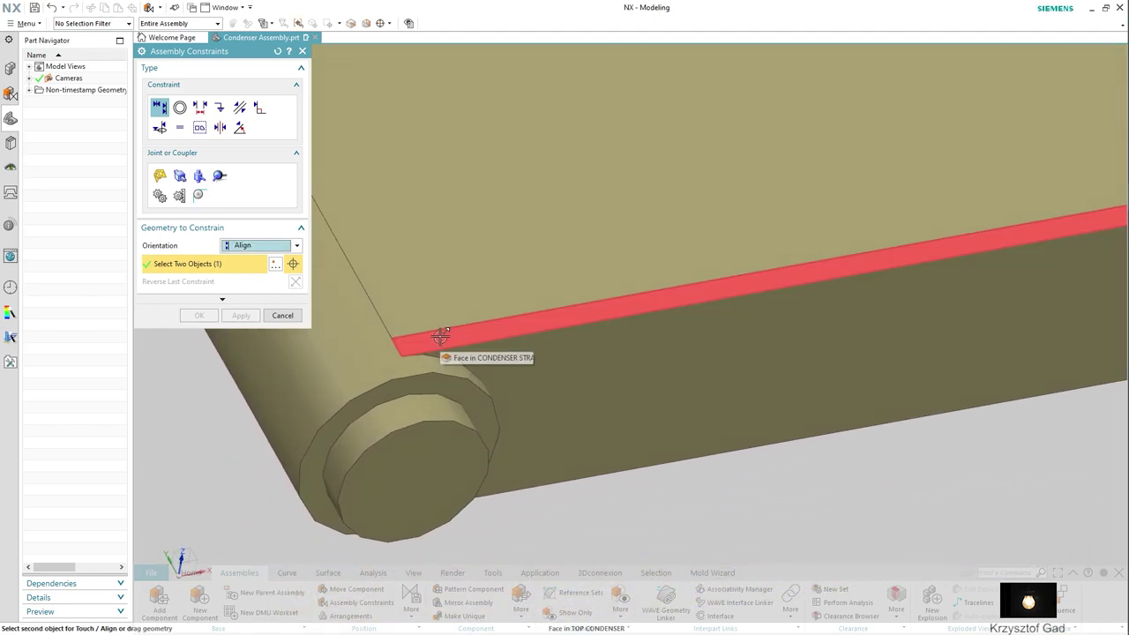
{"action": "left_click", "coordinate": [439, 335]}
{"action": "scroll", "coordinate": [439, 335], "scroll_direction": "down", "scroll_amount": 5}
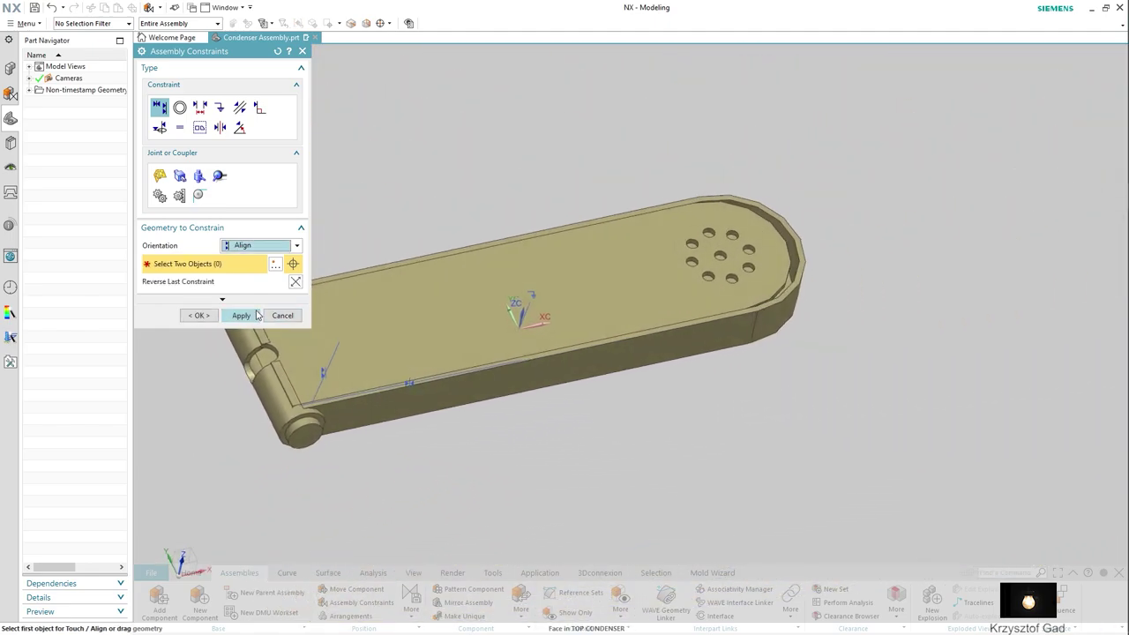
Constrain the plate's centre hole to the tray axis with Infer Center/Axis.
{"action": "left_click", "coordinate": [254, 253]}
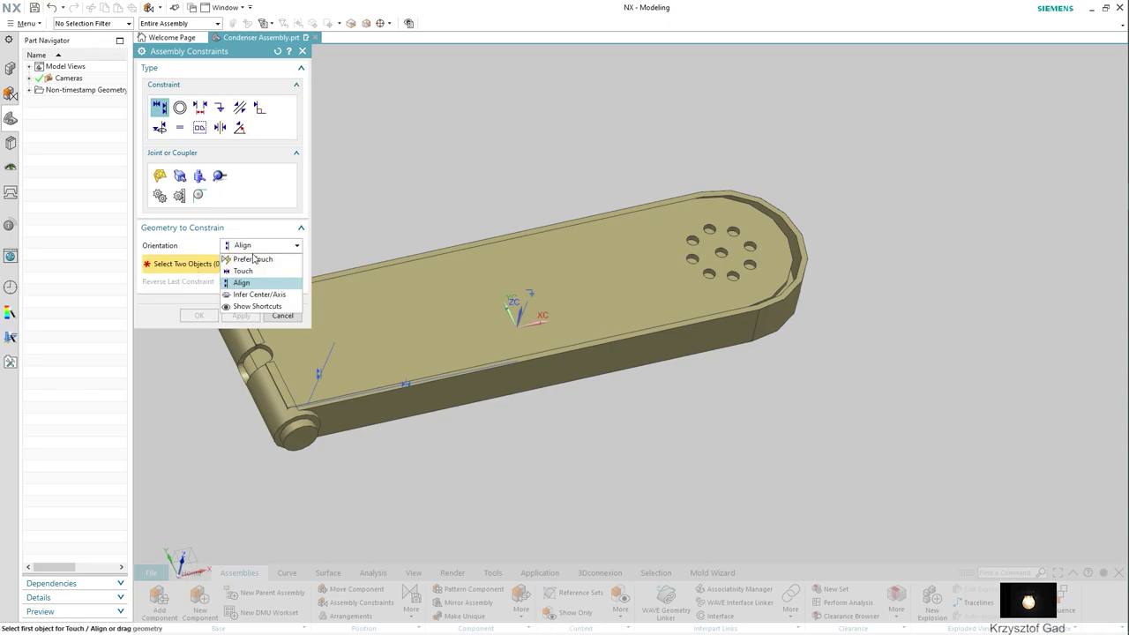
{"action": "left_click", "coordinate": [251, 300]}
{"action": "scroll", "coordinate": [600, 235], "scroll_direction": "up", "scroll_amount": 2}
{"action": "scroll", "coordinate": [596, 282], "scroll_direction": "up", "scroll_amount": 3}
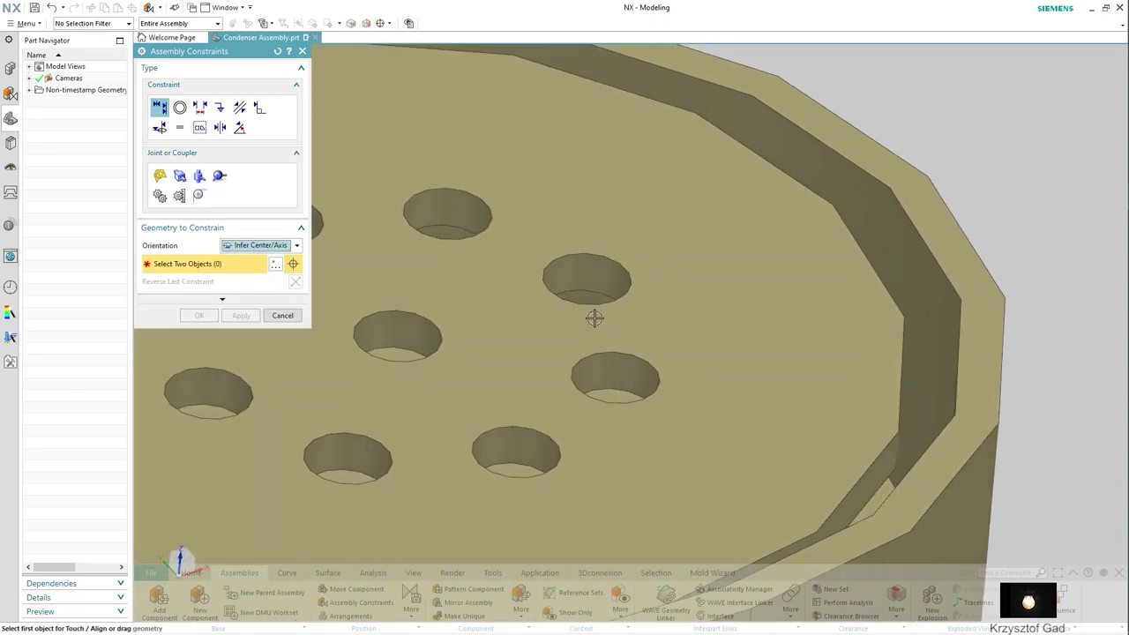
{"action": "scroll", "coordinate": [594, 318], "scroll_direction": "up", "scroll_amount": 3}
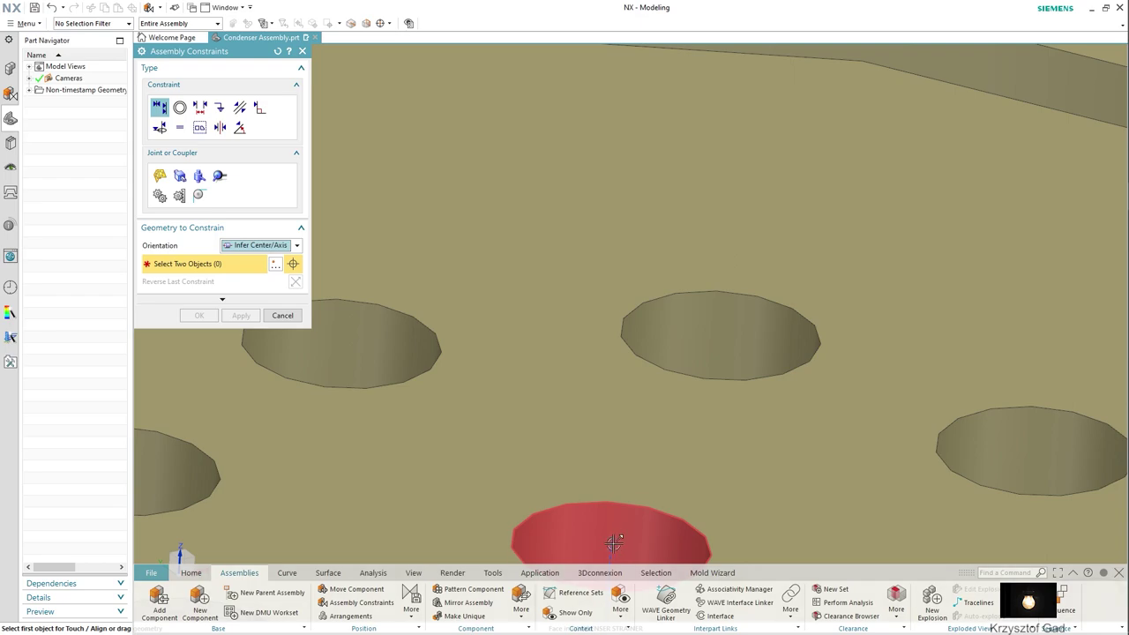
{"action": "left_click", "coordinate": [614, 542]}
{"action": "scroll", "coordinate": [612, 503], "scroll_direction": "down", "scroll_amount": 5}
{"action": "scroll", "coordinate": [612, 491], "scroll_direction": "down", "scroll_amount": 2}
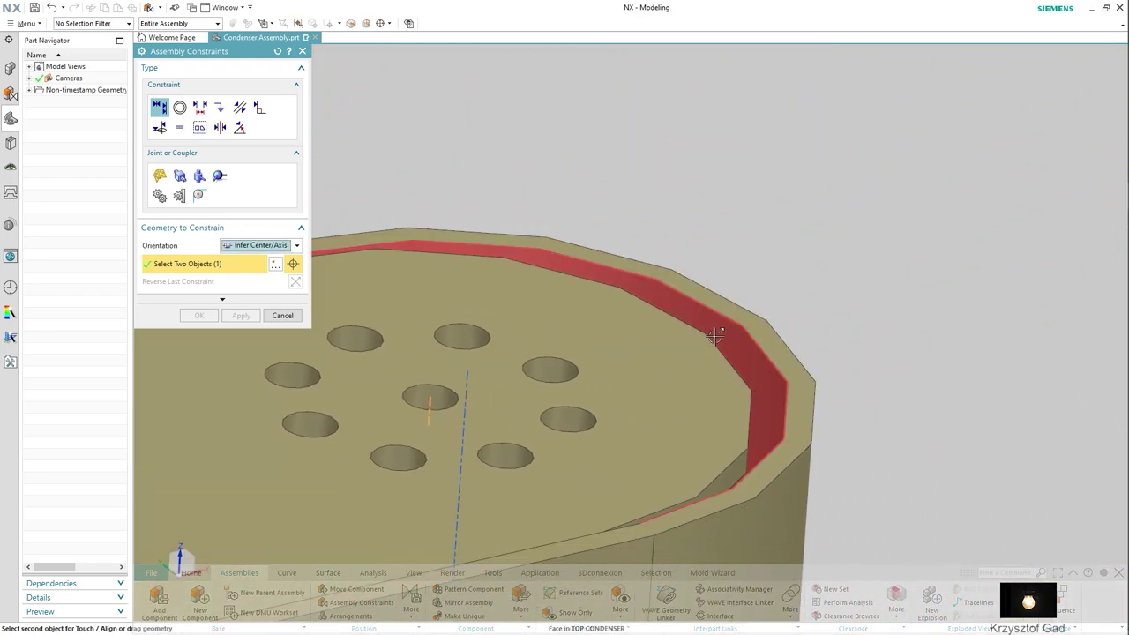
{"action": "scroll", "coordinate": [468, 378], "scroll_direction": "down", "scroll_amount": 2}
{"action": "left_click", "coordinate": [466, 378]}
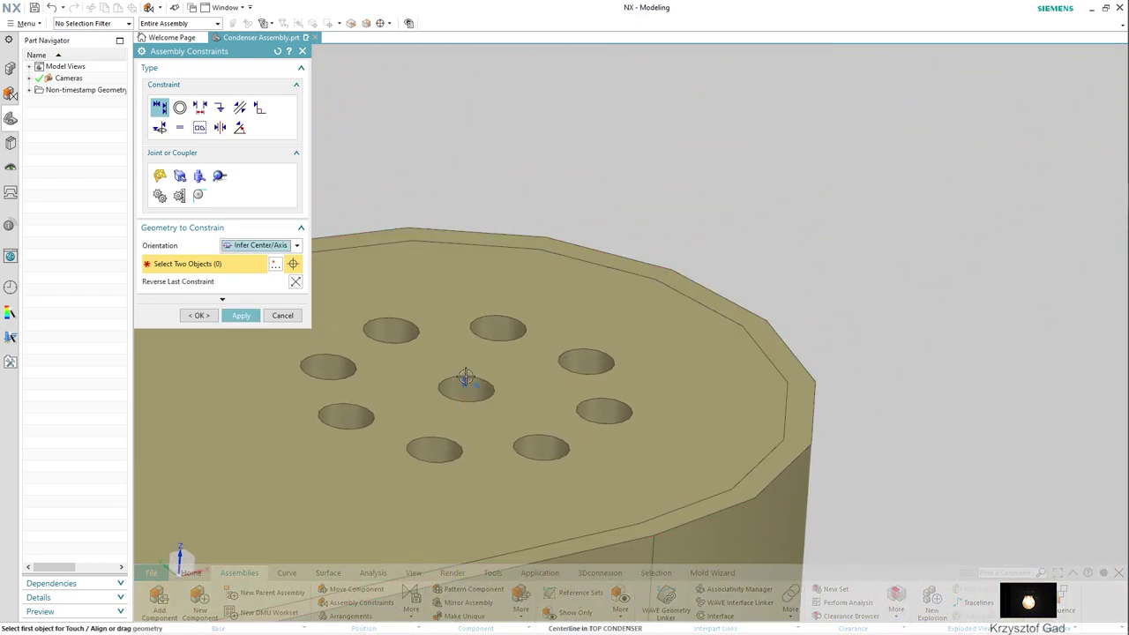
{"action": "scroll", "coordinate": [379, 353], "scroll_direction": "down", "scroll_amount": 5}
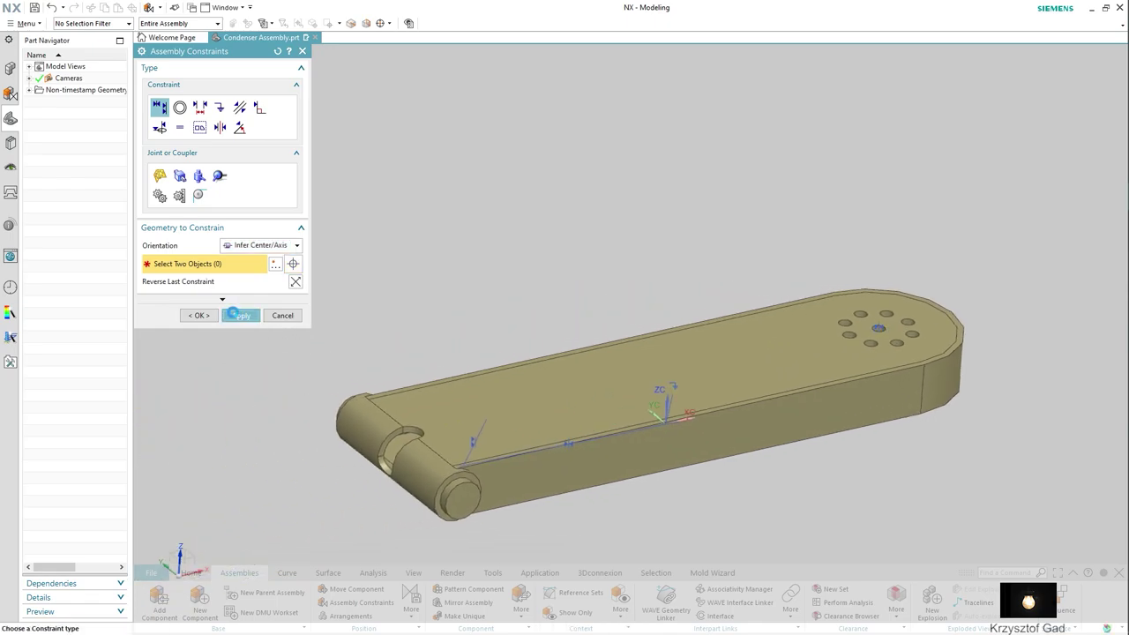
{"action": "left_click", "coordinate": [284, 315]}
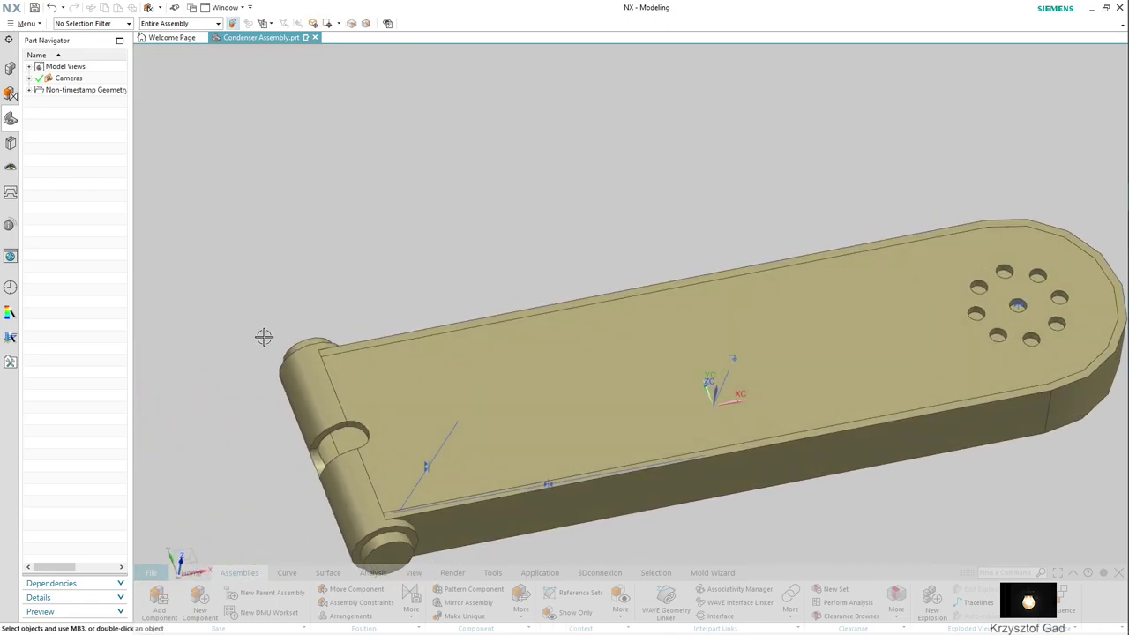
{"action": "left_click", "coordinate": [10, 68]}
Hide the strainer plate and add the Evaporator Swivel, raised to Z 31 with its tube pointing up.
{"action": "left_click", "coordinate": [53, 114]}
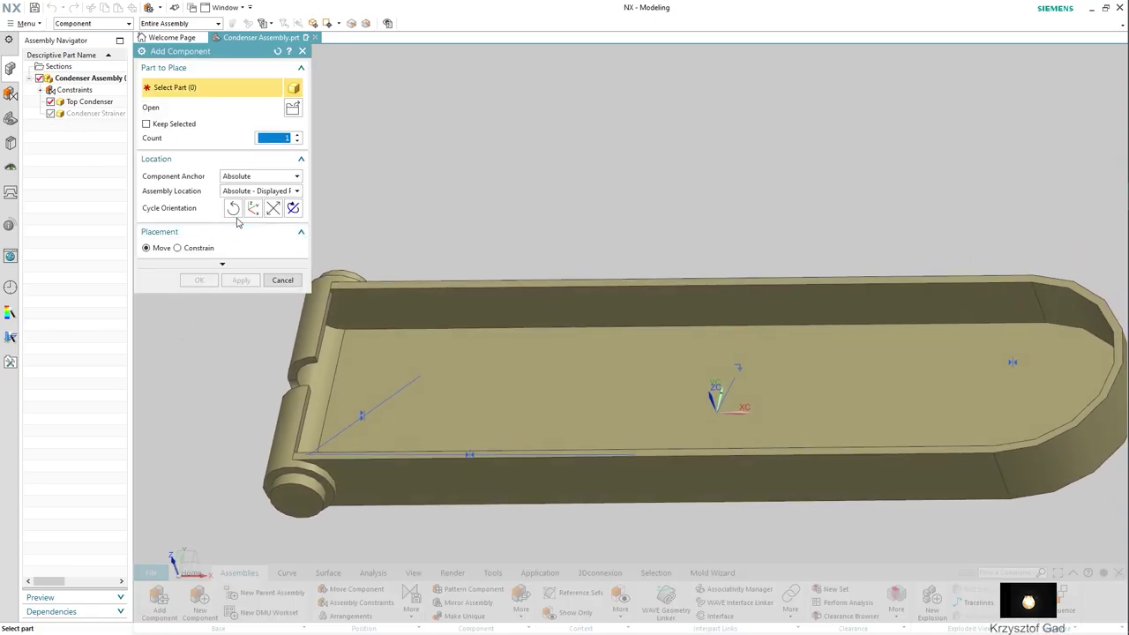
{"action": "left_click", "coordinate": [292, 108]}
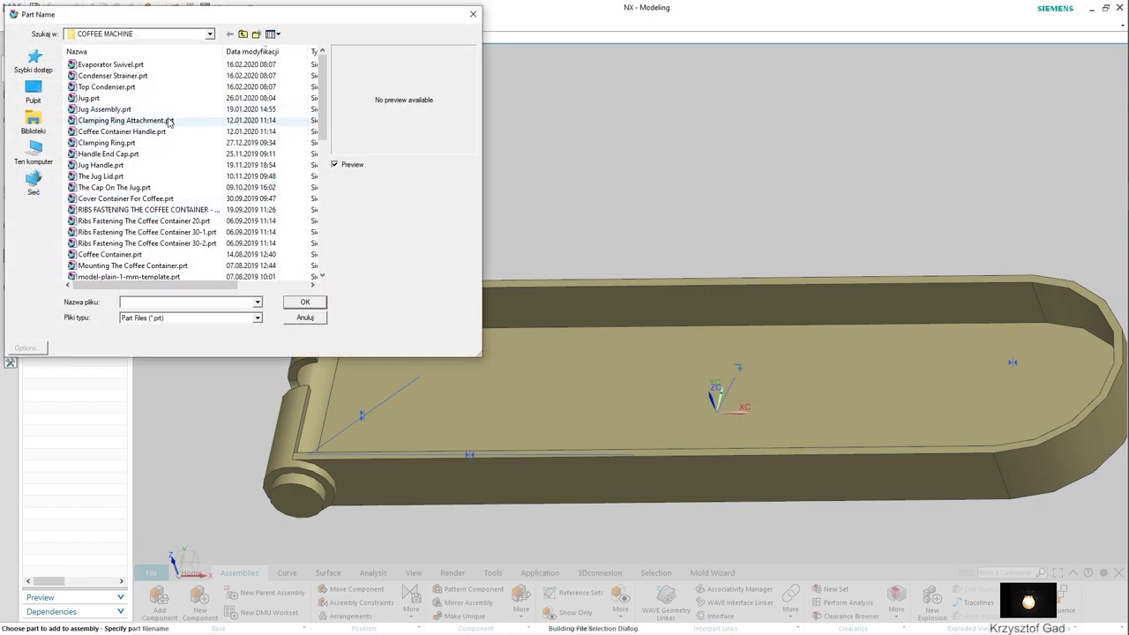
{"action": "double_click", "coordinate": [145, 75]}
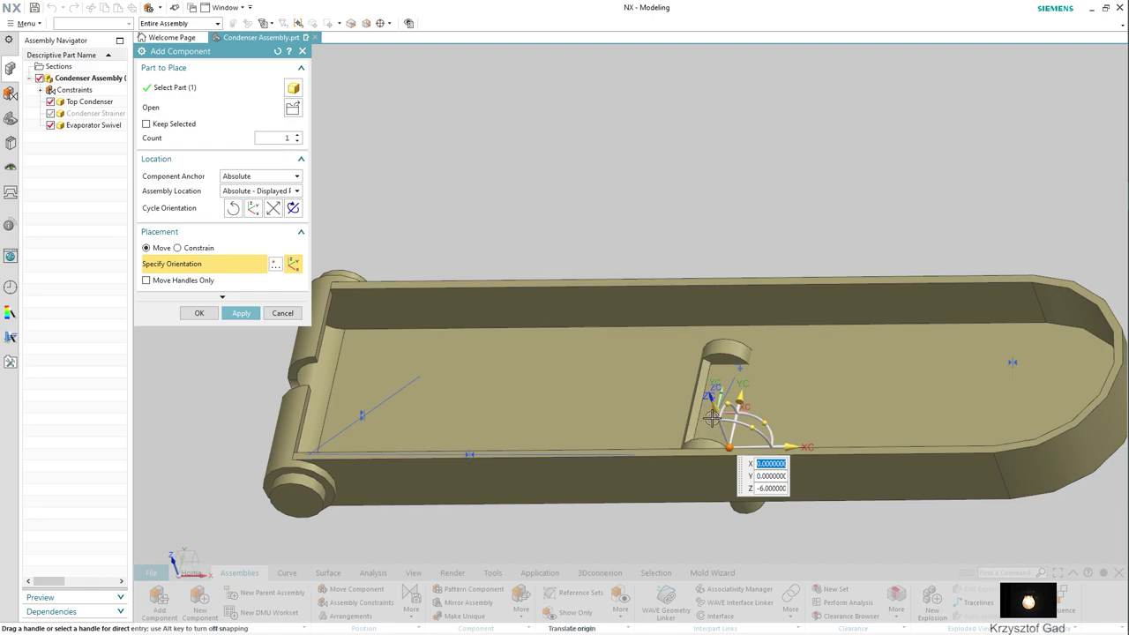
{"action": "left_click_drag", "start_coordinate": [712, 411], "coordinate": [684, 263]}
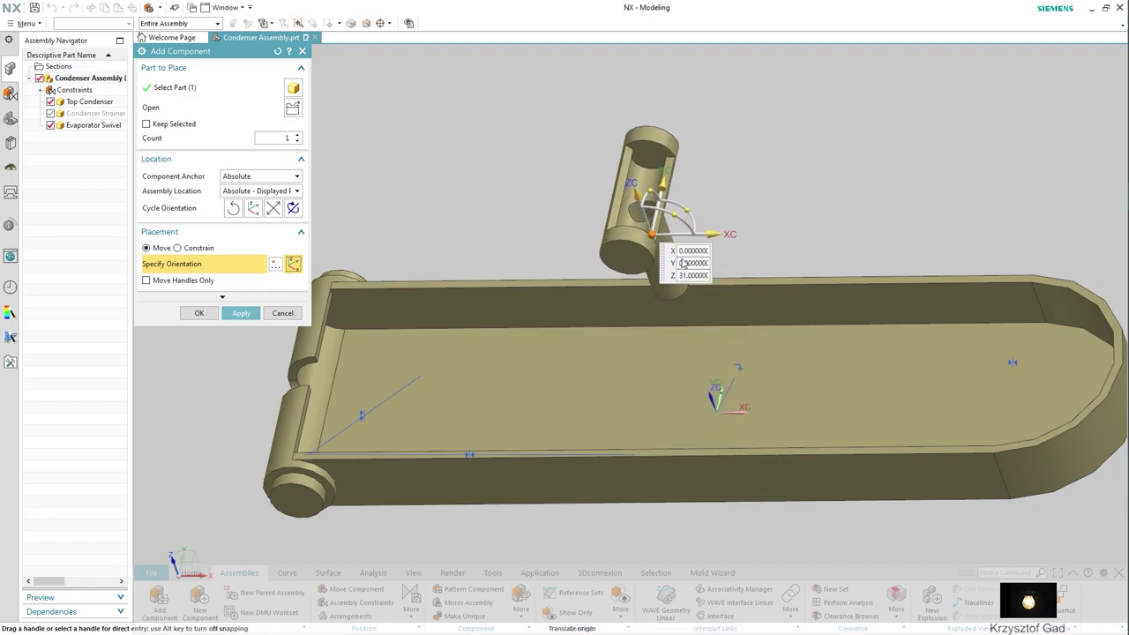
{"action": "mouse_move", "coordinate": [690, 209]}
{"action": "left_mouse_down"}
{"action": "mouse_move", "coordinate": [490, 336]}
{"action": "mouse_move", "coordinate": [503, 347]}
{"action": "mouse_move", "coordinate": [462, 328]}
{"action": "left_mouse_up"}
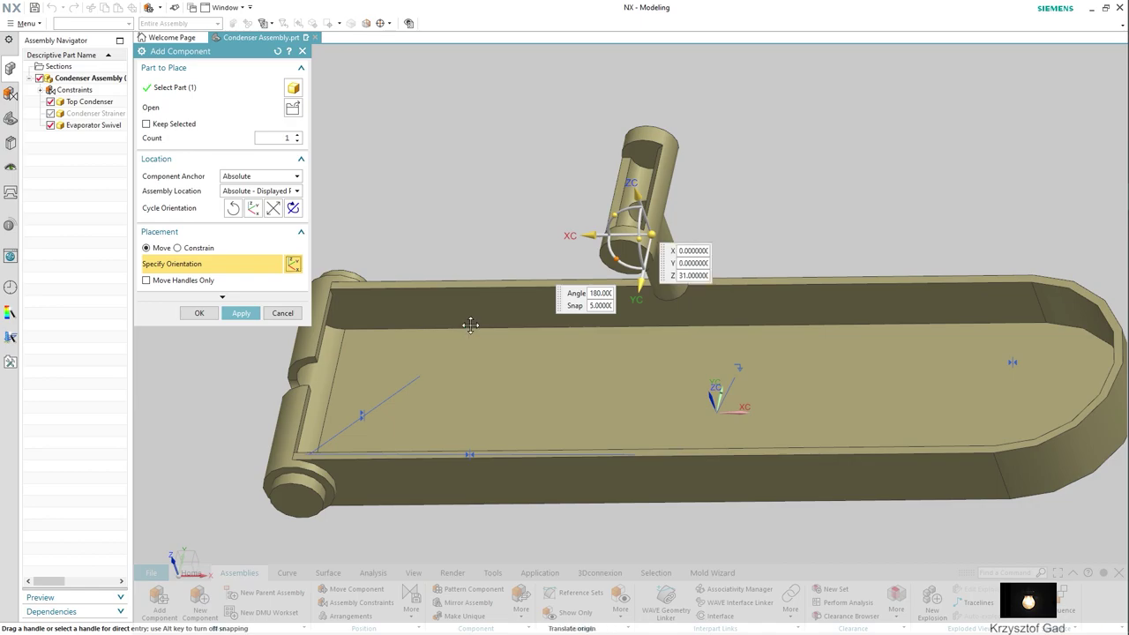
{"action": "mouse_move", "coordinate": [615, 211]}
{"action": "left_mouse_down"}
{"action": "mouse_move", "coordinate": [689, 258]}
{"action": "mouse_move", "coordinate": [687, 250]}
{"action": "left_mouse_up"}
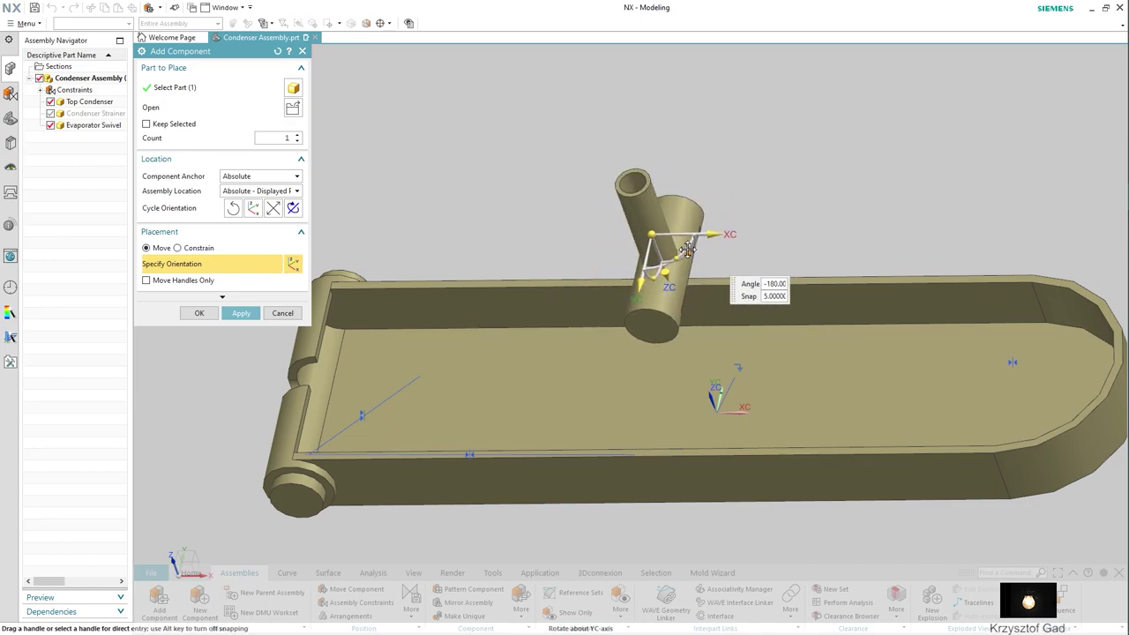
{"action": "left_click", "coordinate": [208, 313]}
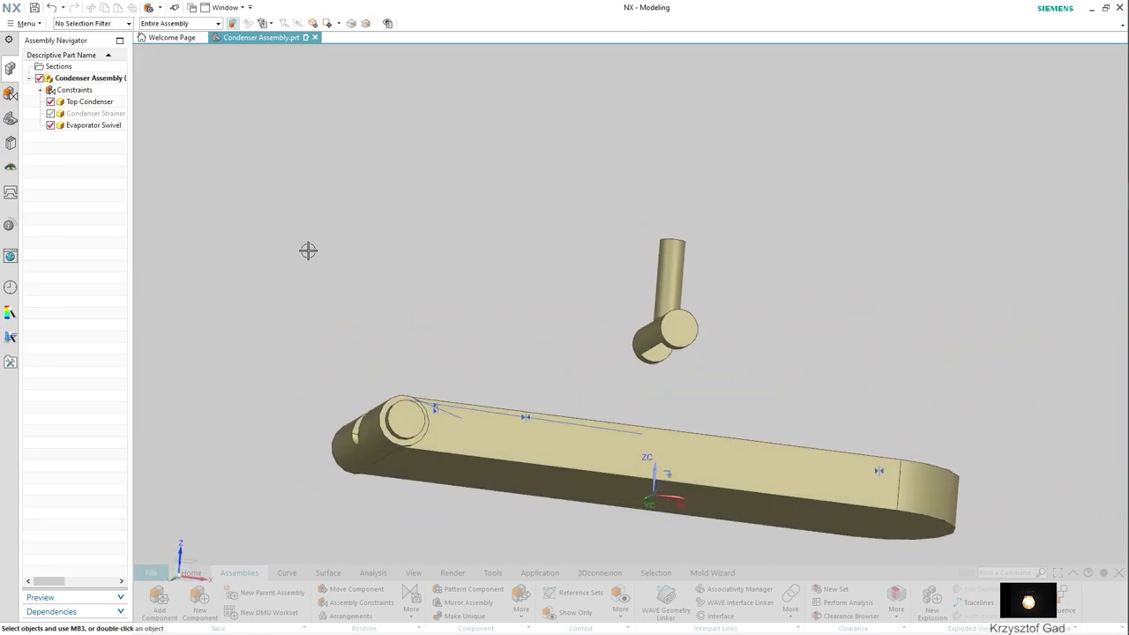
Touch Align the swivel's cylinder axis with the trough's round cutout axis.
{"action": "middle_click_drag", "start_coordinate": [240, 300], "coordinate": [391, 421]}
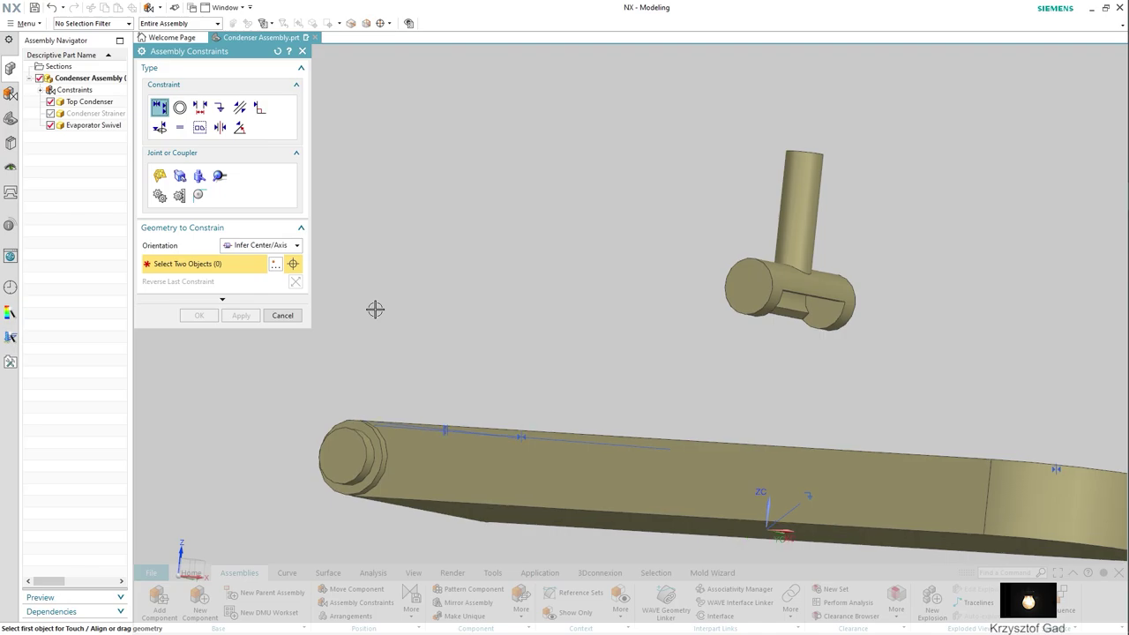
{"action": "middle_click_drag", "start_coordinate": [373, 308], "coordinate": [537, 239]}
{"action": "scroll", "coordinate": [756, 285], "scroll_direction": "up", "scroll_amount": 3}
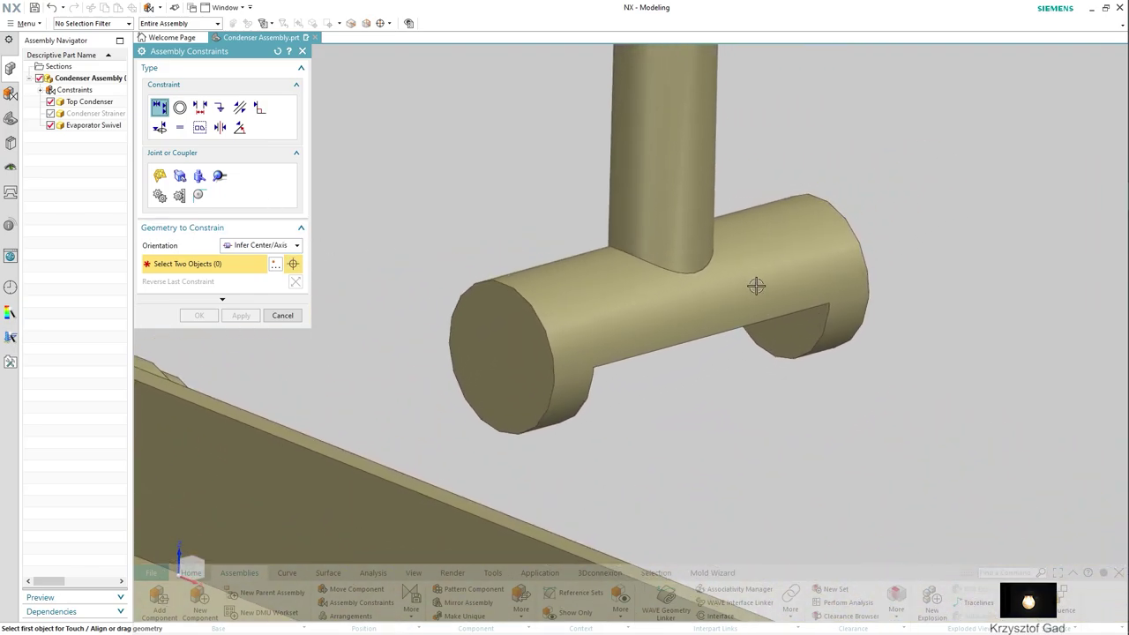
{"action": "left_click", "coordinate": [646, 318]}
{"action": "scroll", "coordinate": [537, 365], "scroll_direction": "down", "scroll_amount": 3}
{"action": "scroll", "coordinate": [574, 389], "scroll_direction": "up", "scroll_amount": 4}
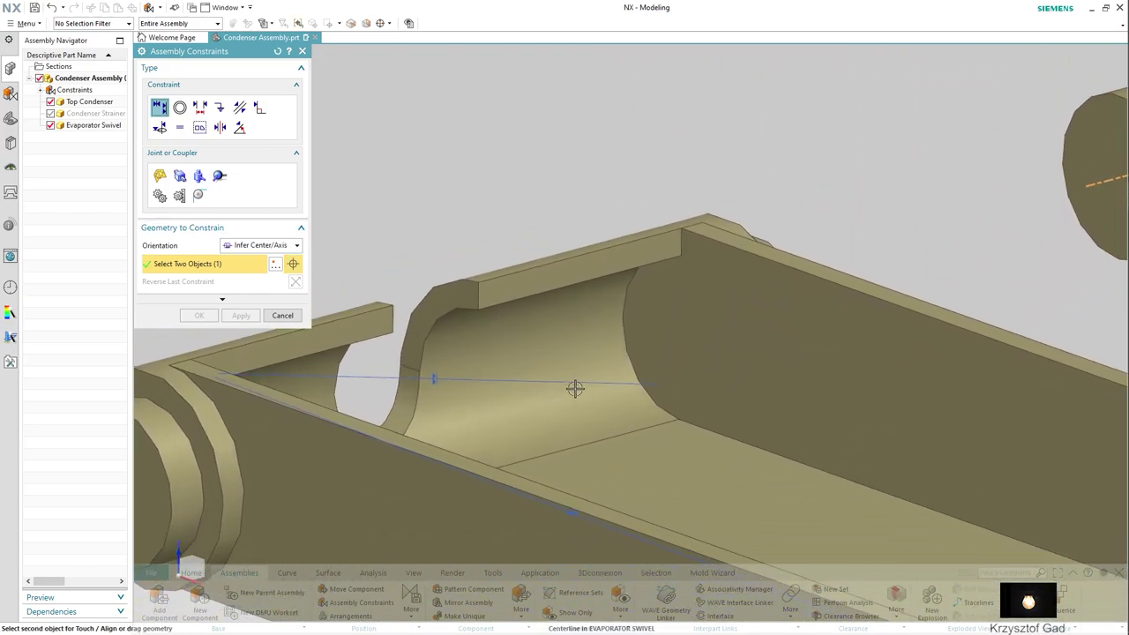
{"action": "left_click", "coordinate": [575, 367]}
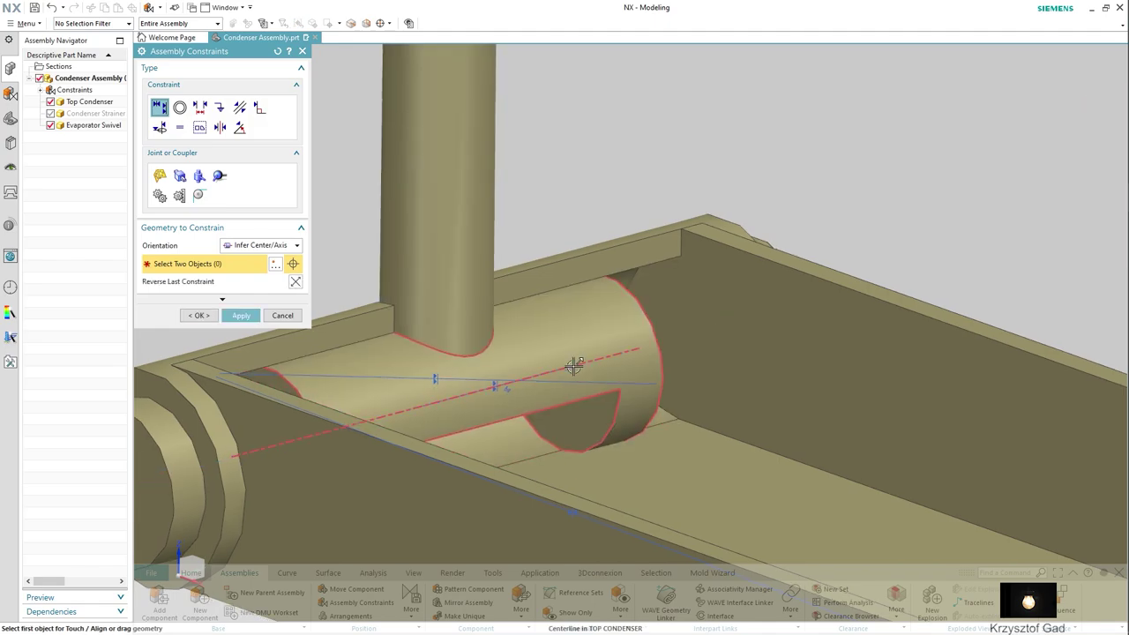
{"action": "scroll", "coordinate": [574, 365], "scroll_direction": "down", "scroll_amount": 3}
{"action": "left_click", "coordinate": [249, 315]}
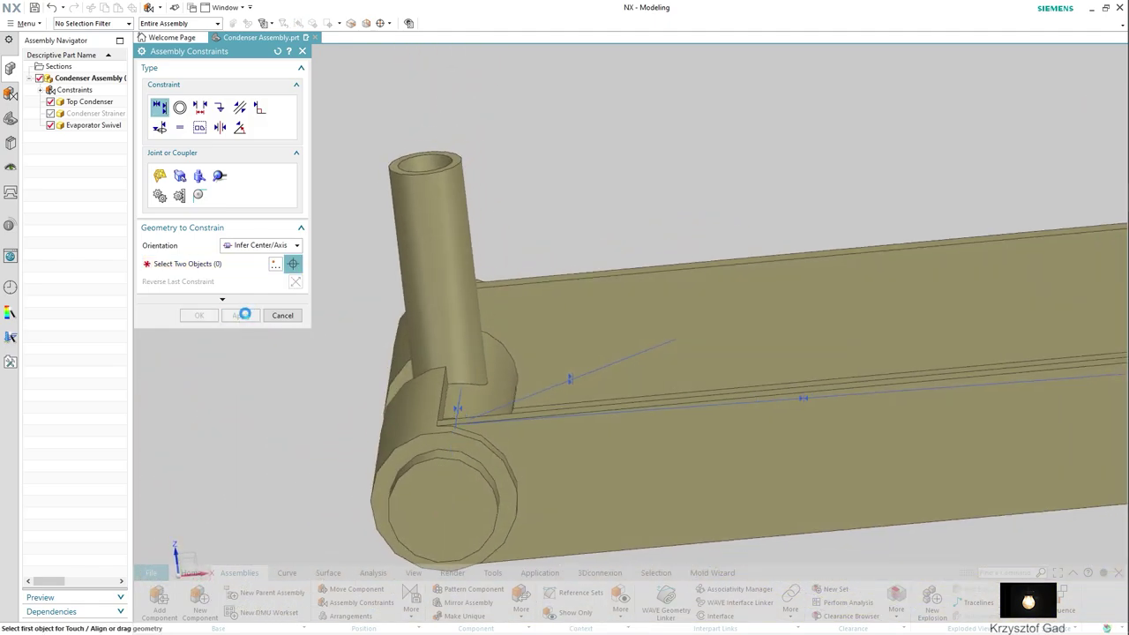
Add a Distance constraint of 0 between the swivel and the hinge face.
{"action": "left_click", "coordinate": [200, 106]}
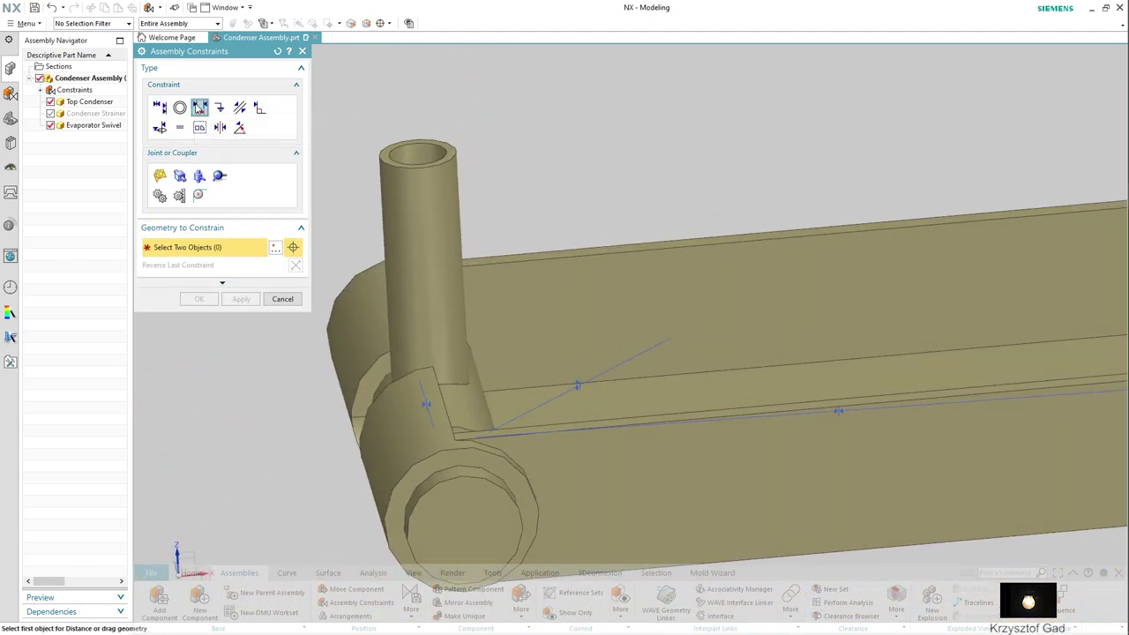
{"action": "left_click", "coordinate": [436, 257]}
{"action": "mouse_move", "coordinate": [436, 257]}
{"action": "middle_mouse_down"}
{"action": "mouse_move", "coordinate": [433, 347]}
{"action": "mouse_move", "coordinate": [506, 331]}
{"action": "mouse_move", "coordinate": [510, 361]}
{"action": "middle_mouse_up"}
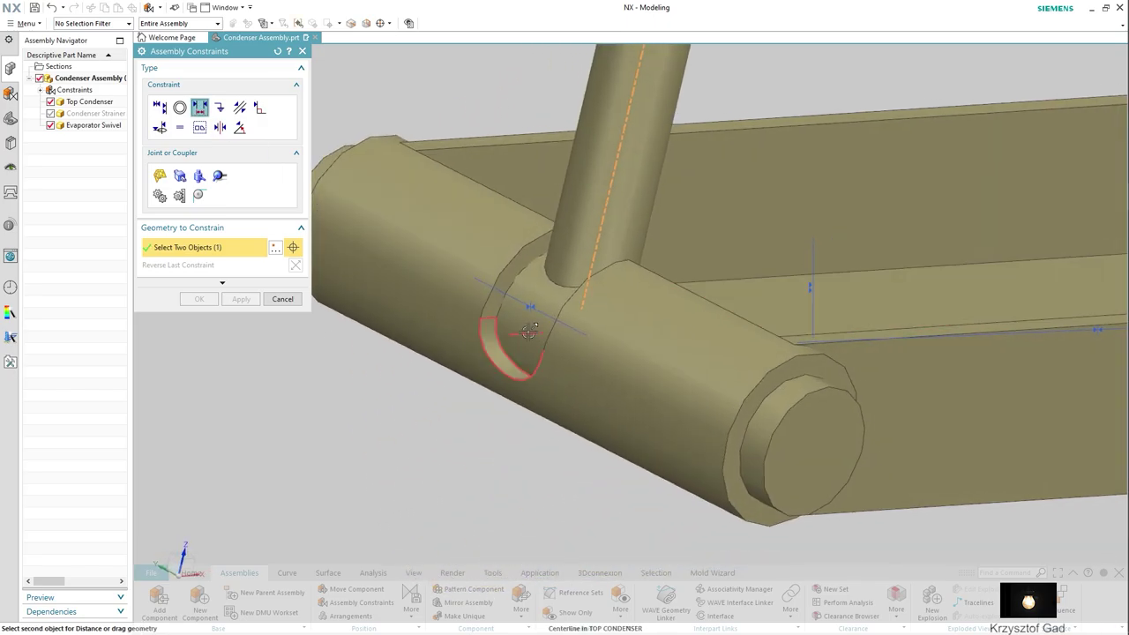
{"action": "left_click", "coordinate": [528, 332]}
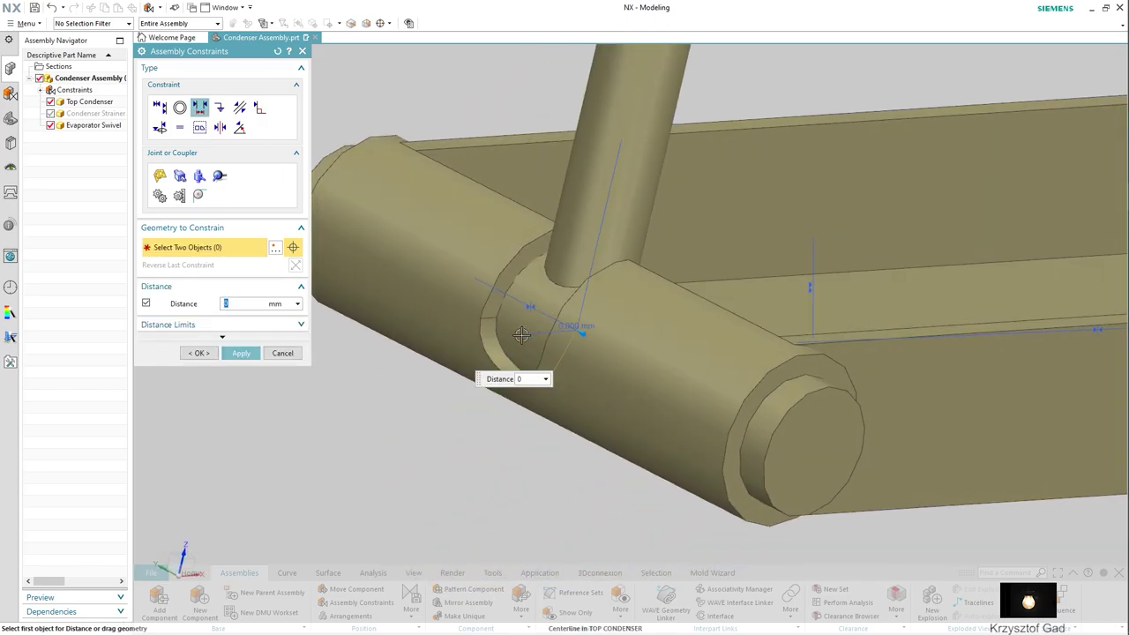
{"action": "left_click", "coordinate": [190, 351]}
{"action": "scroll", "coordinate": [196, 313], "scroll_direction": "down", "scroll_amount": 3}
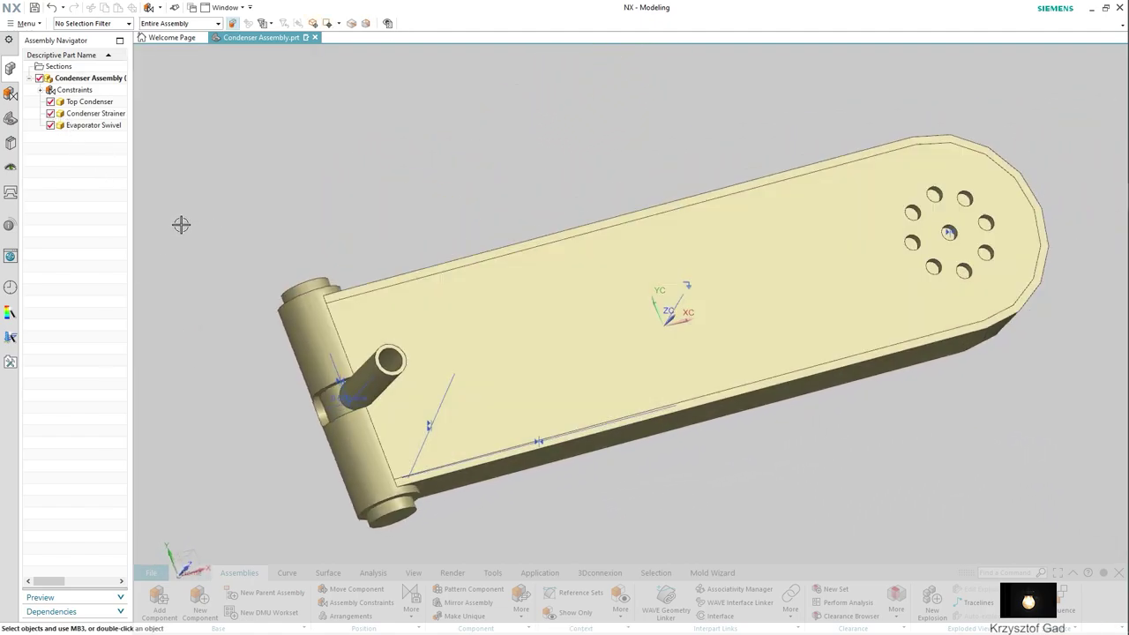
Hide the constraint symbols and inspect the assembly's underside.
{"action": "left_click", "coordinate": [386, 26]}
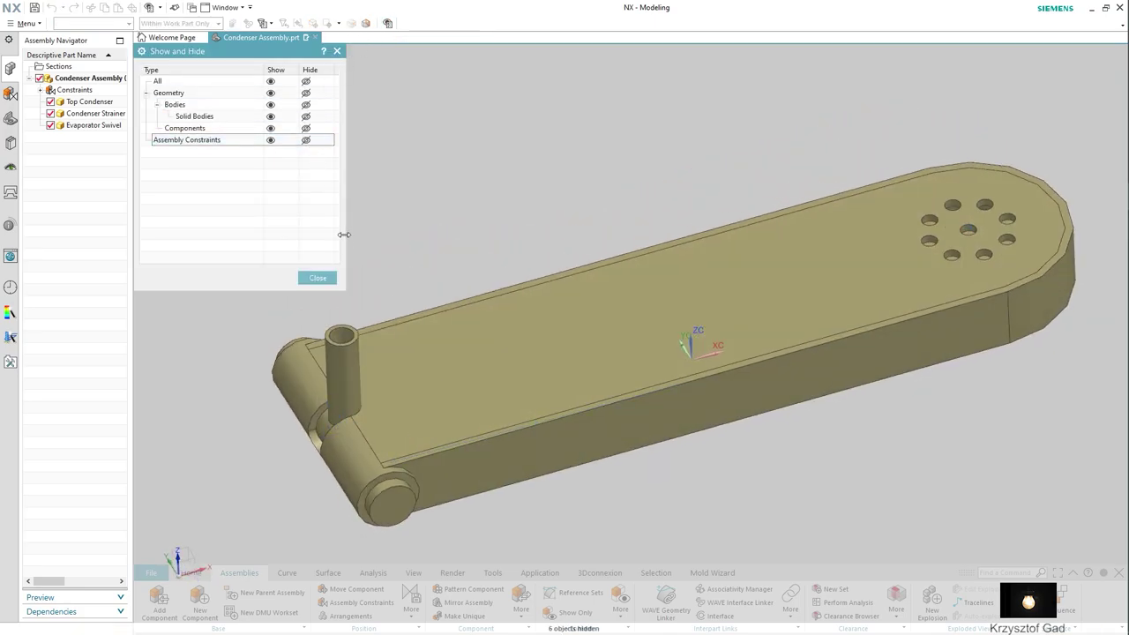
{"action": "left_click", "coordinate": [318, 279]}
{"action": "mouse_move", "coordinate": [400, 219]}
{"action": "middle_mouse_down"}
{"action": "mouse_move", "coordinate": [333, 209]}
{"action": "mouse_move", "coordinate": [283, 231]}
{"action": "middle_mouse_up"}
{"action": "mouse_move", "coordinate": [203, 302]}
{"action": "middle_mouse_down"}
{"action": "mouse_move", "coordinate": [182, 534]}
{"action": "mouse_move", "coordinate": [499, 582]}
{"action": "middle_mouse_up"}
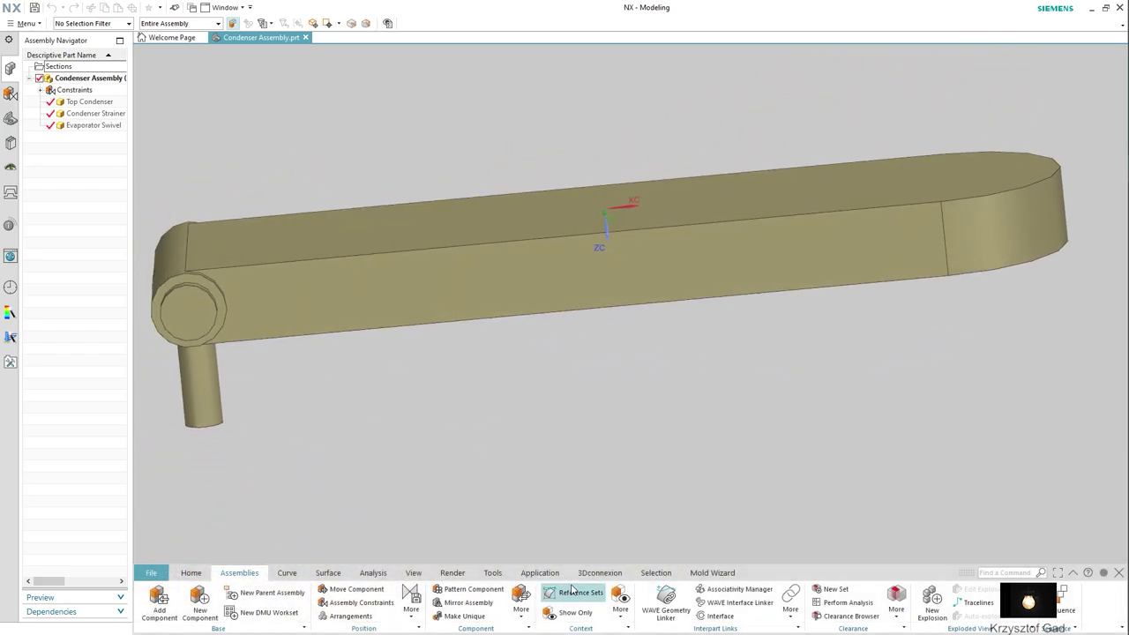
Switch to Drafting and create an A4 sheet with the title block populated.
{"action": "left_click", "coordinate": [534, 575]}
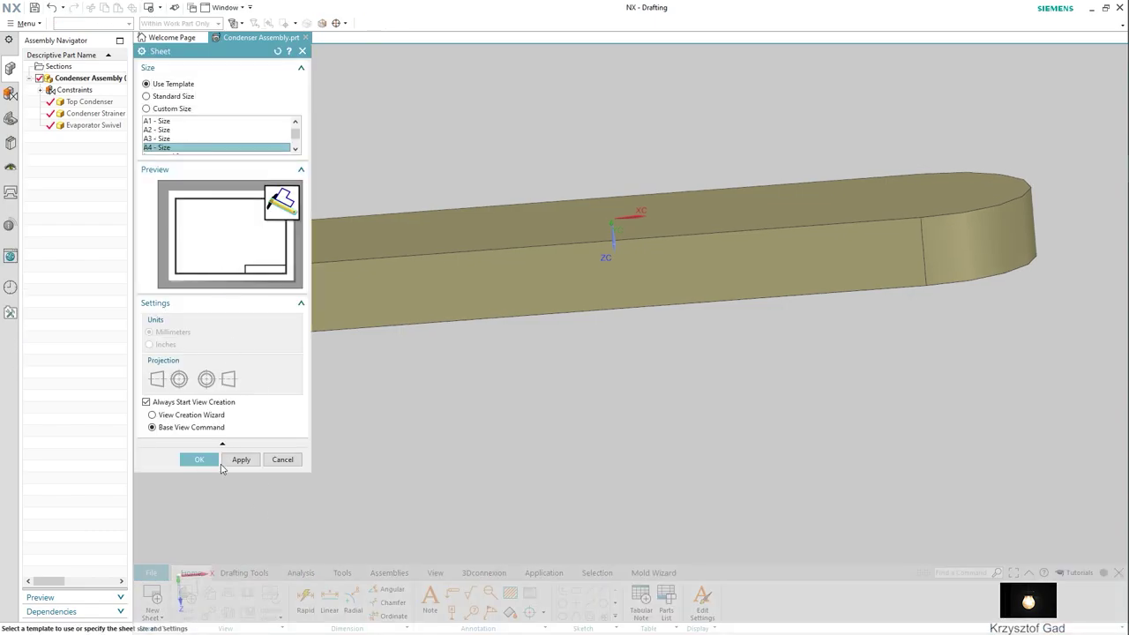
{"action": "left_click", "coordinate": [209, 467]}
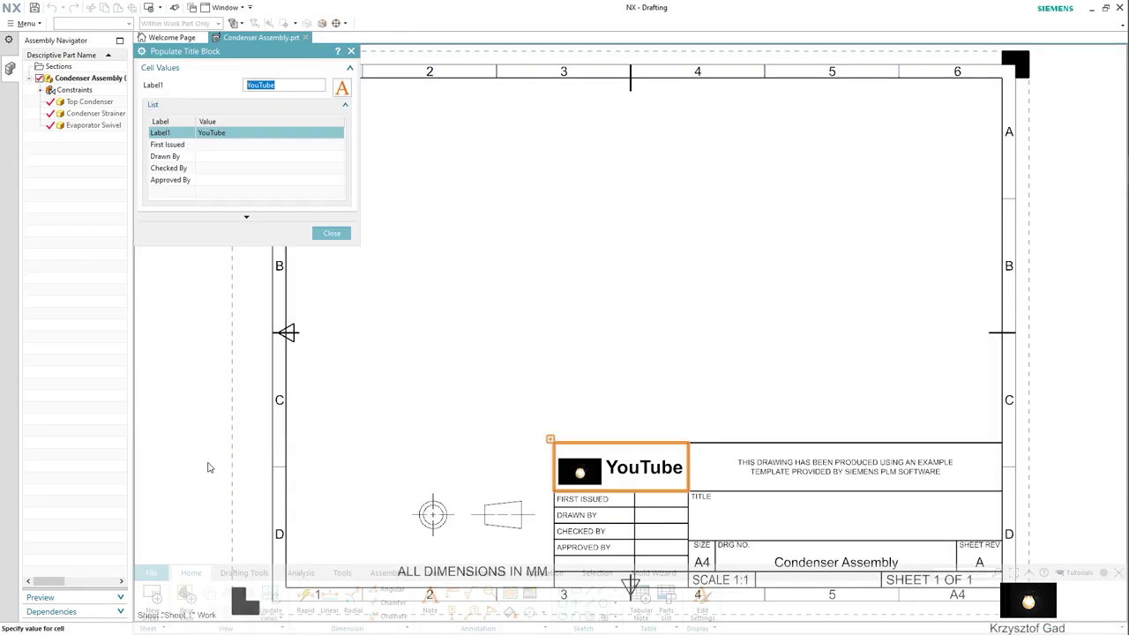
{"action": "left_click", "coordinate": [331, 234]}
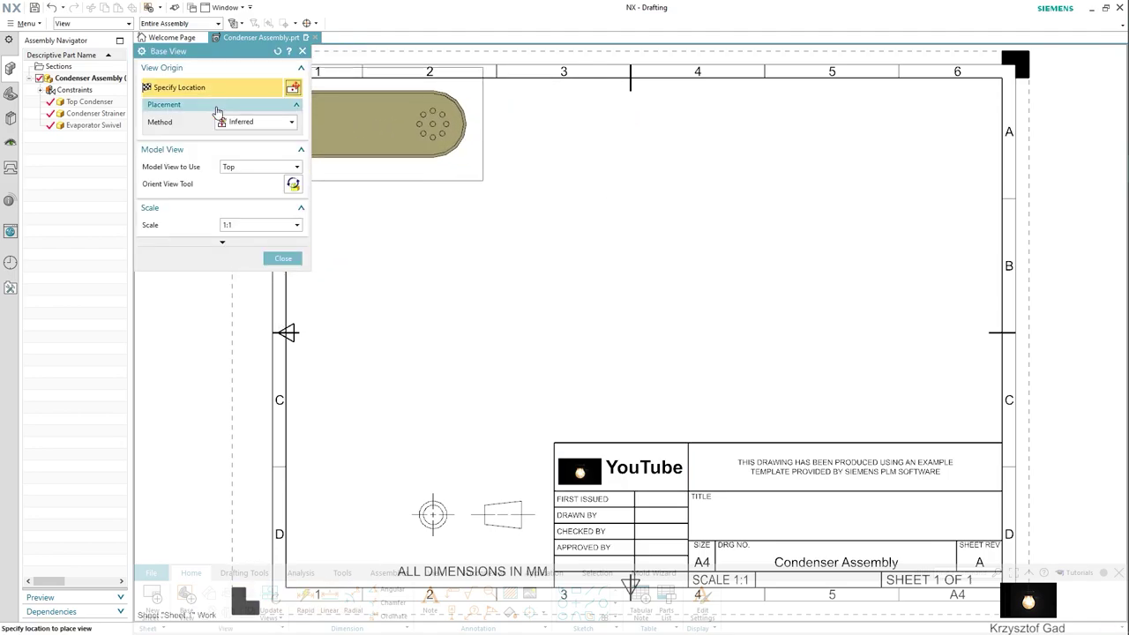
Place the Front model view, flipped 180°, near the sheet's upper left.
{"action": "left_click", "coordinate": [261, 168]}
{"action": "left_click", "coordinate": [277, 192]}
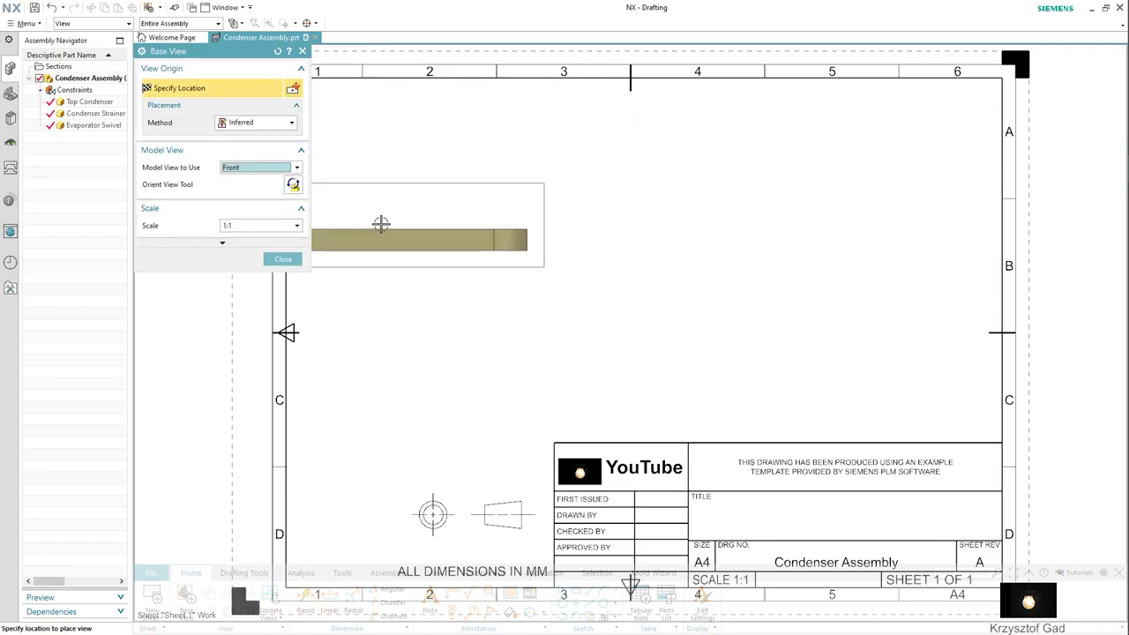
{"action": "left_click", "coordinate": [349, 180]}
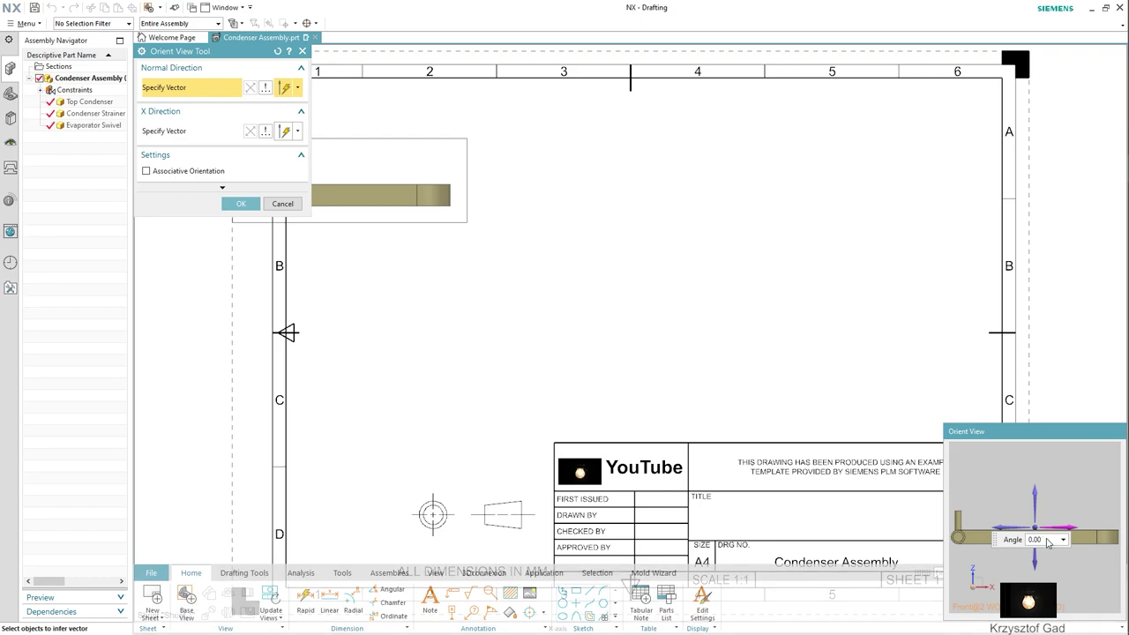
{"action": "key", "text": "Return"}
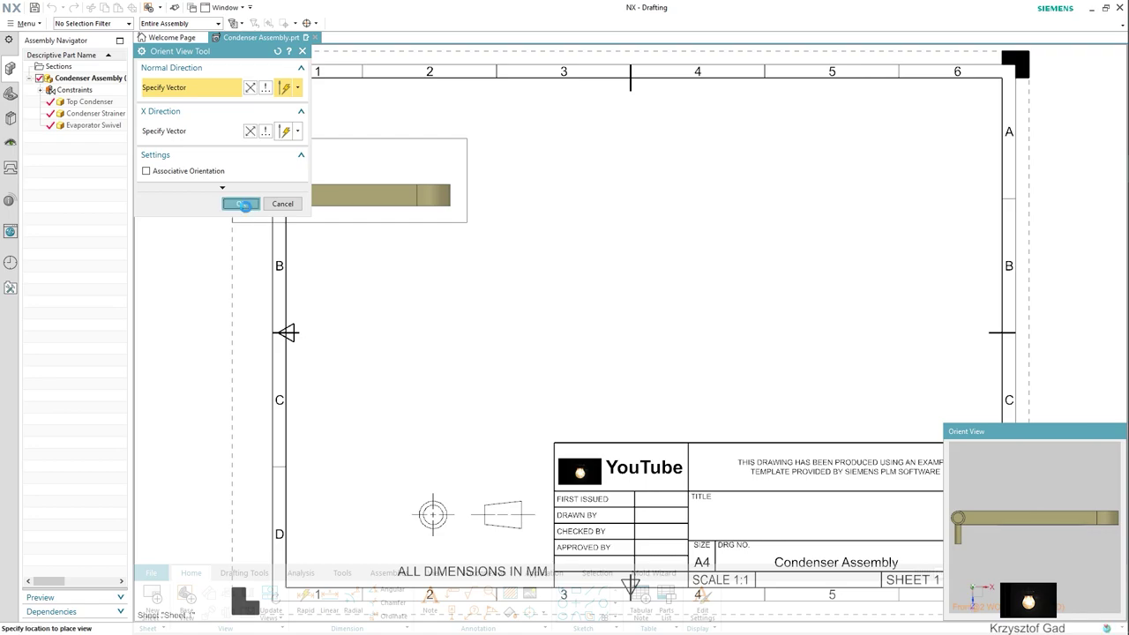
{"action": "left_click", "coordinate": [487, 201]}
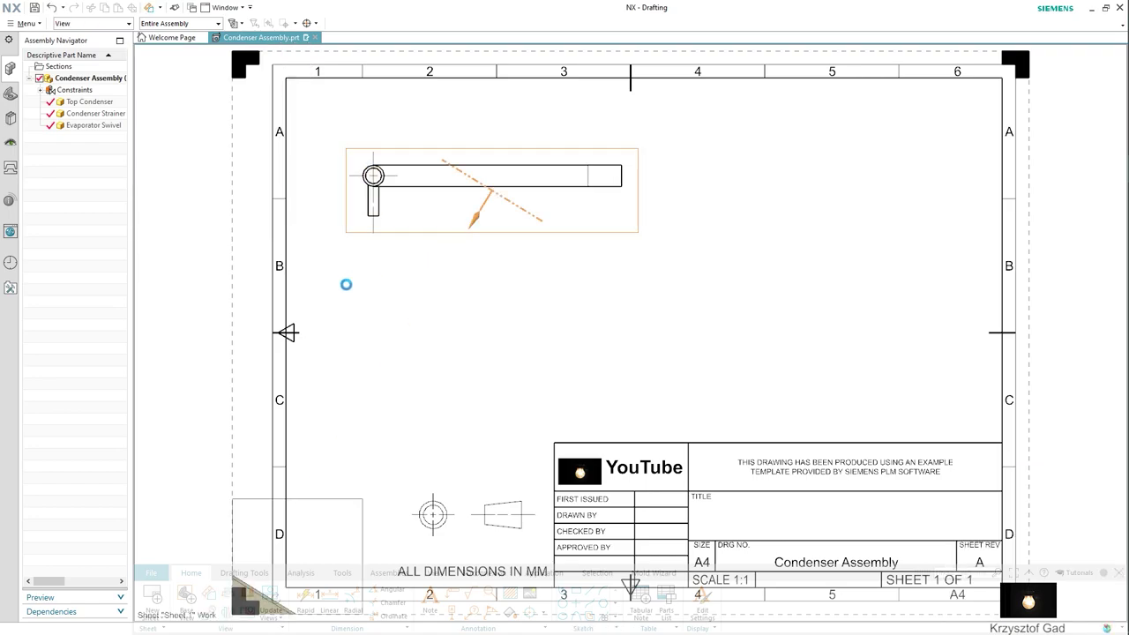
{"action": "key", "text": "Escape"}
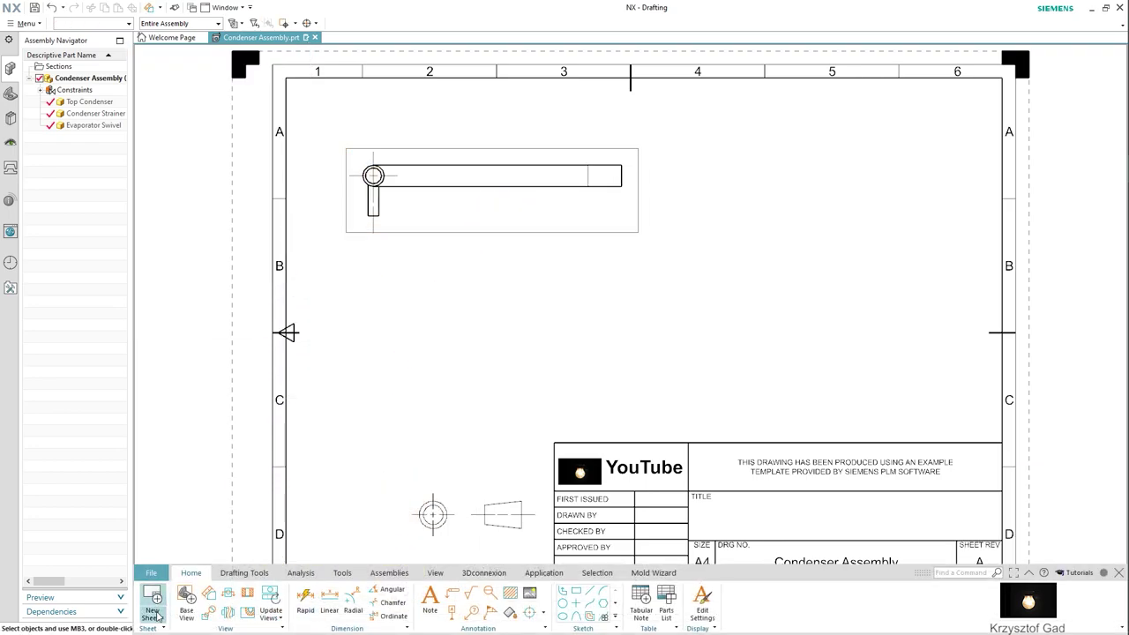
Resize the sheet to a custom portrait size, 210 mm wide by 297 mm tall.
{"action": "left_click", "coordinate": [169, 574]}
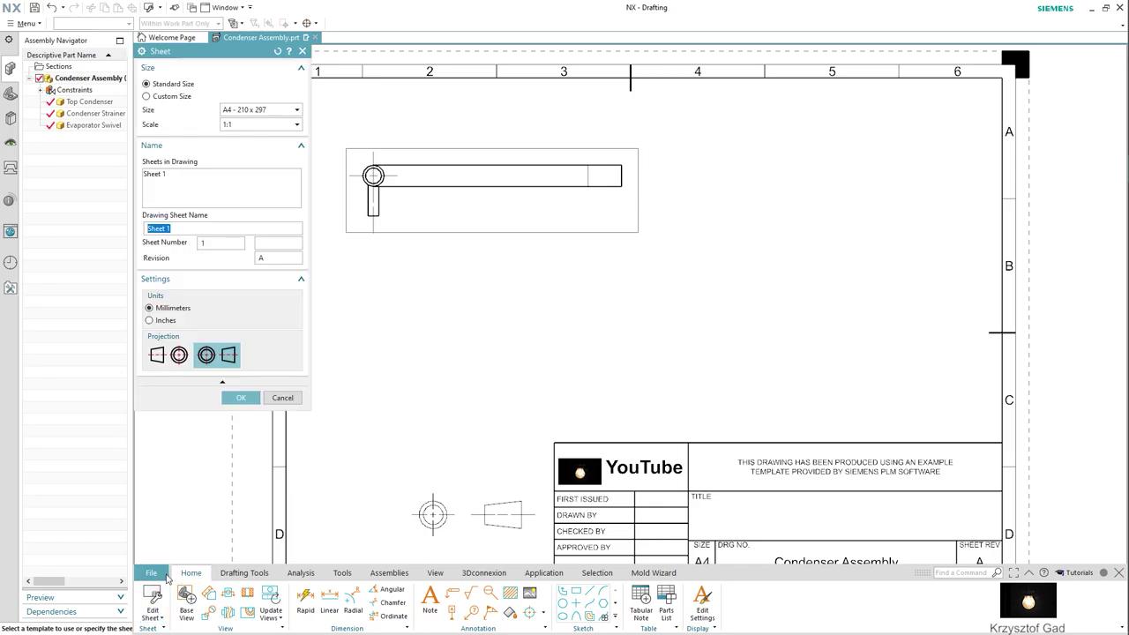
{"action": "left_click", "coordinate": [184, 97]}
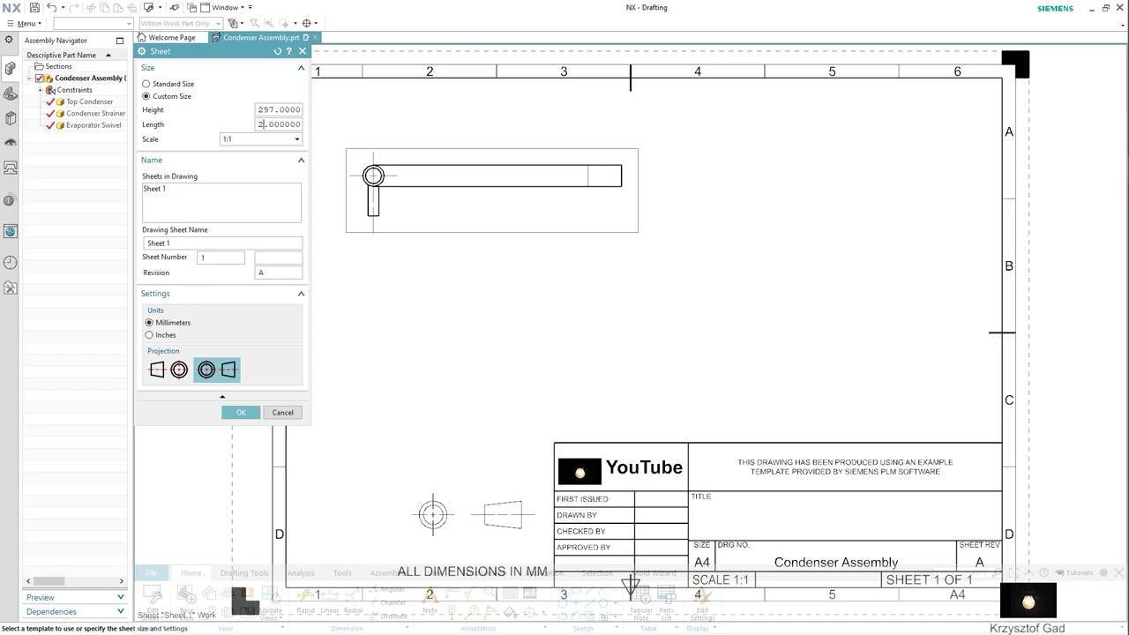
{"action": "left_click", "coordinate": [241, 412]}
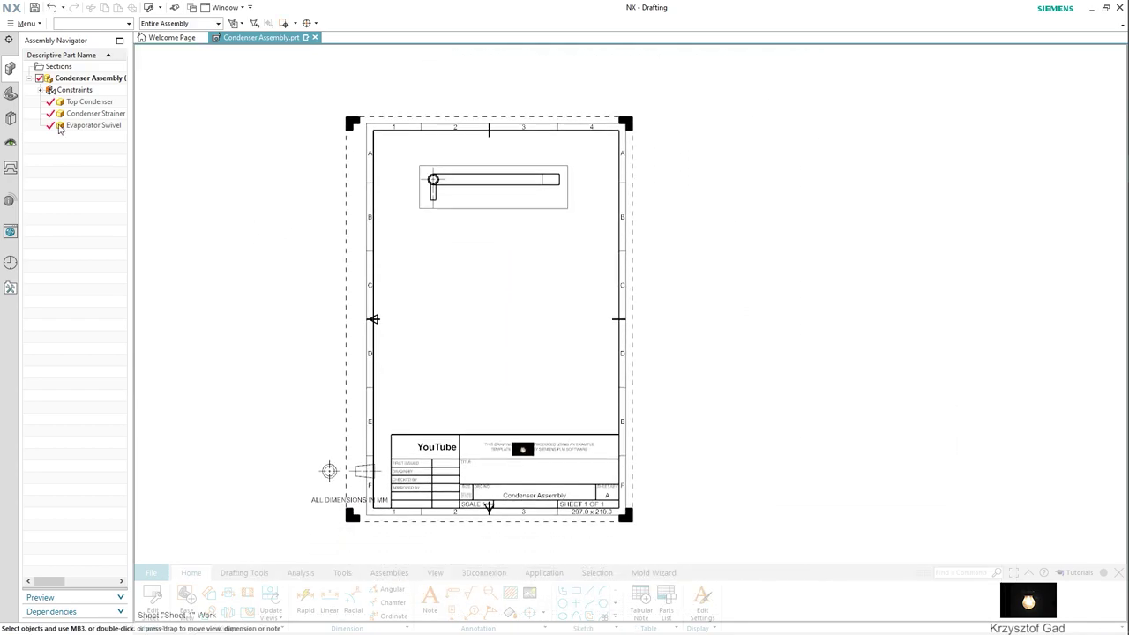
Open the Layer Settings and close them without changes.
{"action": "left_click", "coordinate": [26, 22]}
{"action": "mouse_move", "coordinate": [37, 124]}
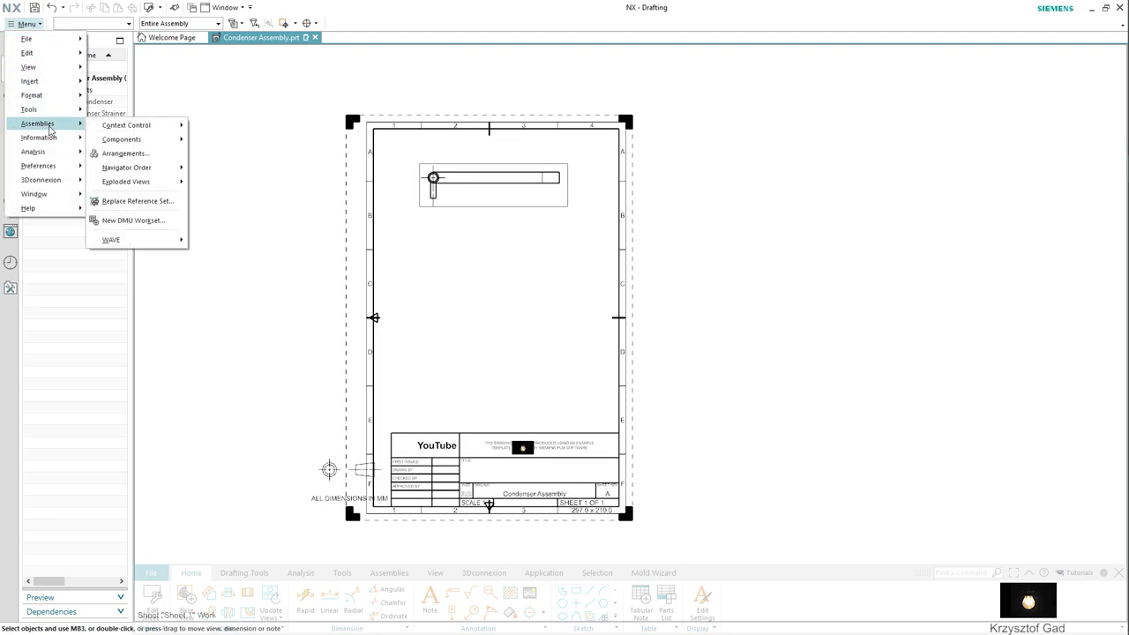
{"action": "mouse_move", "coordinate": [32, 95]}
{"action": "left_click", "coordinate": [123, 97]}
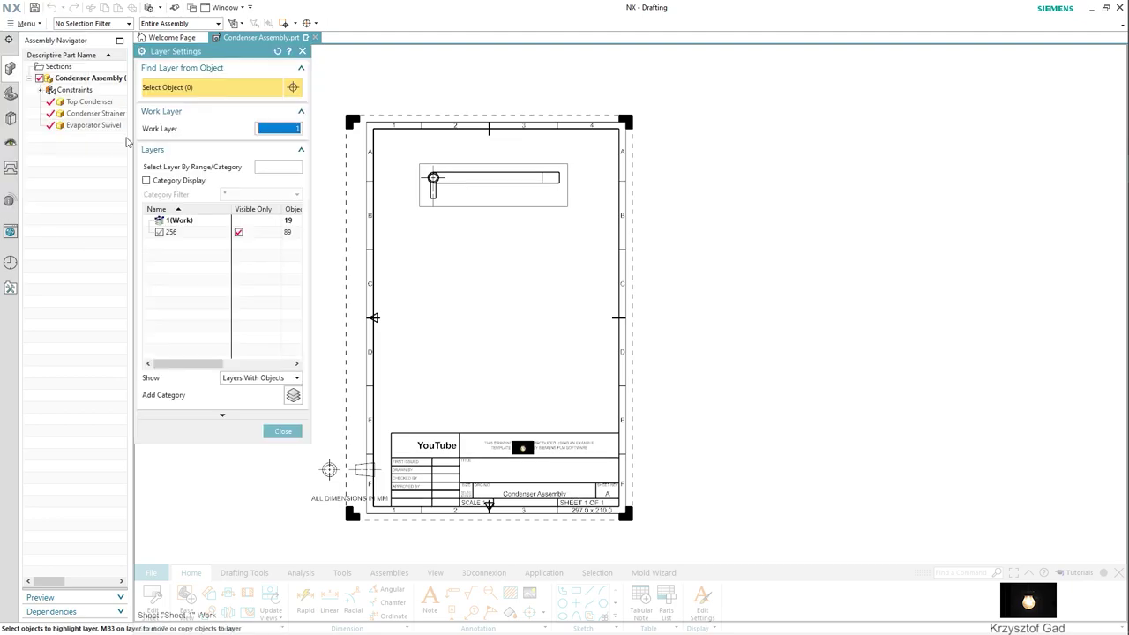
{"action": "left_click", "coordinate": [280, 432]}
Move the projection symbol and ALL DIMENSIONS IN MM note just above the title block.
{"action": "right_click", "coordinate": [329, 467]}
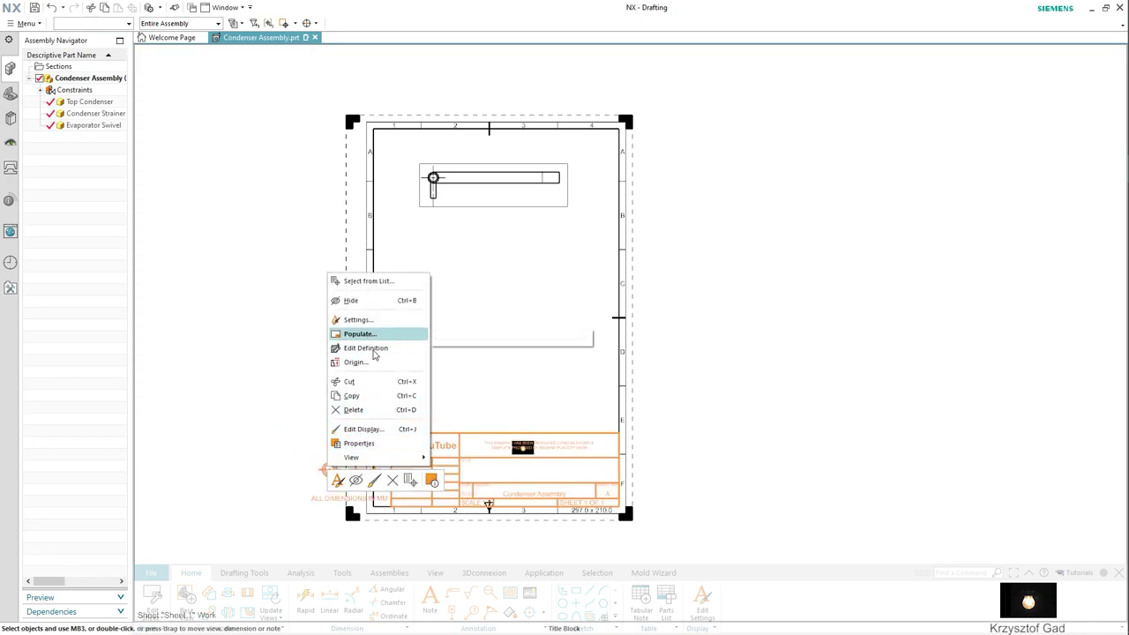
{"action": "left_click", "coordinate": [373, 352]}
{"action": "left_click", "coordinate": [436, 108]}
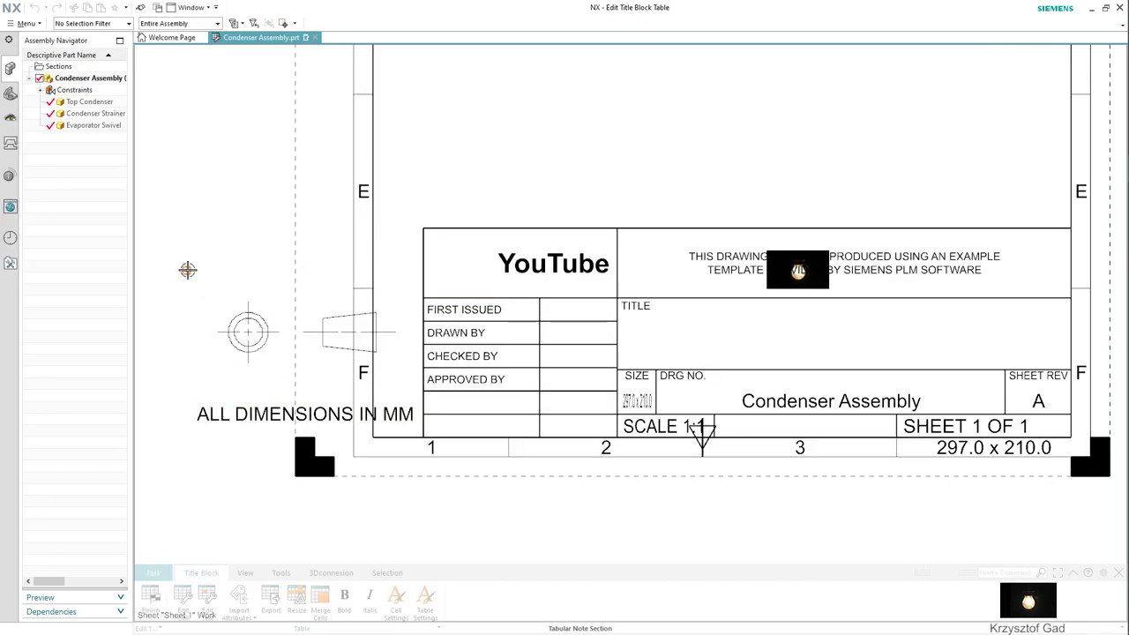
{"action": "left_click_drag", "start_coordinate": [184, 269], "coordinate": [1057, 239]}
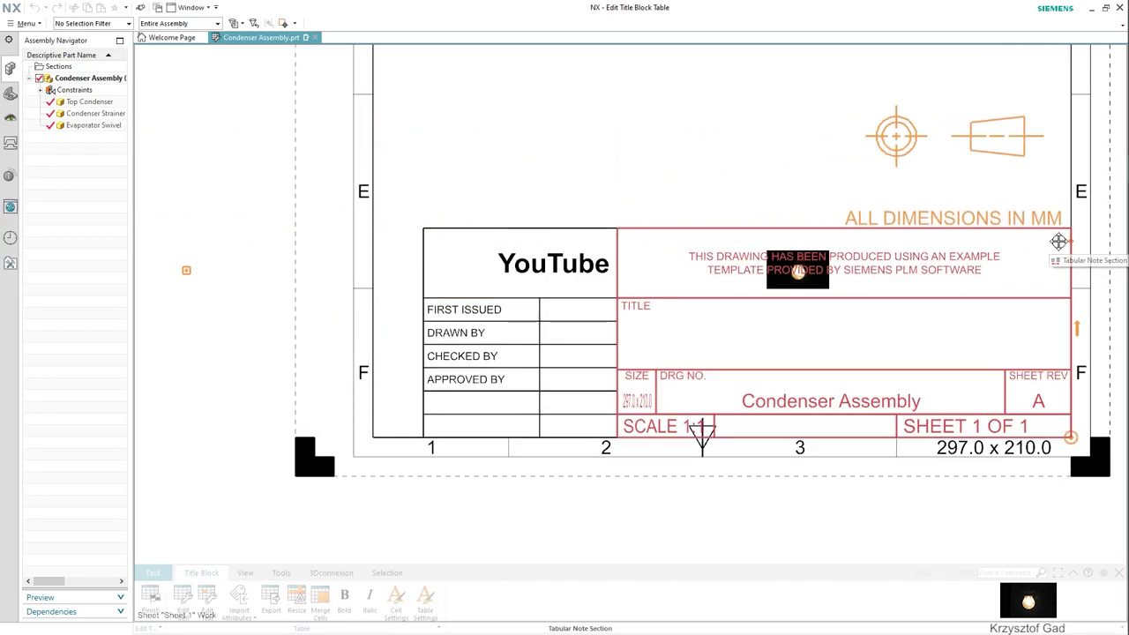
{"action": "left_click_drag", "start_coordinate": [996, 93], "coordinate": [996, 113]}
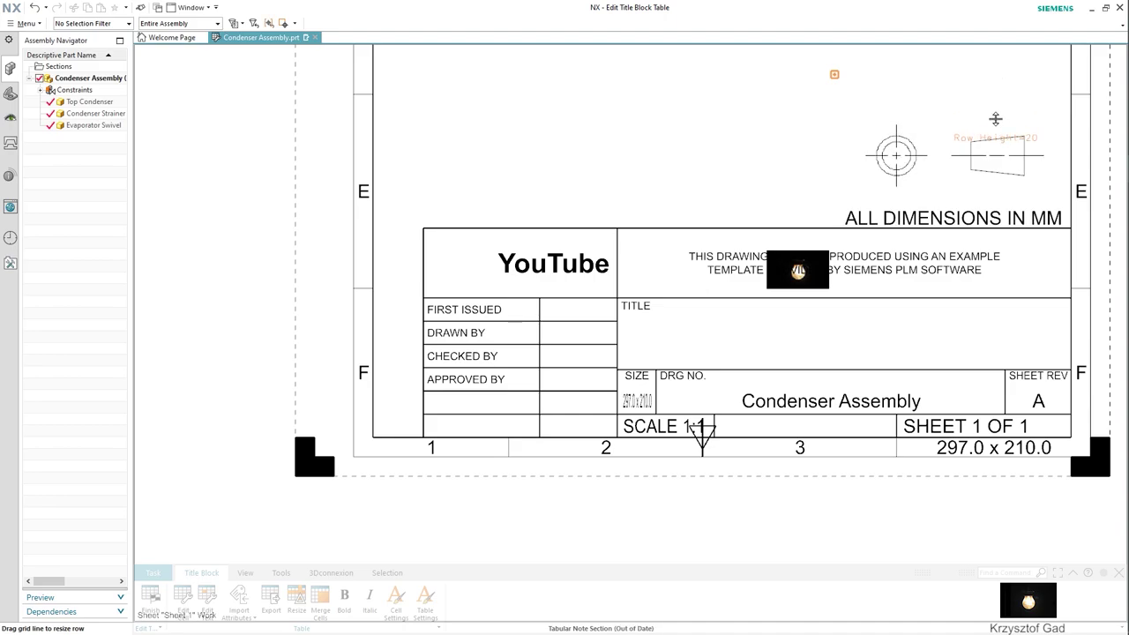
{"action": "left_click", "coordinate": [164, 600]}
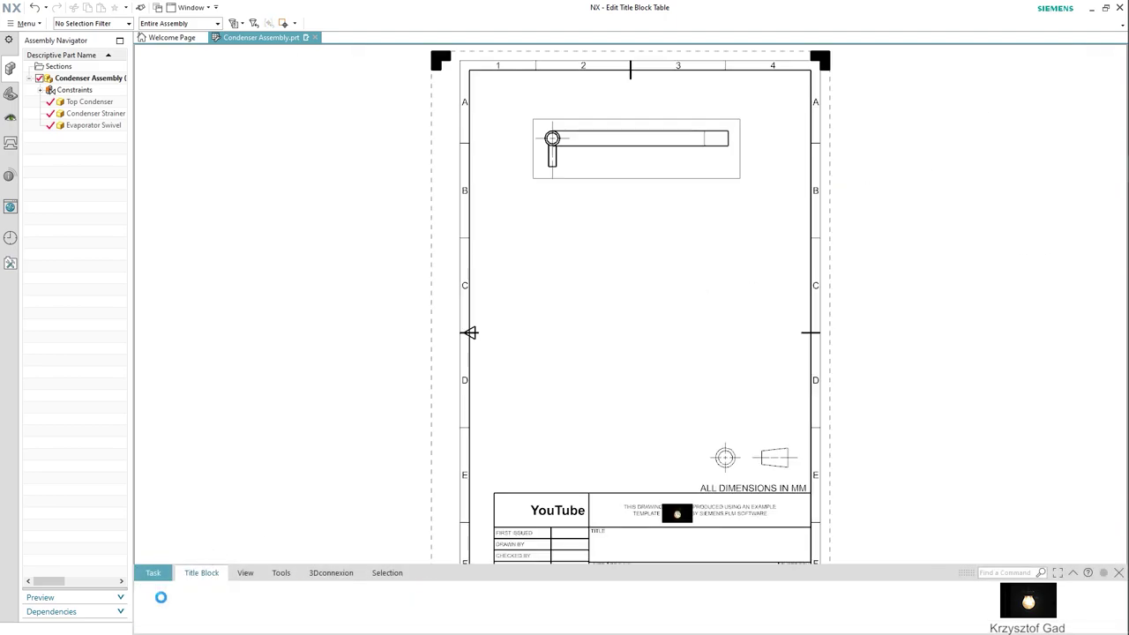
Confirm the title block definition and show the drawing objects again via Show and Hide.
{"action": "left_click", "coordinate": [343, 562]}
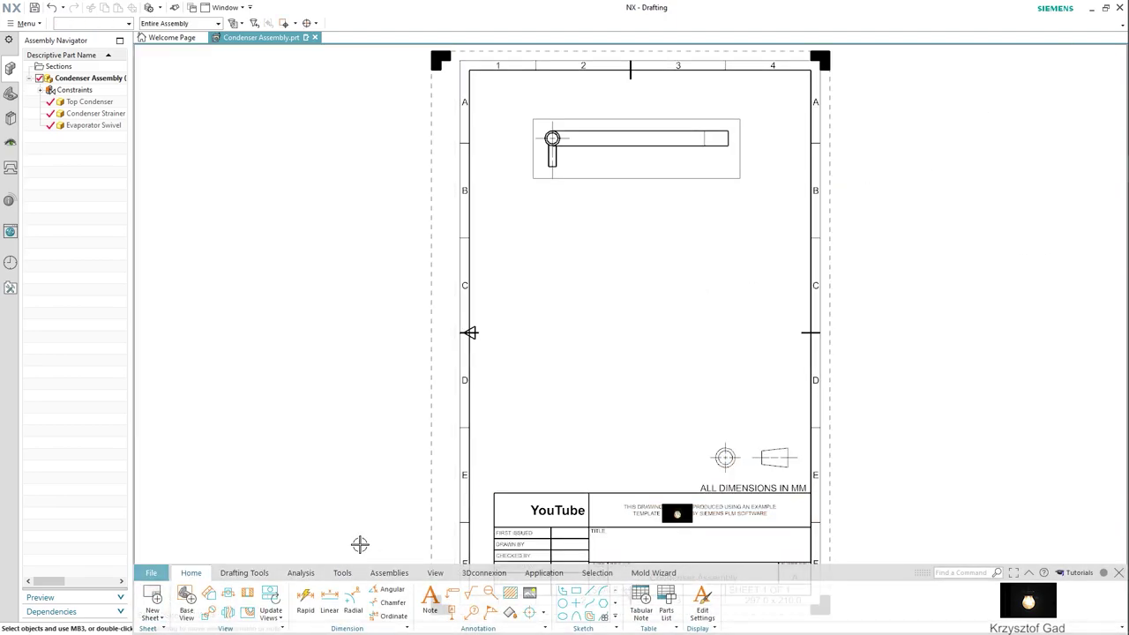
{"action": "left_click", "coordinate": [620, 395]}
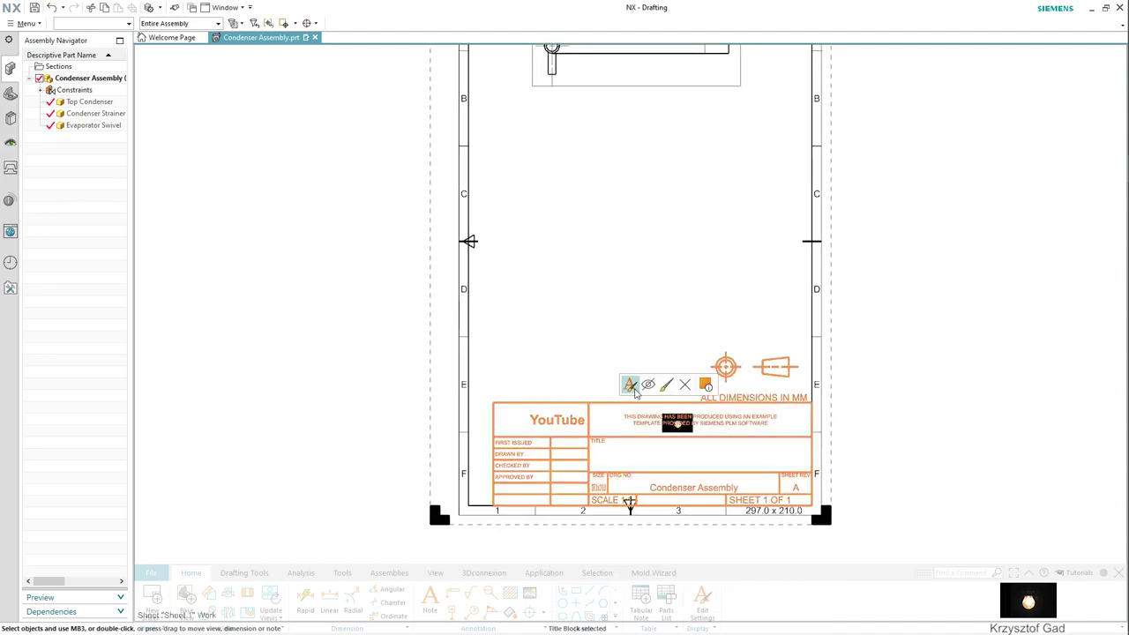
{"action": "left_click", "coordinate": [647, 384]}
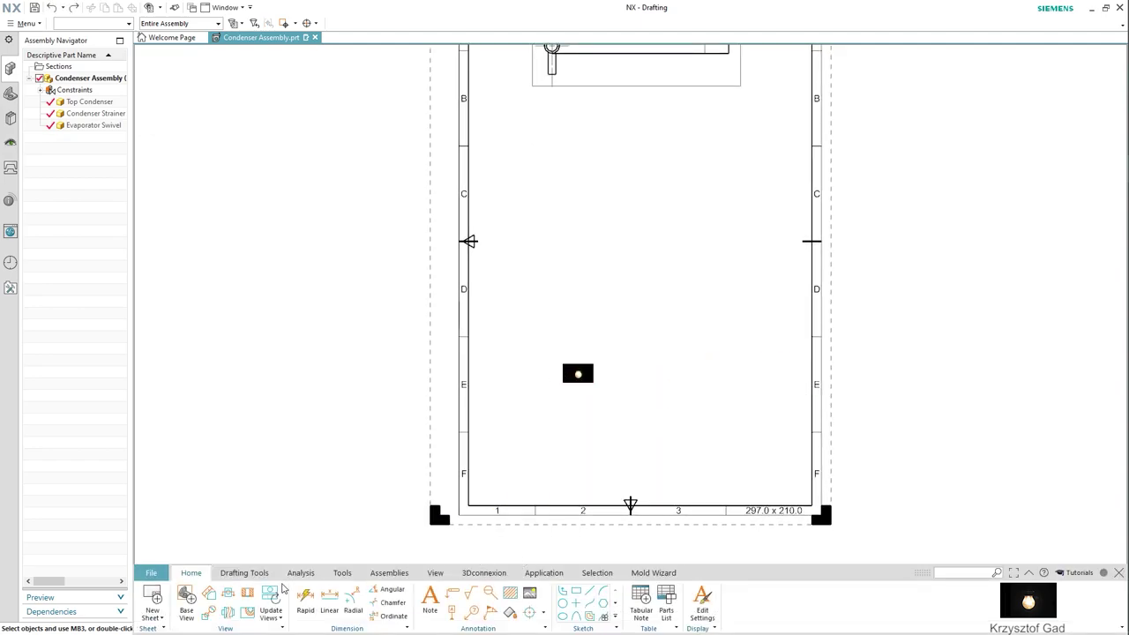
{"action": "left_click", "coordinate": [436, 572]}
{"action": "left_click", "coordinate": [346, 608]}
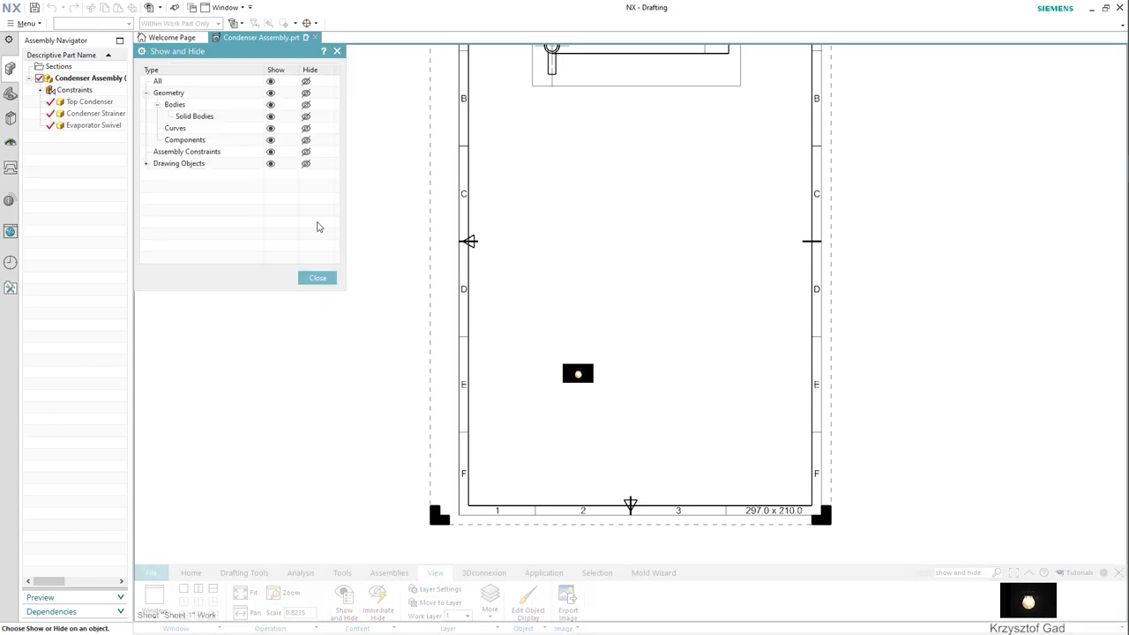
{"action": "left_click", "coordinate": [271, 163]}
{"action": "left_click", "coordinate": [317, 278]}
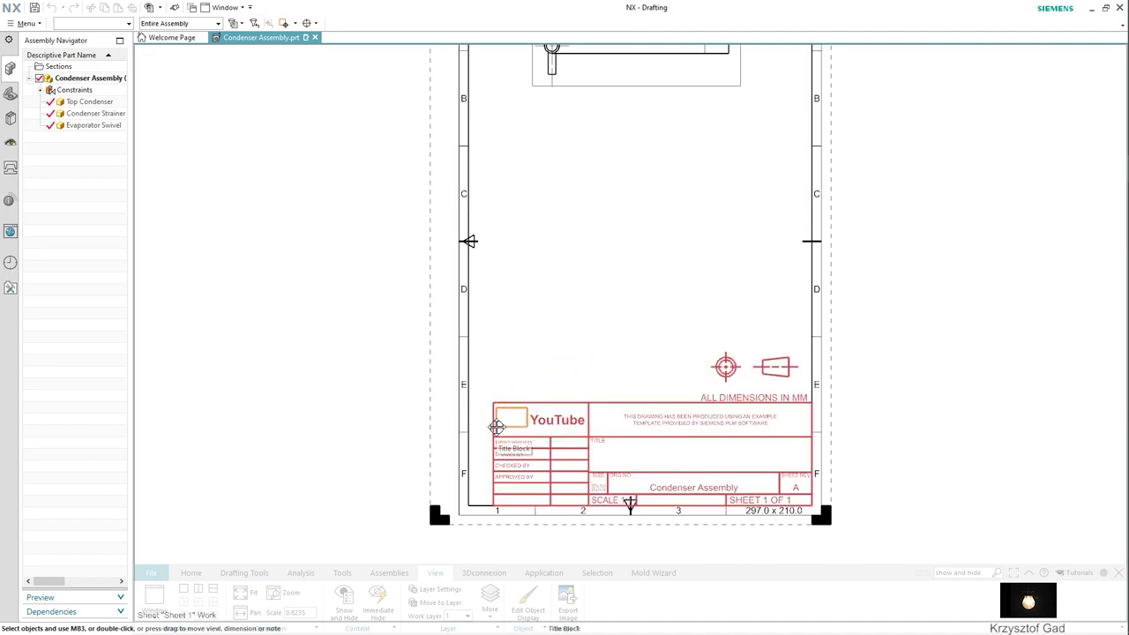
Set layer 256 to Visible Only and fit the whole sheet.
{"action": "left_click", "coordinate": [25, 25]}
{"action": "mouse_move", "coordinate": [33, 94]}
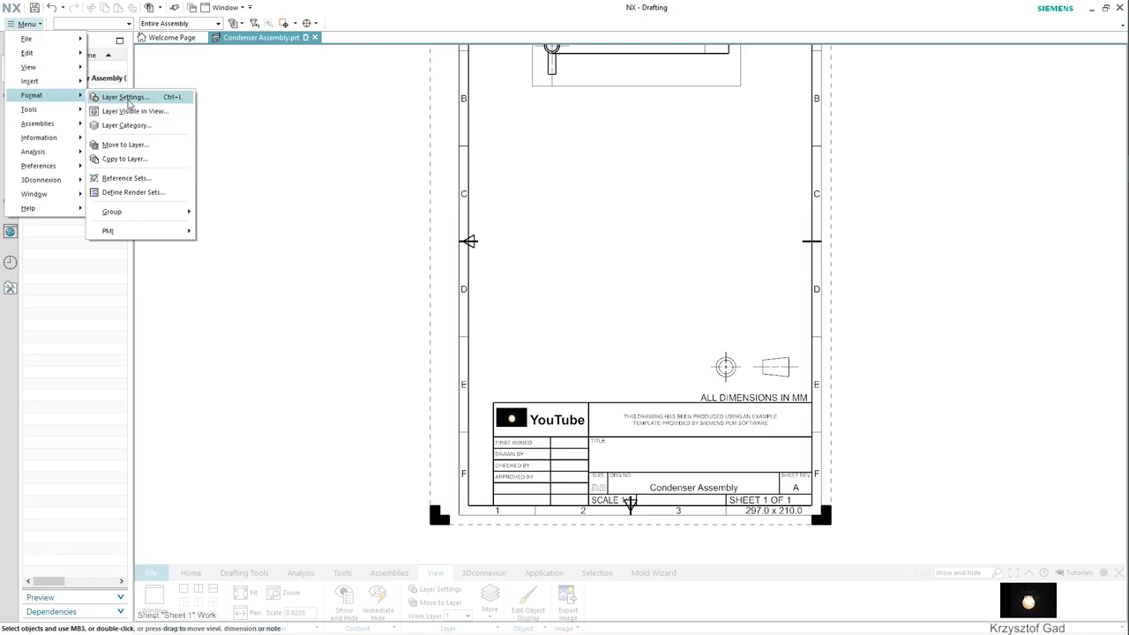
{"action": "left_click", "coordinate": [129, 97]}
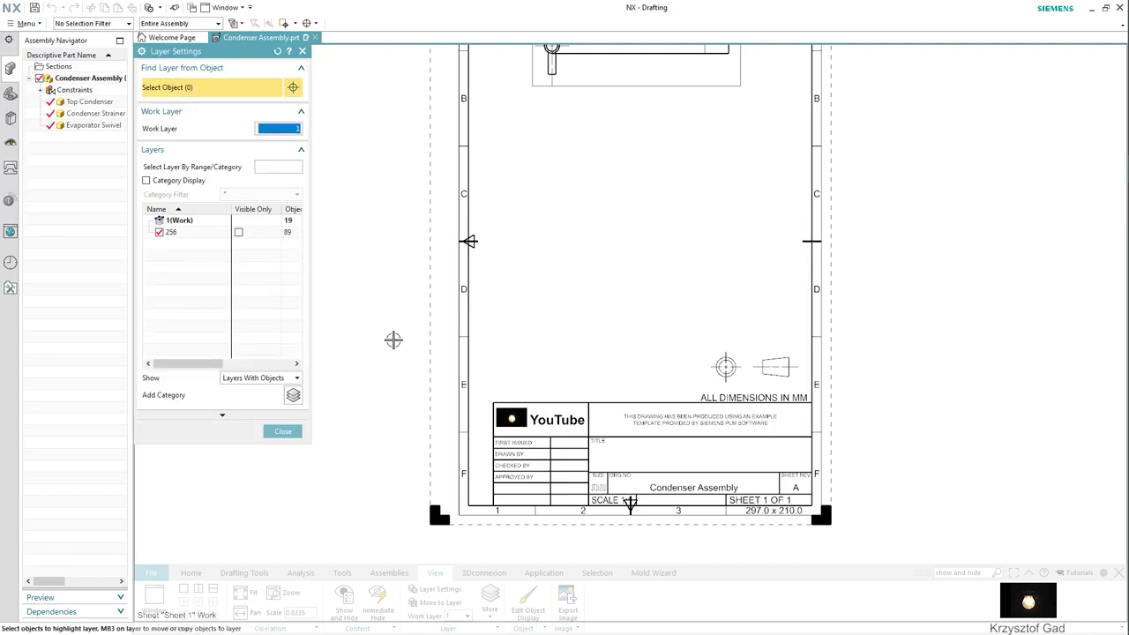
{"action": "left_click", "coordinate": [283, 432]}
{"action": "key", "text": "ctrl+f"}
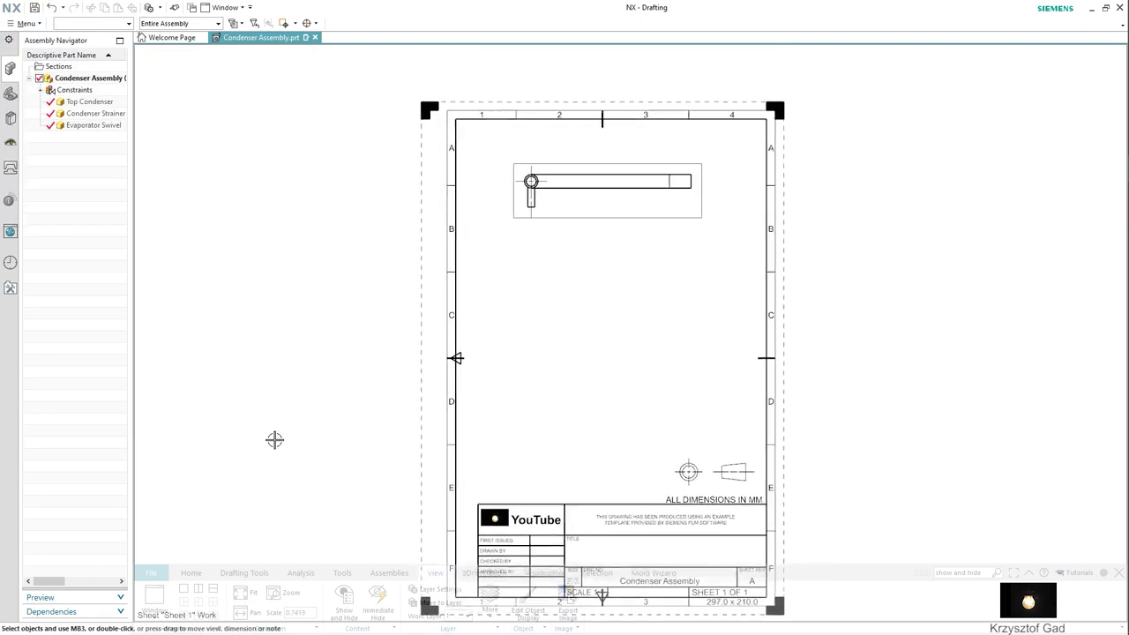
Switch to Modeling and create a new exploded state named Explosion 1.
{"action": "left_click", "coordinate": [543, 573]}
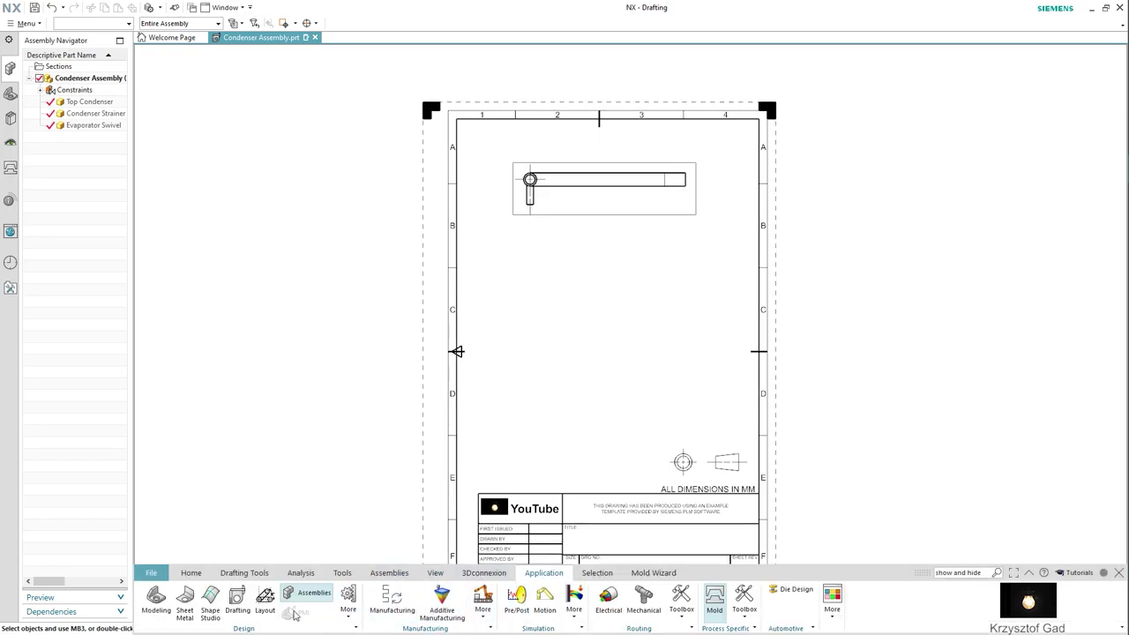
{"action": "left_click", "coordinate": [156, 600]}
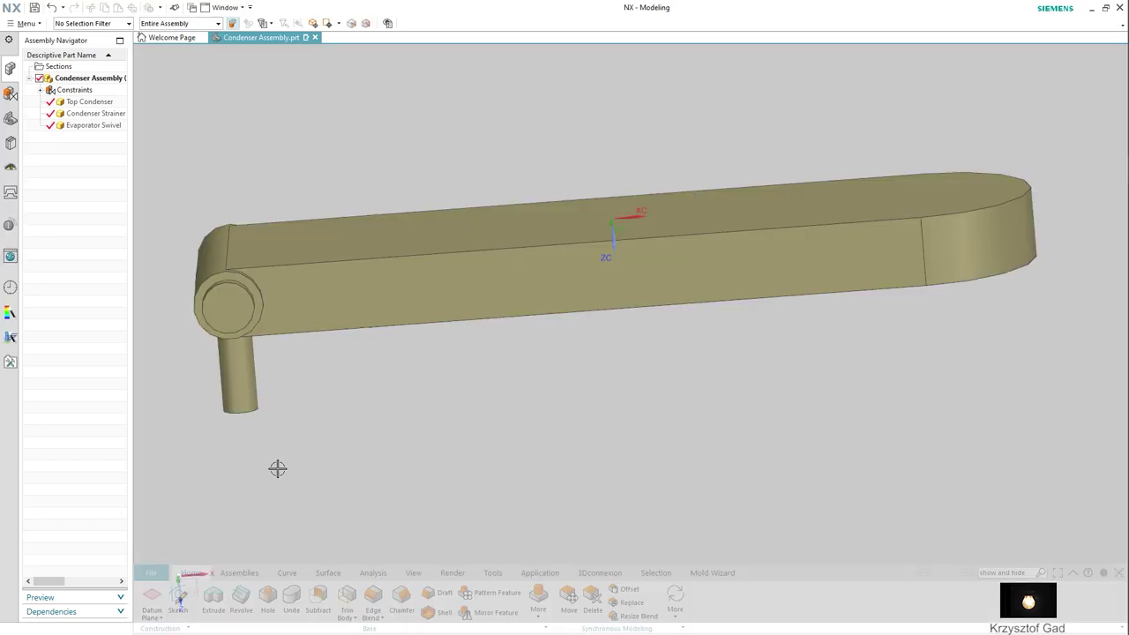
{"action": "left_click", "coordinate": [239, 572]}
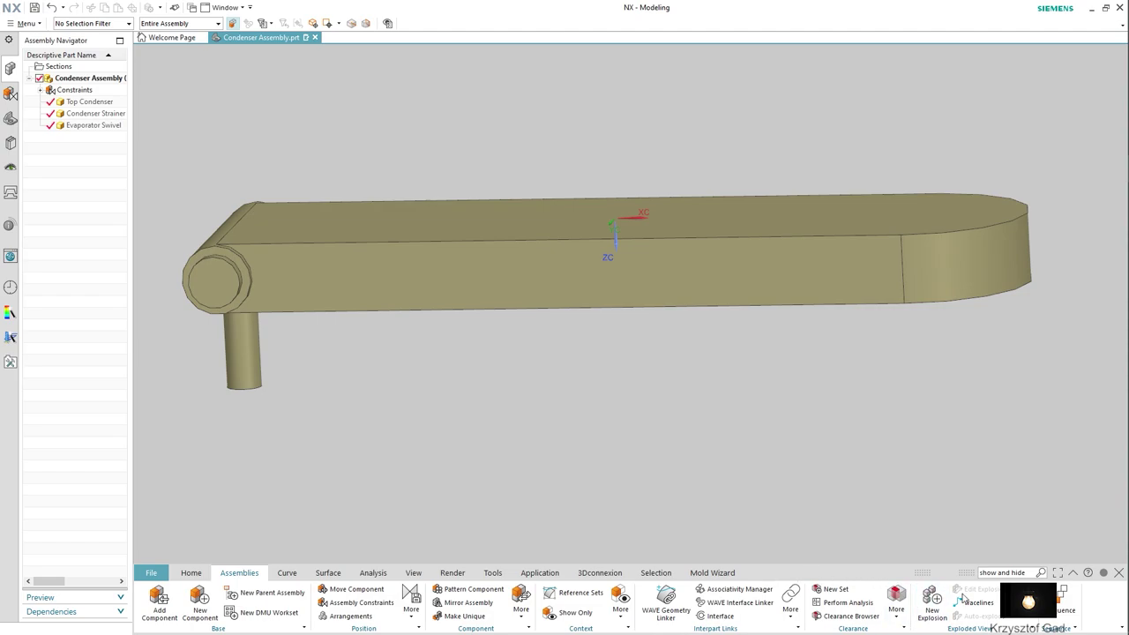
{"action": "left_click", "coordinate": [932, 602]}
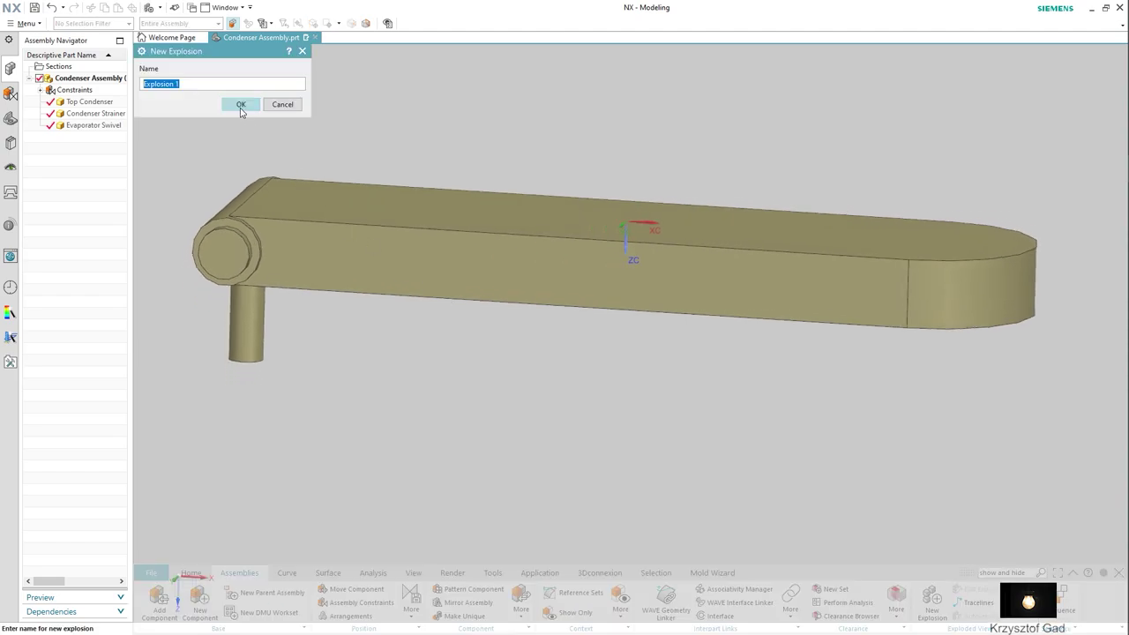
{"action": "left_click", "coordinate": [241, 108]}
Move the Condenser Strainer about 38 mm down along Z, then return to Drafting.
{"action": "left_click", "coordinate": [970, 589]}
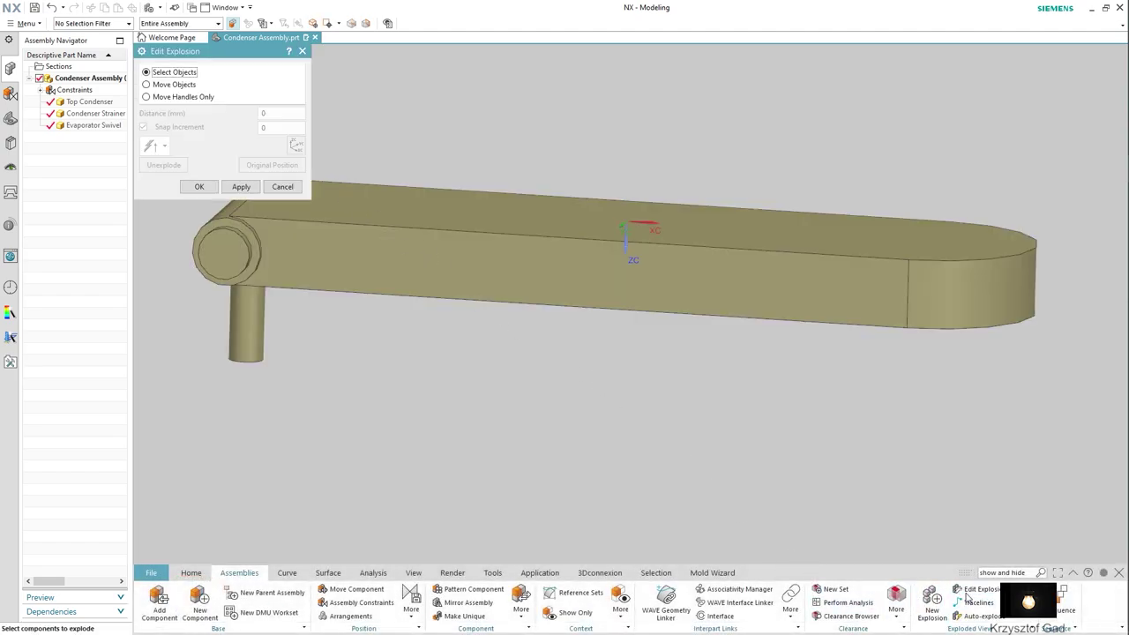
{"action": "middle_click_drag", "start_coordinate": [746, 504], "coordinate": [650, 454]}
{"action": "left_click", "coordinate": [573, 334]}
{"action": "left_click", "coordinate": [572, 334]}
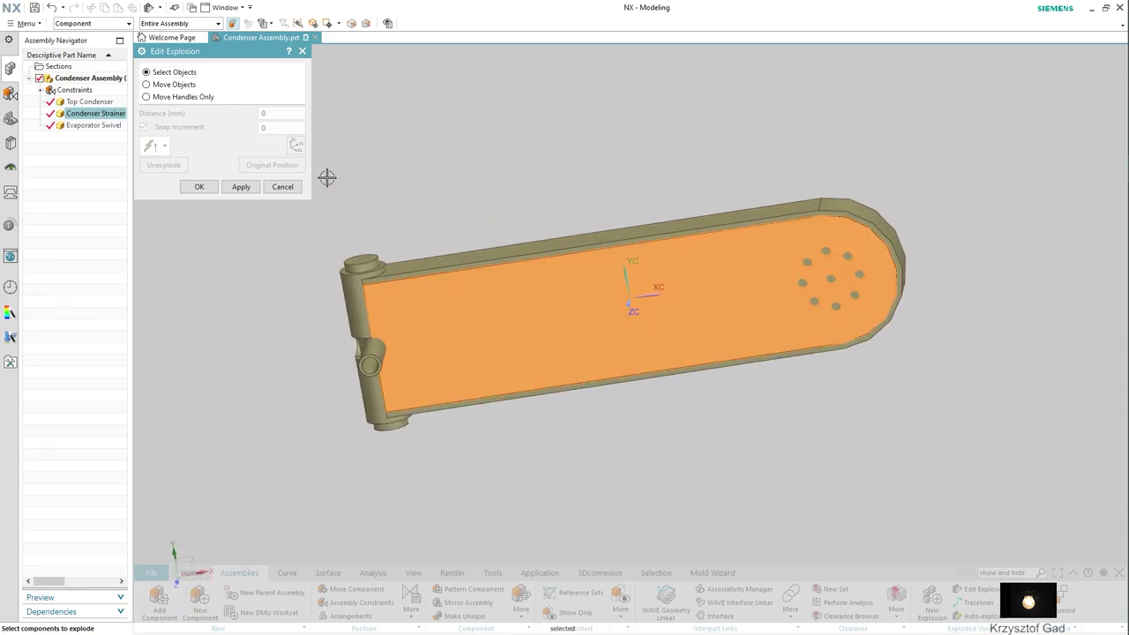
{"action": "mouse_move", "coordinate": [326, 176]}
{"action": "middle_mouse_down"}
{"action": "mouse_move", "coordinate": [397, 265]}
{"action": "mouse_move", "coordinate": [401, 244]}
{"action": "mouse_move", "coordinate": [620, 310]}
{"action": "middle_mouse_up"}
{"action": "left_click", "coordinate": [147, 83]}
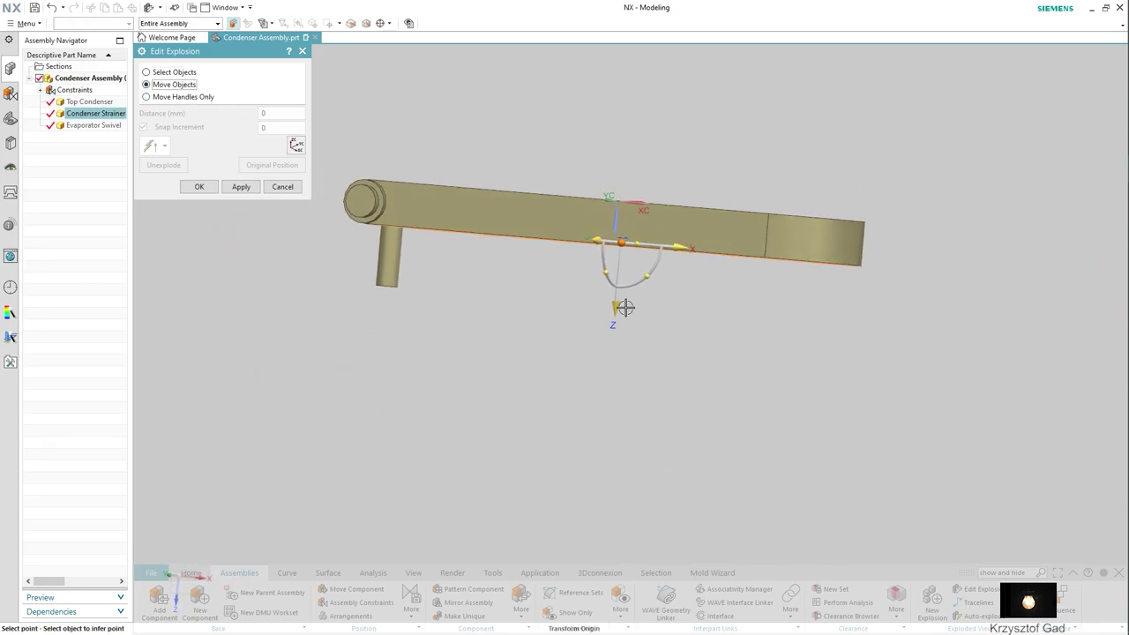
{"action": "left_click_drag", "start_coordinate": [613, 313], "coordinate": [639, 512]}
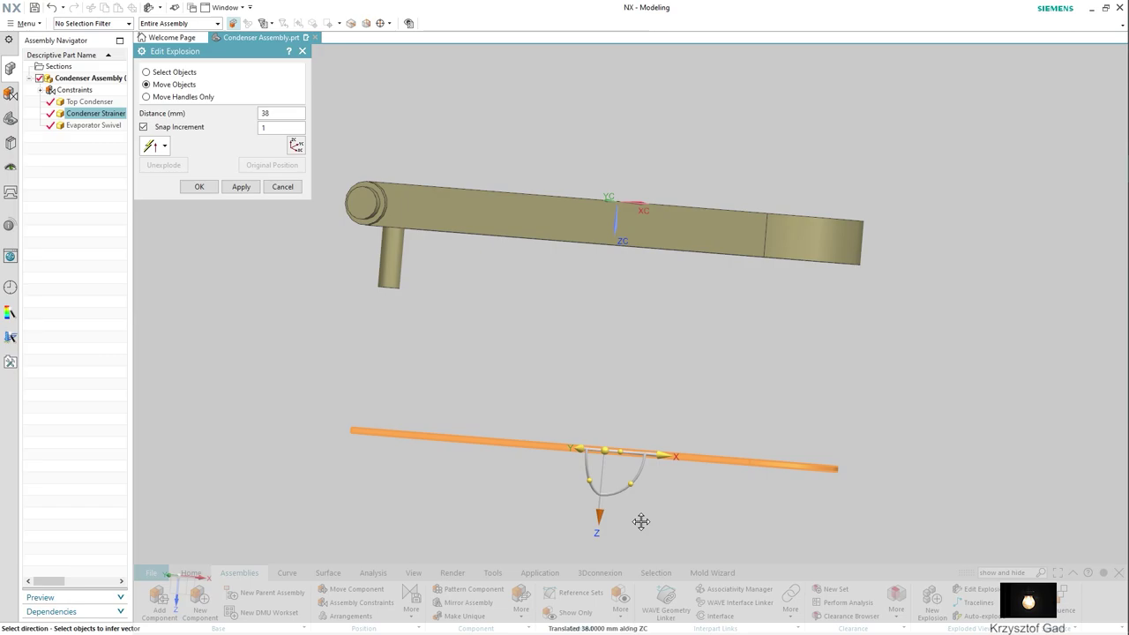
{"action": "left_click", "coordinate": [199, 186]}
{"action": "middle_click_drag", "start_coordinate": [200, 187], "coordinate": [364, 510]}
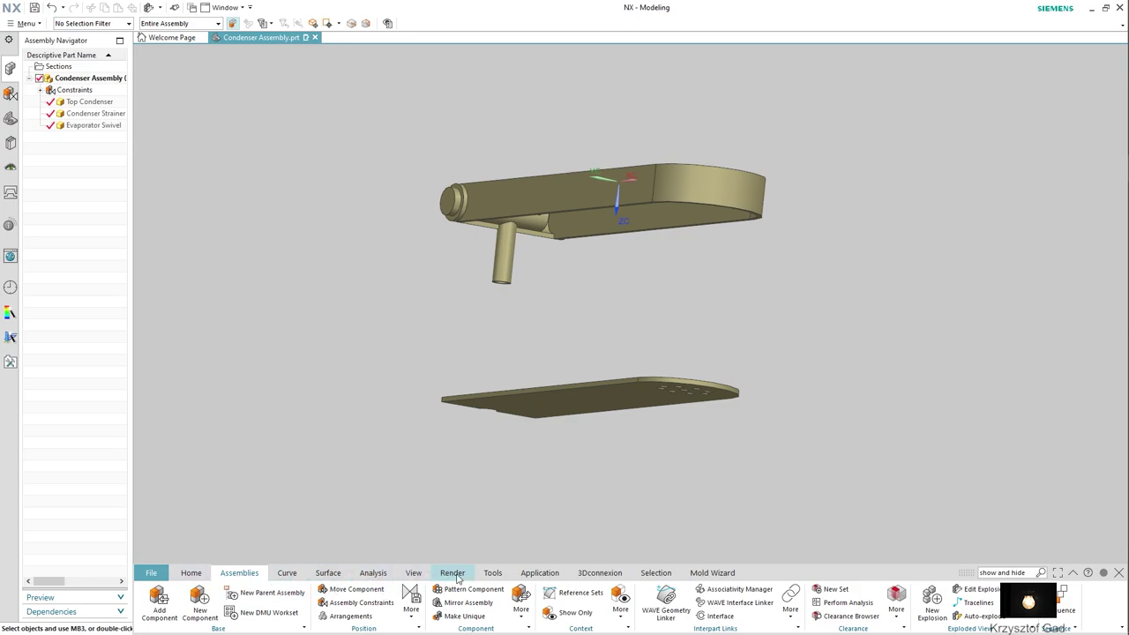
{"action": "left_click", "coordinate": [540, 573]}
{"action": "left_click", "coordinate": [229, 600]}
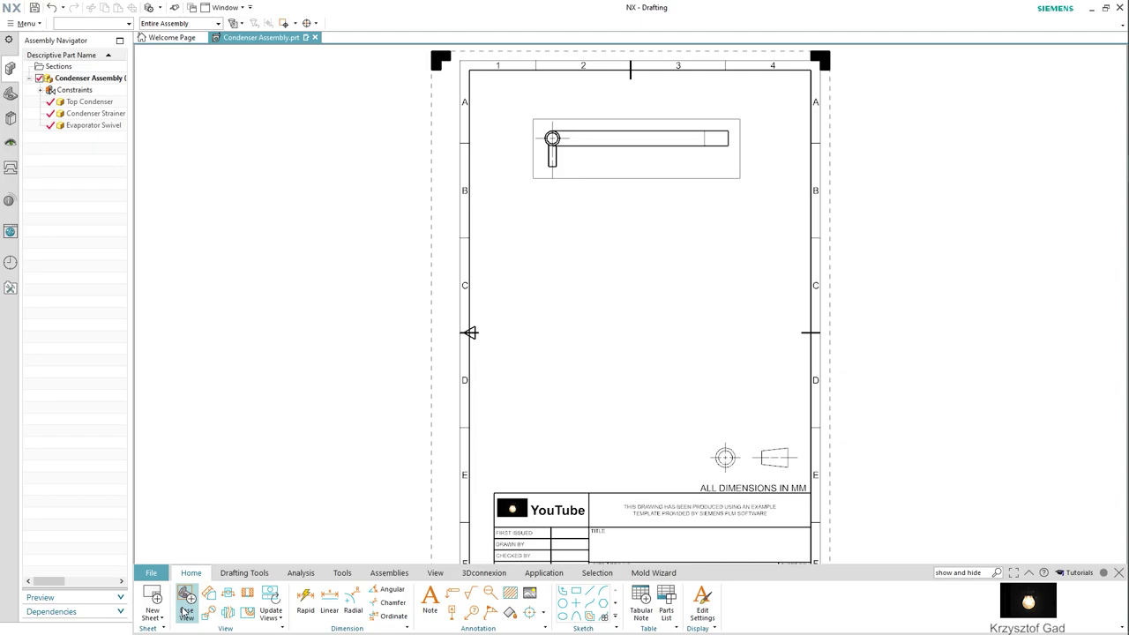
Start a base view with Inferred placement and Trimetric model orientation.
{"action": "left_click", "coordinate": [186, 608]}
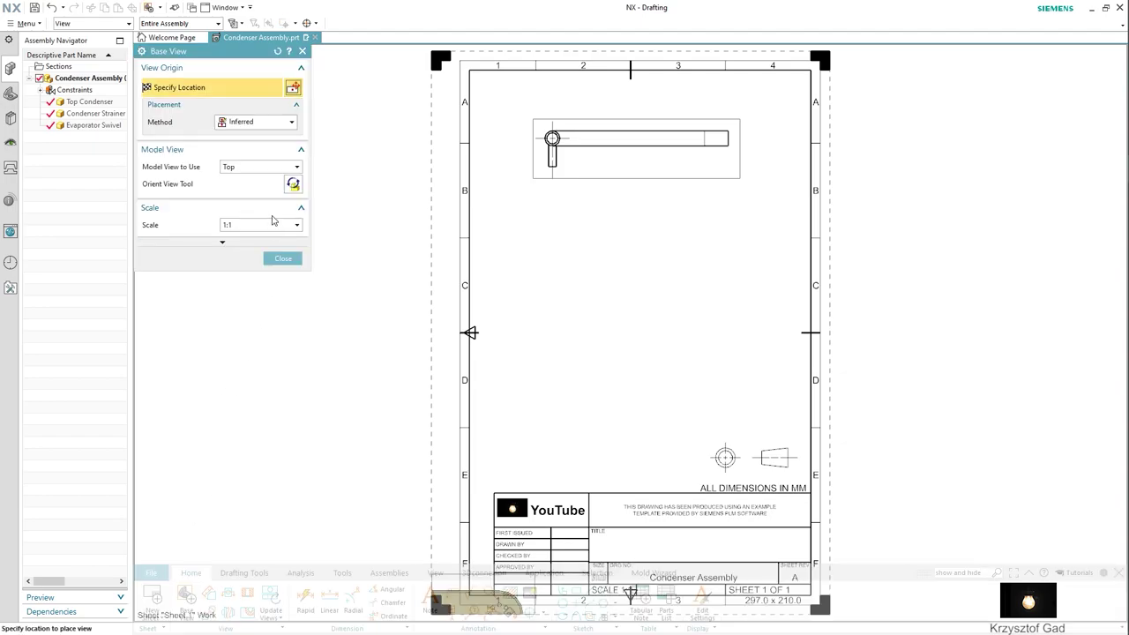
{"action": "left_click", "coordinate": [260, 123]}
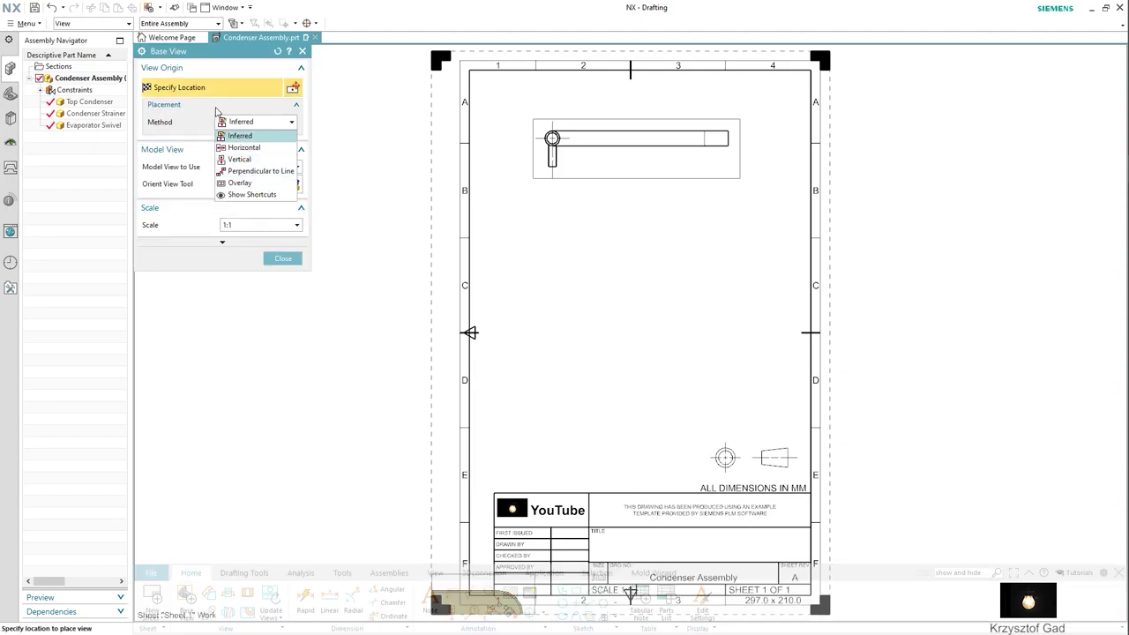
{"action": "left_click", "coordinate": [216, 110]}
{"action": "left_click", "coordinate": [260, 167]}
{"action": "left_click", "coordinate": [265, 250]}
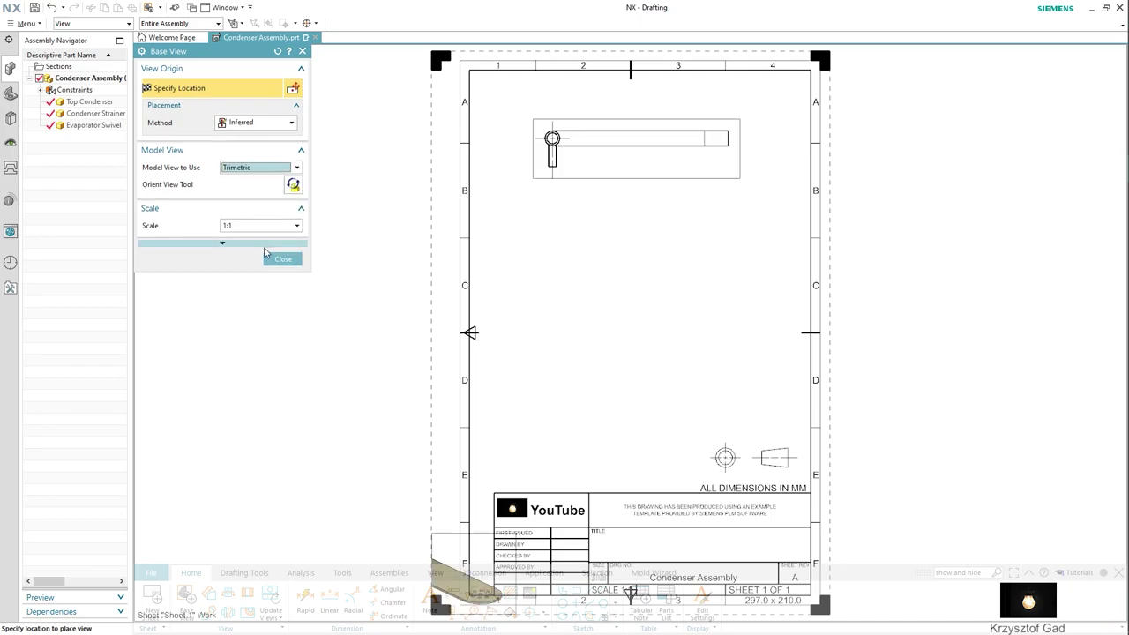
Reorient the trimetric model and place the view below the top view, adding no projected view.
{"action": "left_click", "coordinate": [294, 185]}
{"action": "middle_click_drag", "start_coordinate": [1015, 521], "coordinate": [972, 496]}
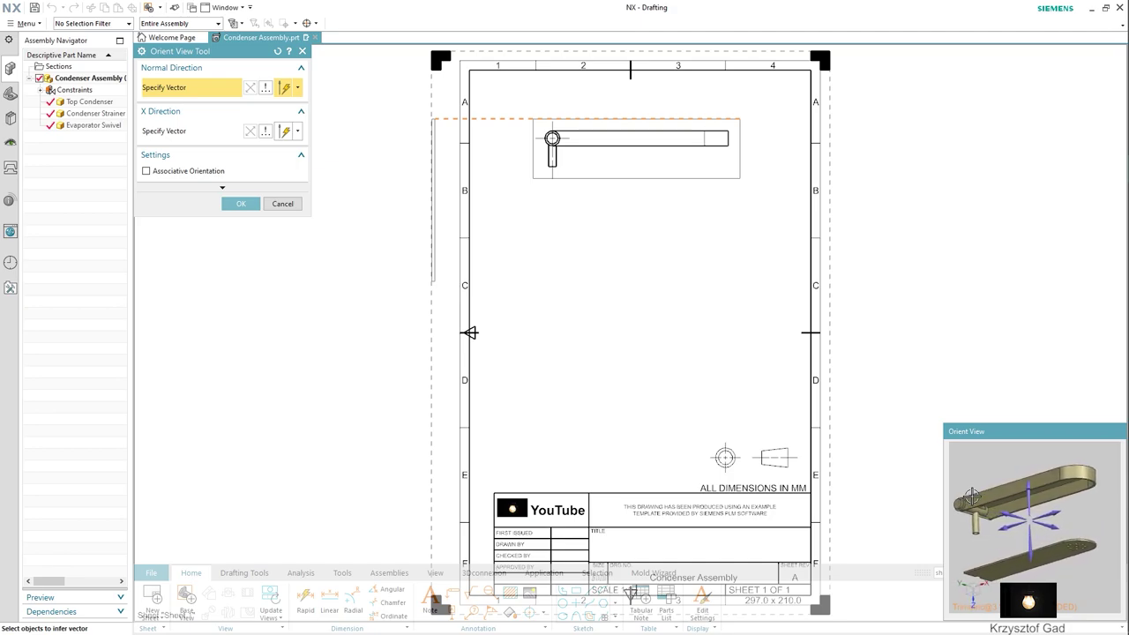
{"action": "left_click", "coordinate": [240, 205]}
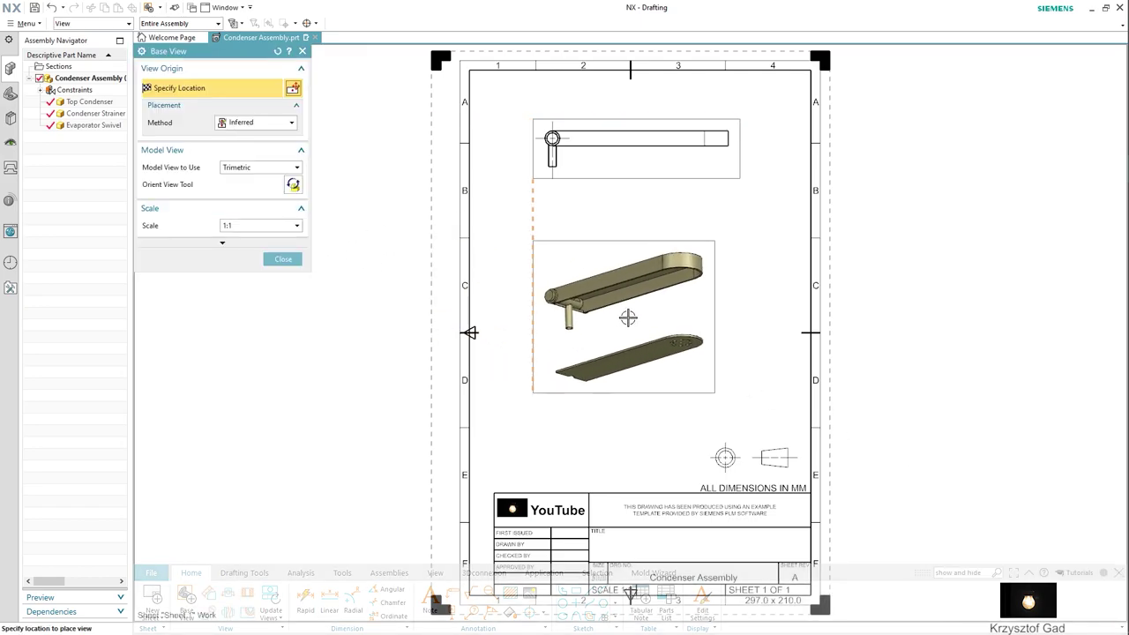
{"action": "left_click", "coordinate": [629, 318]}
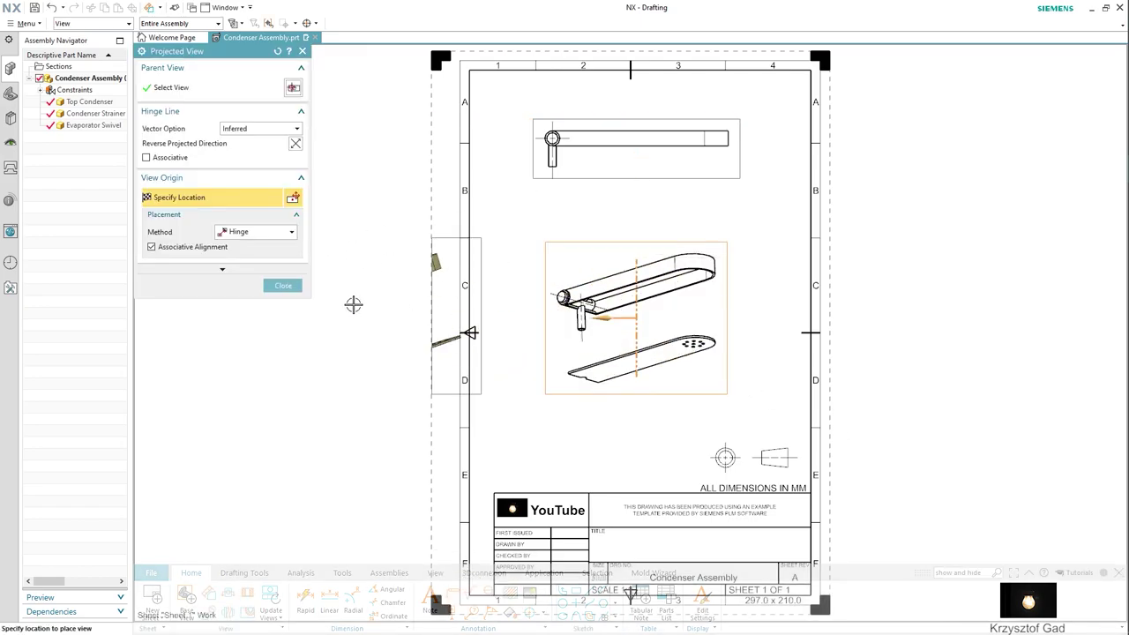
{"action": "left_click", "coordinate": [282, 286]}
Sketch a rectangle around the hinge end in the active top view, then start a Break-Out Section.
{"action": "right_click", "coordinate": [590, 176]}
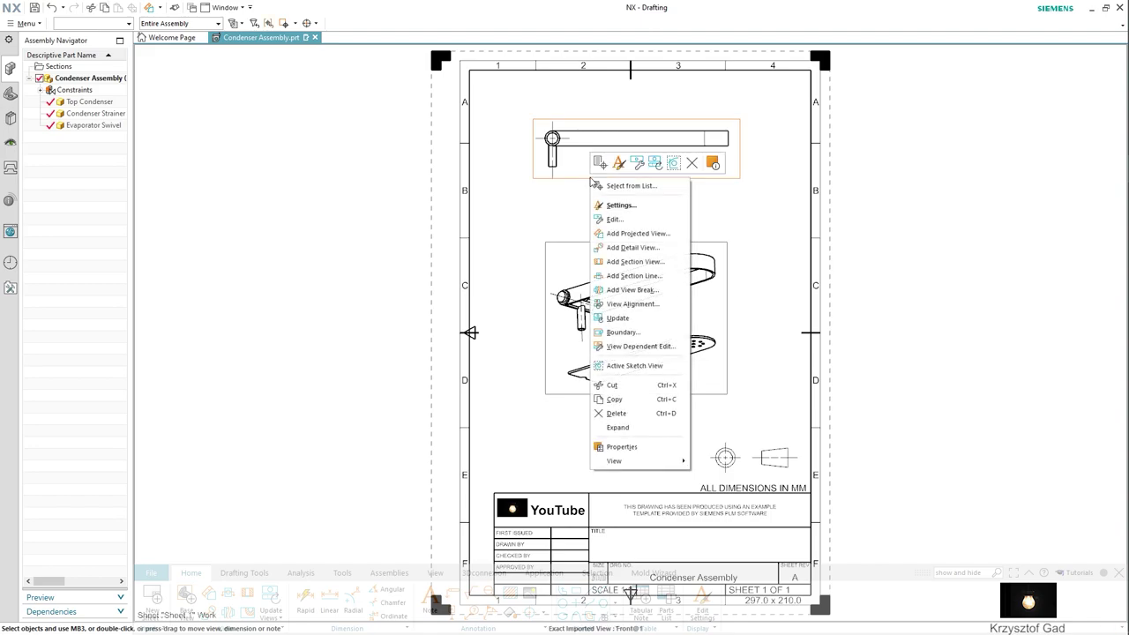
{"action": "left_click", "coordinate": [643, 364]}
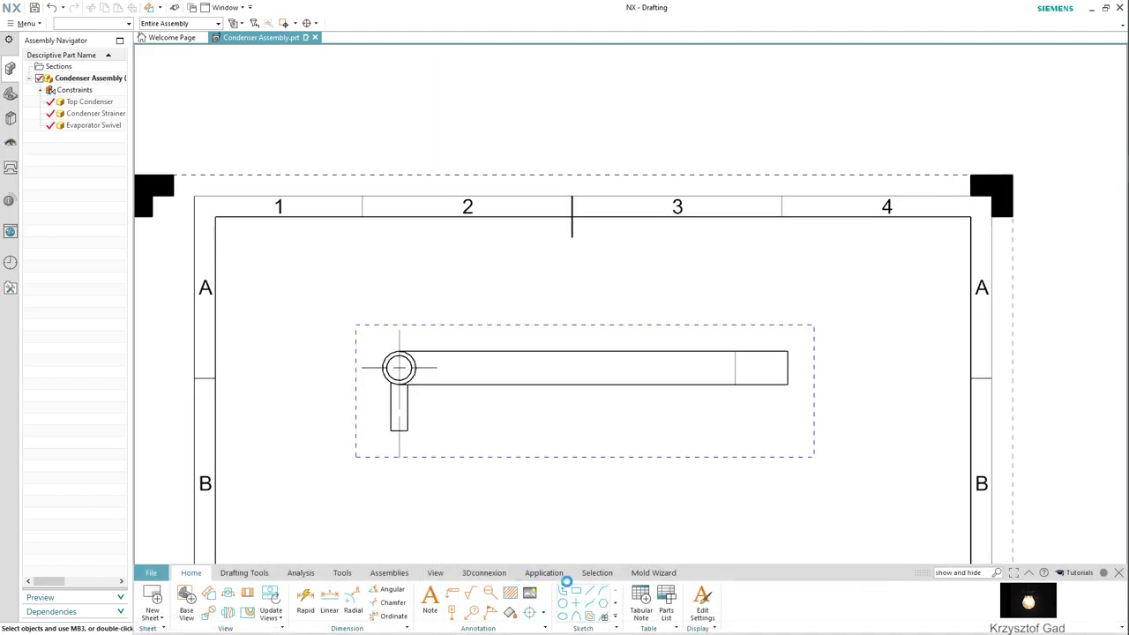
{"action": "left_click", "coordinate": [593, 593]}
{"action": "left_click", "coordinate": [359, 329]}
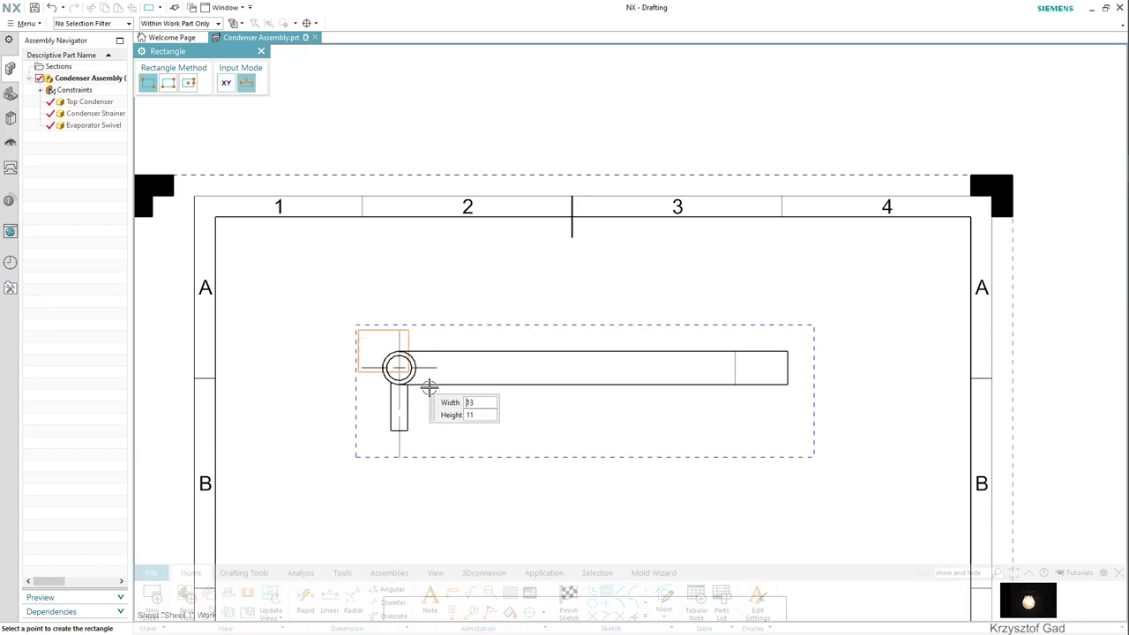
{"action": "left_click", "coordinate": [514, 452]}
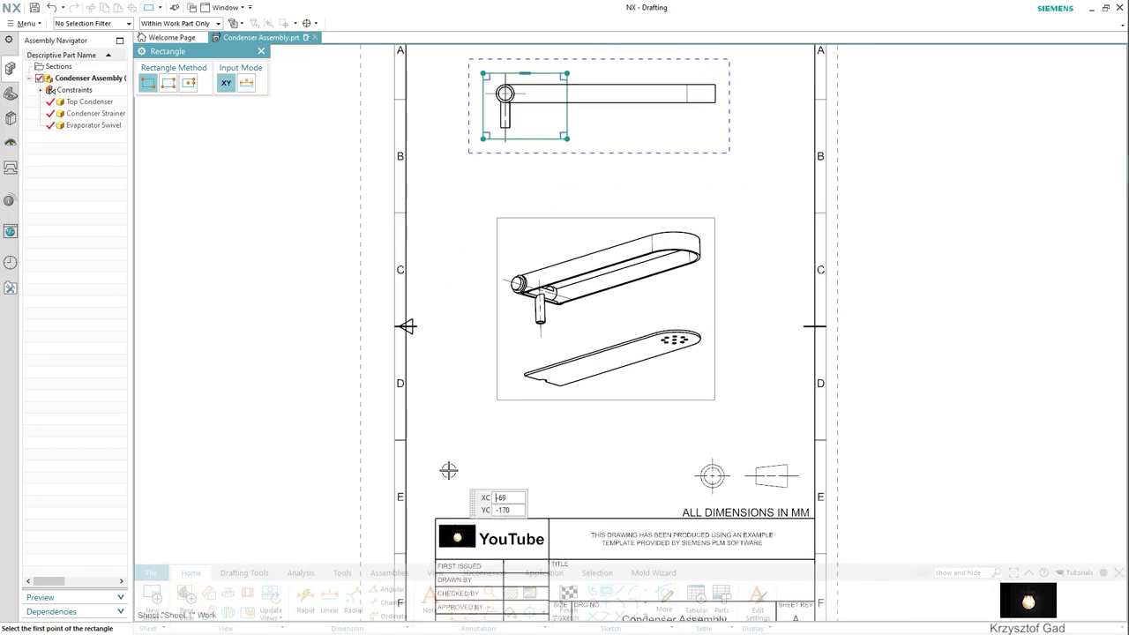
{"action": "left_click", "coordinate": [568, 602]}
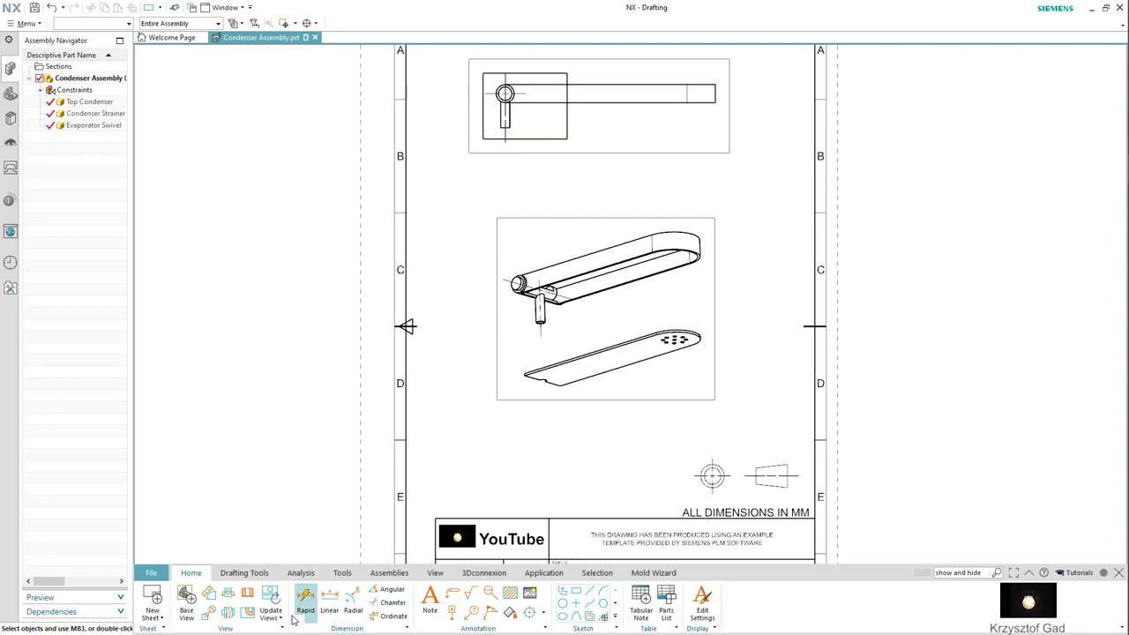
{"action": "left_click", "coordinate": [250, 614]}
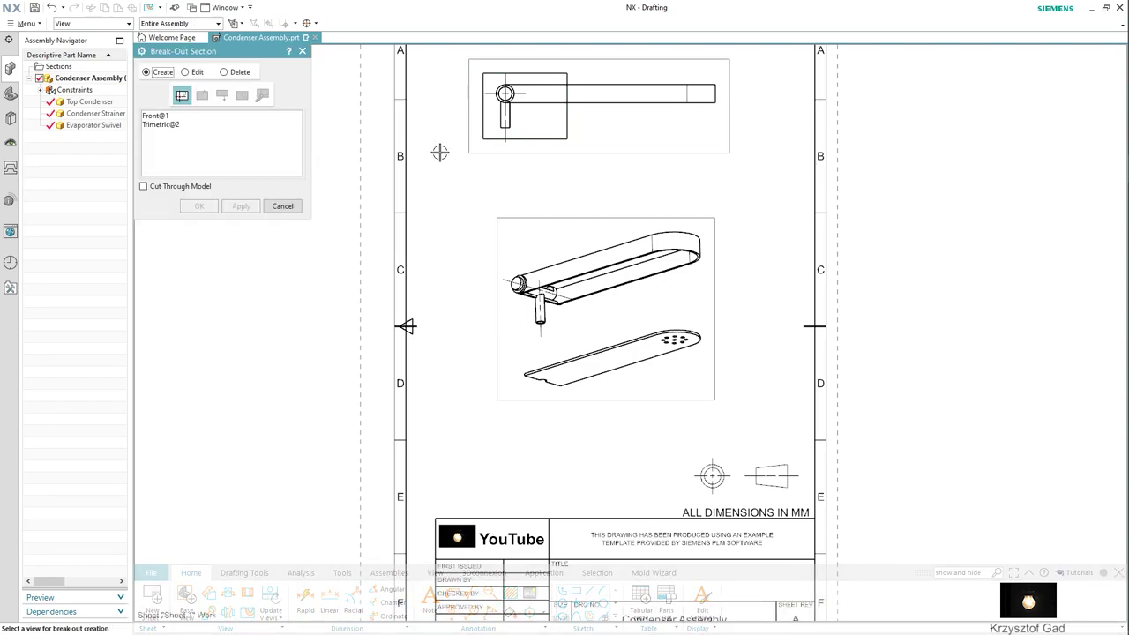
Select the top view, use the notch arc as base point, and accept the default direction.
{"action": "left_click", "coordinate": [471, 148]}
{"action": "scroll", "coordinate": [479, 272], "scroll_direction": "up", "scroll_amount": 2}
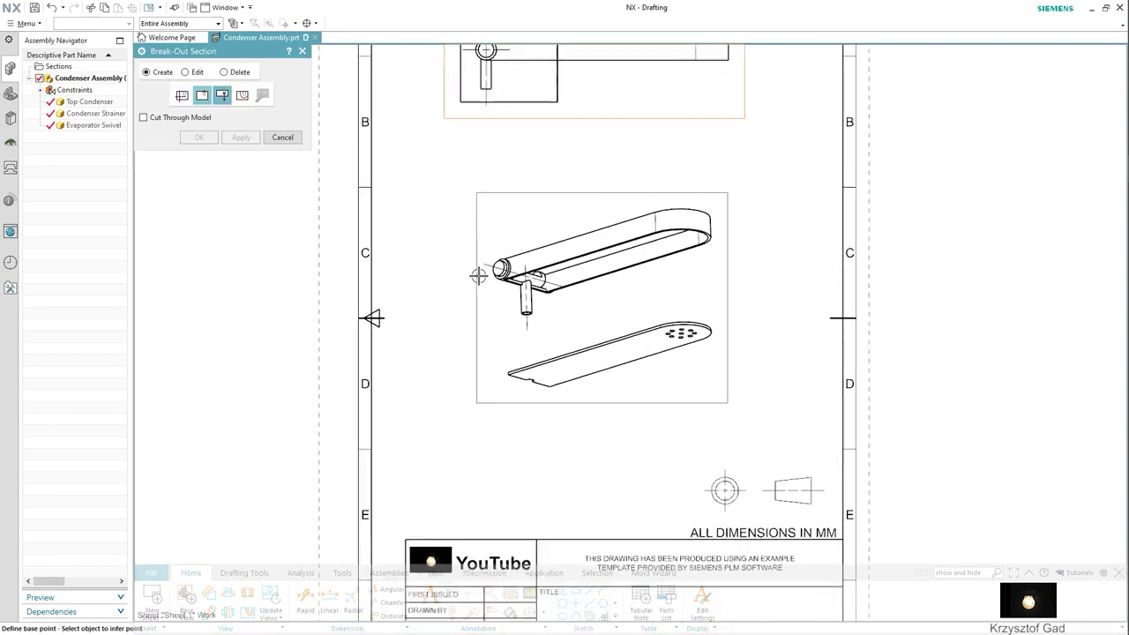
{"action": "scroll", "coordinate": [524, 371], "scroll_direction": "up", "scroll_amount": 3}
{"action": "scroll", "coordinate": [555, 397], "scroll_direction": "up", "scroll_amount": 3}
{"action": "scroll", "coordinate": [539, 353], "scroll_direction": "up", "scroll_amount": 2}
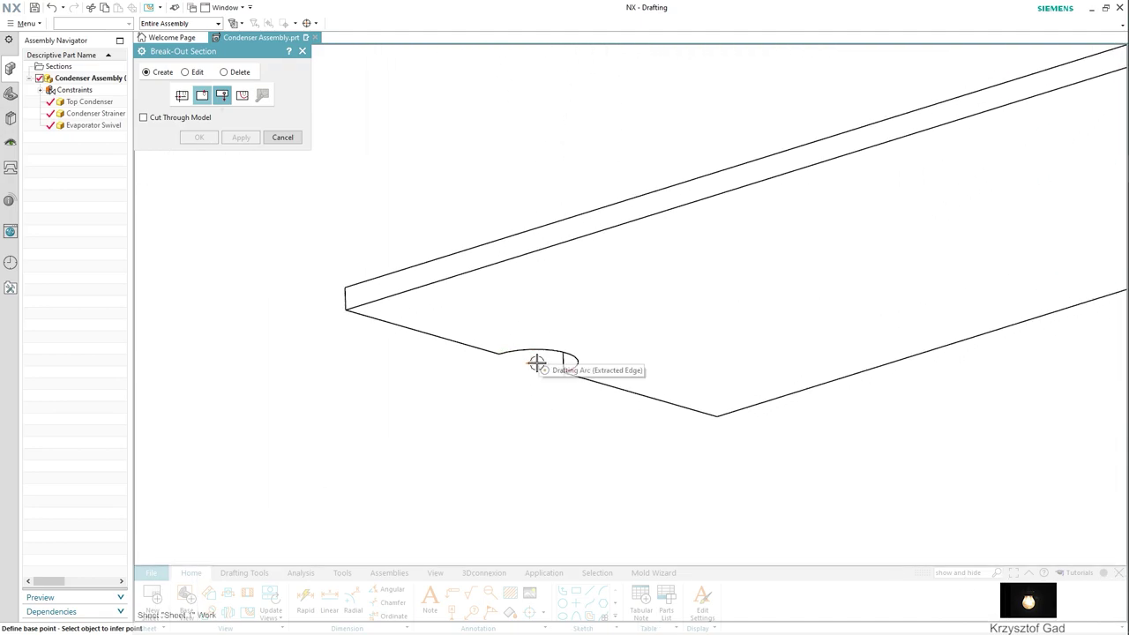
{"action": "left_click", "coordinate": [531, 365]}
{"action": "scroll", "coordinate": [522, 385], "scroll_direction": "down", "scroll_amount": 2}
{"action": "scroll", "coordinate": [504, 418], "scroll_direction": "down", "scroll_amount": 2}
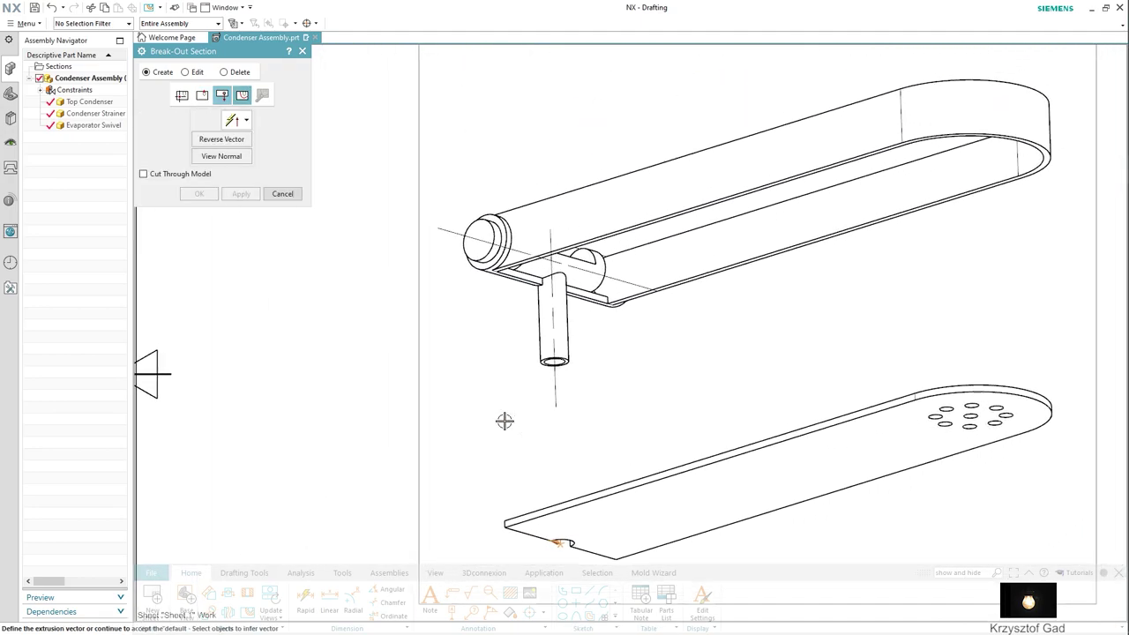
{"action": "scroll", "coordinate": [504, 418], "scroll_direction": "down", "scroll_amount": 2}
{"action": "middle_click_drag", "start_coordinate": [503, 421], "coordinate": [498, 547], "text": "shift"}
{"action": "scroll", "coordinate": [485, 264], "scroll_direction": "down", "scroll_amount": 1}
{"action": "middle_click", "coordinate": [480, 174]}
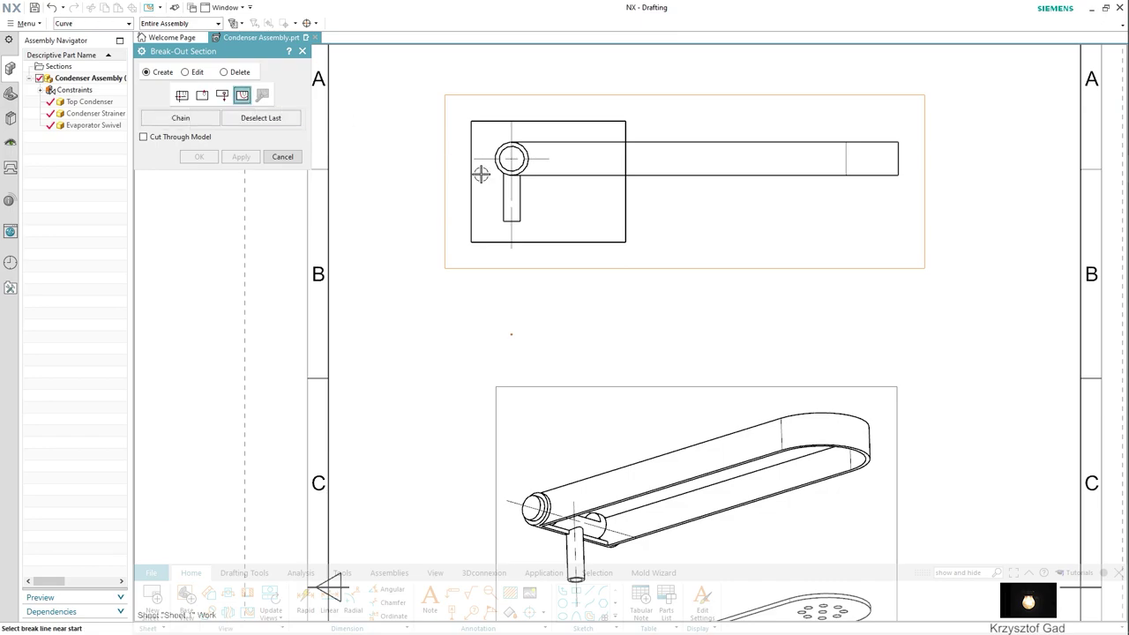
Use the sketched rectangle as the break-line boundary and apply the section.
{"action": "left_click", "coordinate": [627, 130]}
{"action": "middle_click", "coordinate": [542, 236]}
{"action": "left_click", "coordinate": [246, 154]}
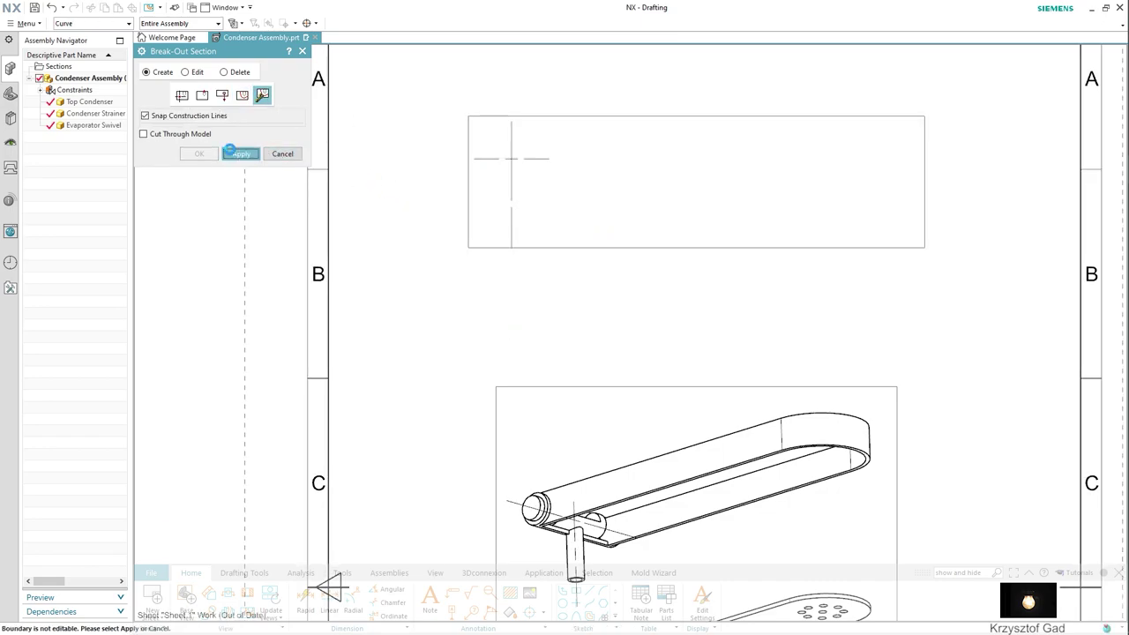
{"action": "left_click", "coordinate": [291, 207]}
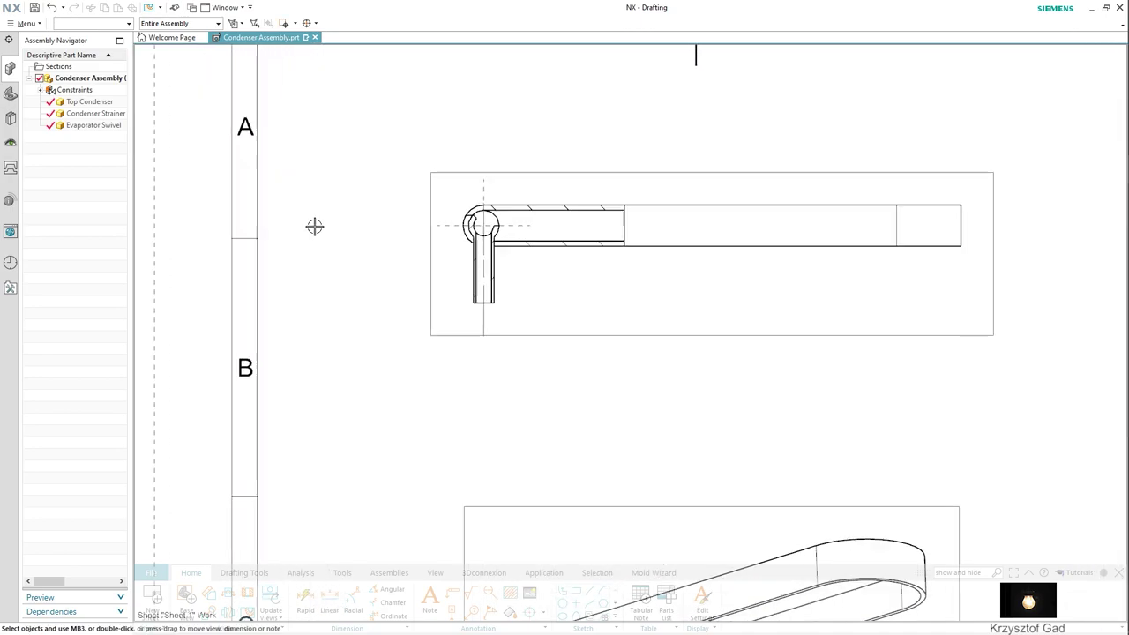
{"action": "scroll", "coordinate": [494, 264], "scroll_direction": "up", "scroll_amount": 5}
{"action": "scroll", "coordinate": [521, 291], "scroll_direction": "up", "scroll_amount": 1}
Set the upper wall hatch to distance 1, angle 135, and the vertical section hatch to 45°.
{"action": "double_click", "coordinate": [669, 210]}
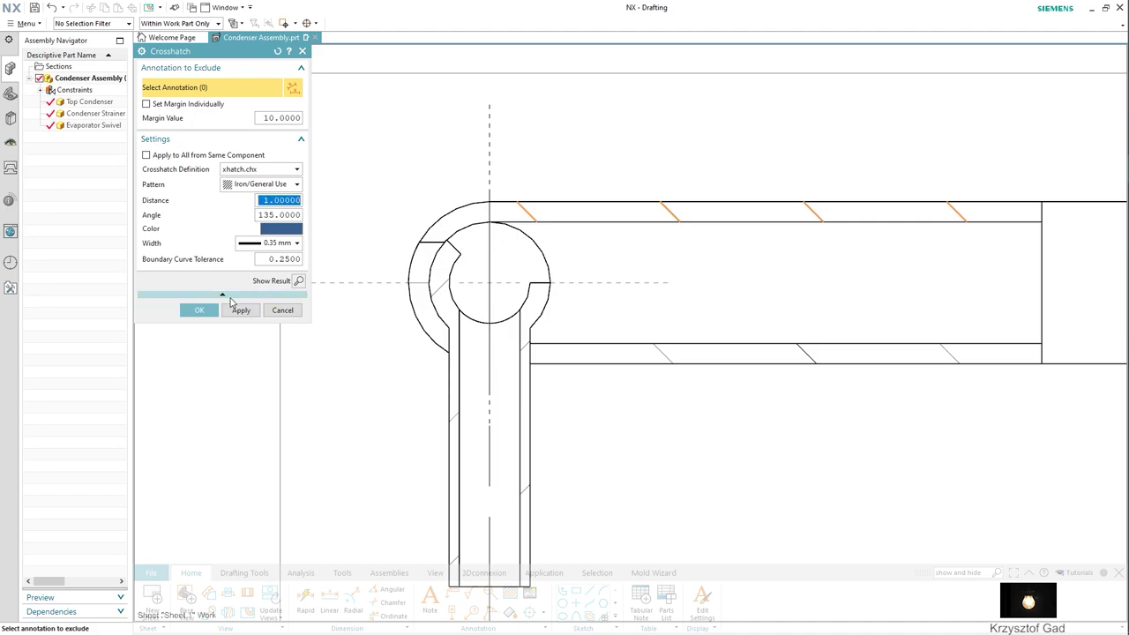
{"action": "left_click", "coordinate": [204, 315]}
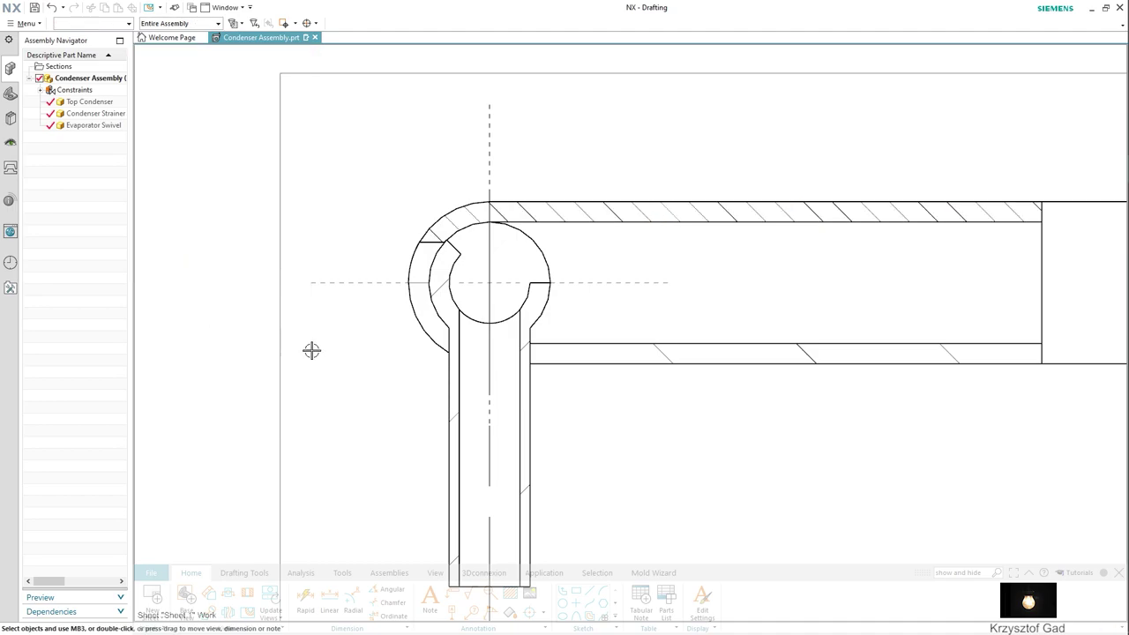
{"action": "double_click", "coordinate": [523, 492]}
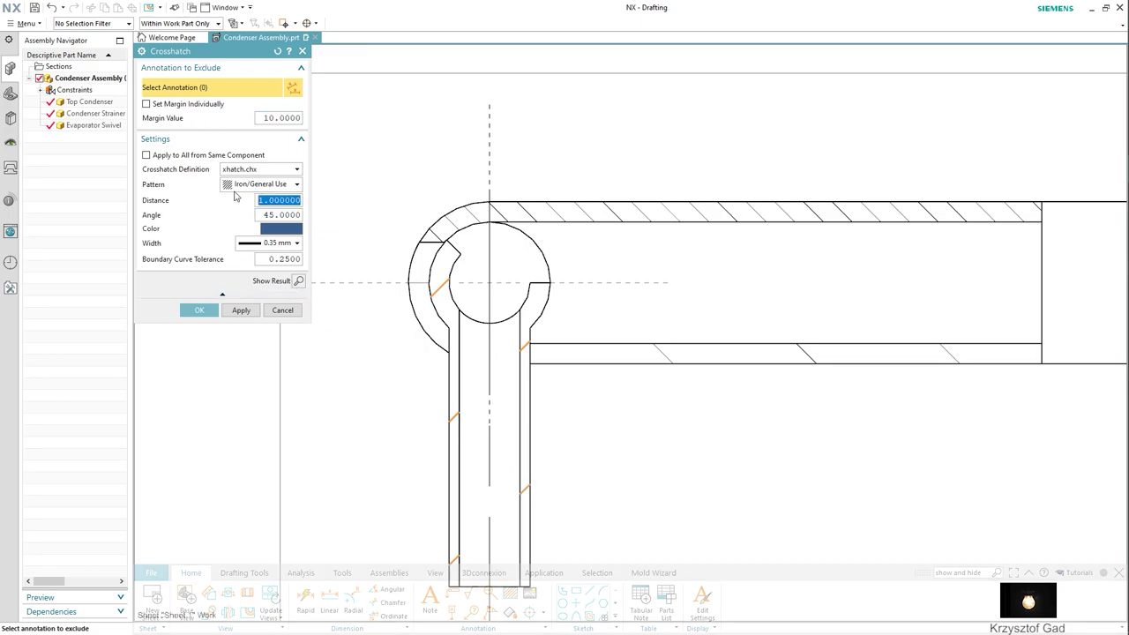
{"action": "left_click", "coordinate": [199, 311]}
Widen the lower wall's crosshatch spacing to distance 2.
{"action": "scroll", "coordinate": [200, 309], "scroll_direction": "down", "scroll_amount": 2}
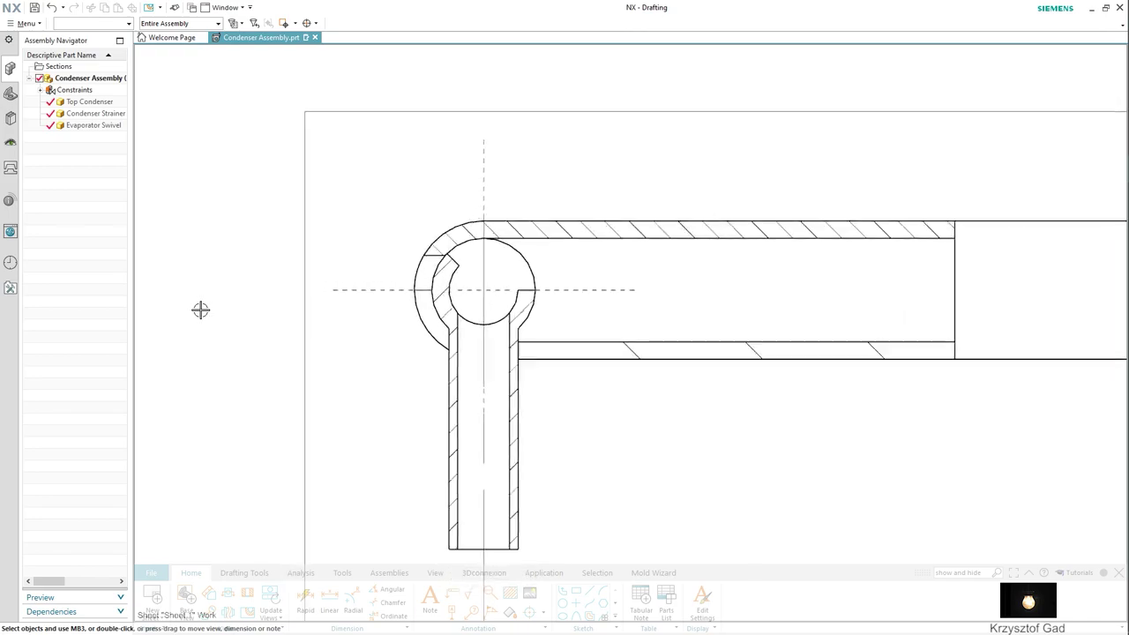
{"action": "scroll", "coordinate": [199, 310], "scroll_direction": "down", "scroll_amount": 2}
{"action": "scroll", "coordinate": [473, 338], "scroll_direction": "up", "scroll_amount": 2}
{"action": "scroll", "coordinate": [474, 338], "scroll_direction": "up", "scroll_amount": 1}
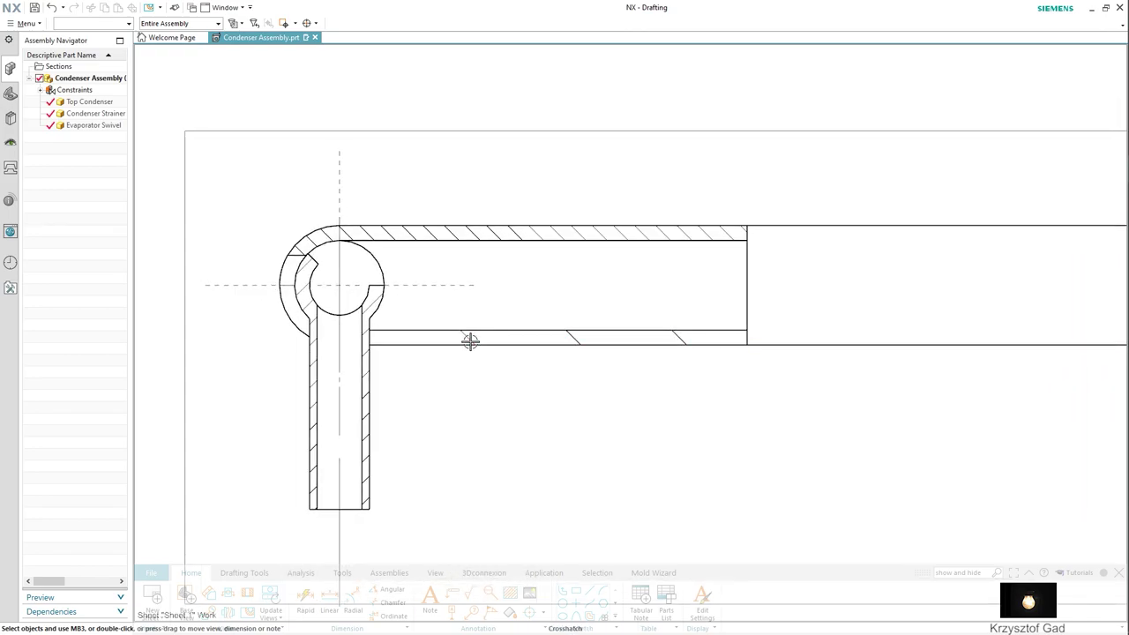
{"action": "double_click", "coordinate": [470, 342]}
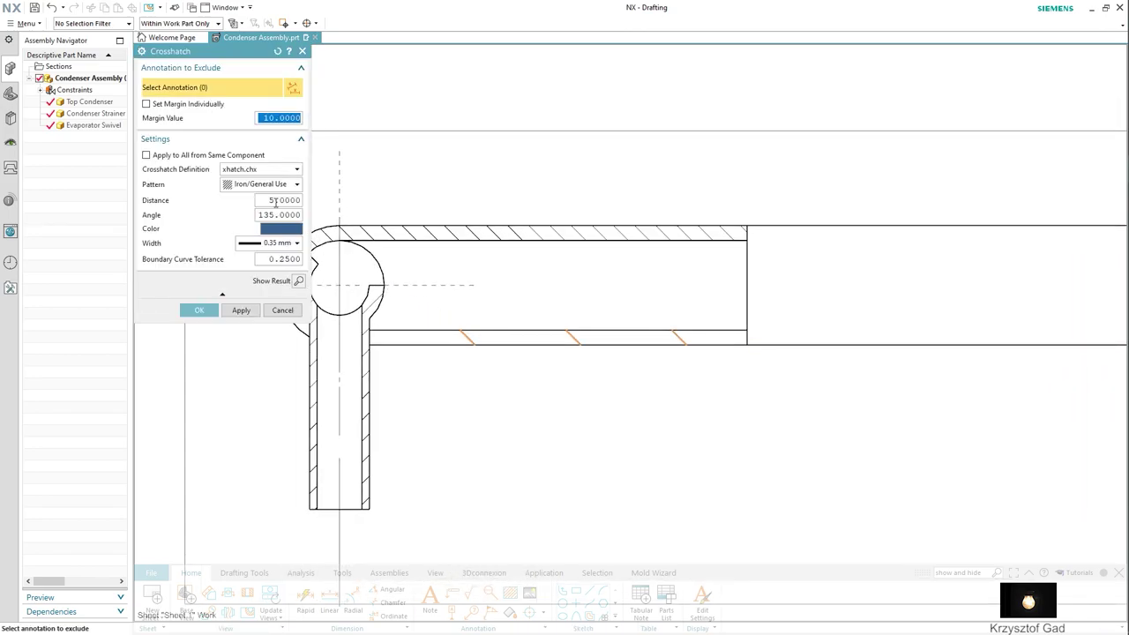
{"action": "left_click", "coordinate": [205, 311]}
Move the trimetric view higher on the sheet, toward the top view.
{"action": "scroll", "coordinate": [205, 305], "scroll_direction": "down", "scroll_amount": 1}
{"action": "scroll", "coordinate": [205, 305], "scroll_direction": "down", "scroll_amount": 2}
{"action": "scroll", "coordinate": [206, 304], "scroll_direction": "down", "scroll_amount": 1}
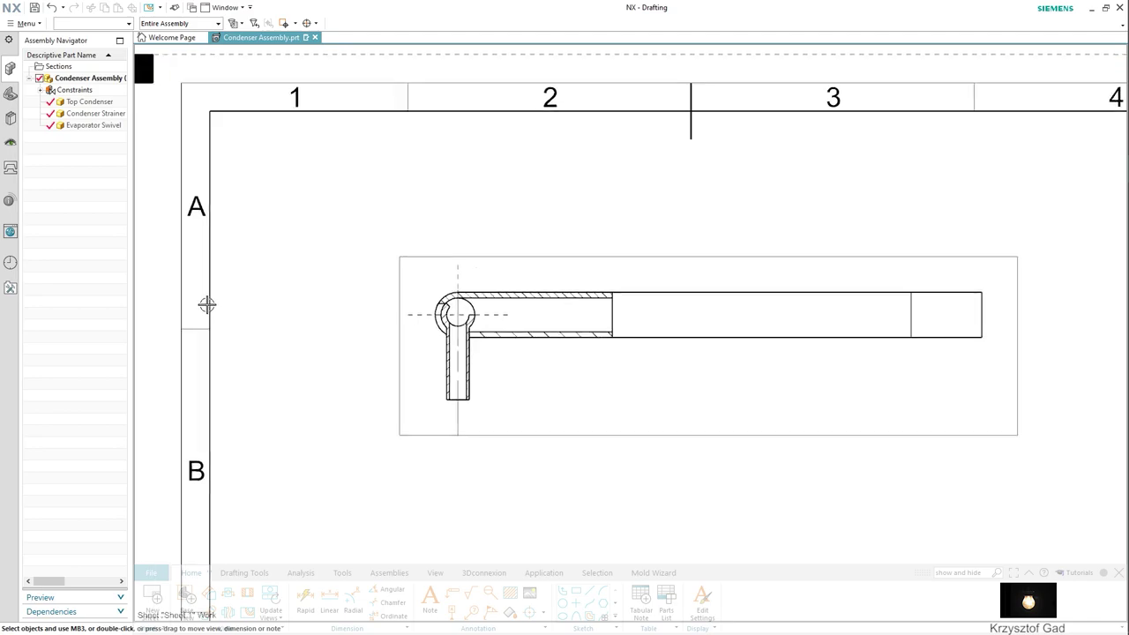
{"action": "scroll", "coordinate": [206, 304], "scroll_direction": "down", "scroll_amount": 2}
{"action": "scroll", "coordinate": [207, 304], "scroll_direction": "down", "scroll_amount": 1}
{"action": "scroll", "coordinate": [207, 304], "scroll_direction": "down", "scroll_amount": 1}
{"action": "scroll", "coordinate": [207, 304], "scroll_direction": "down", "scroll_amount": 1}
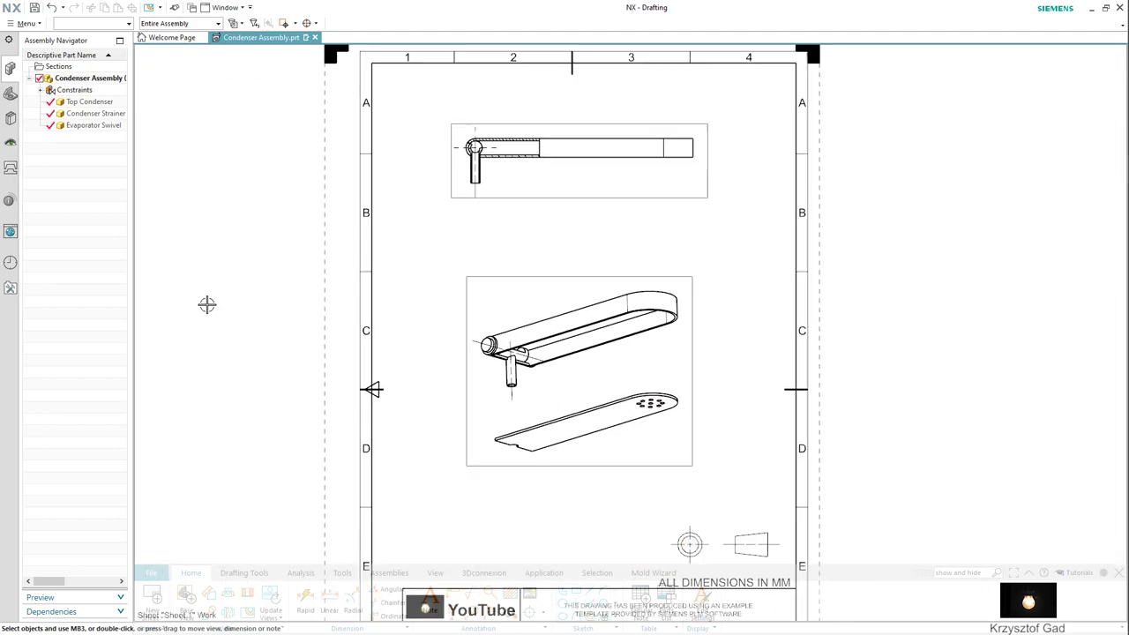
{"action": "middle_click_drag", "start_coordinate": [437, 376], "coordinate": [431, 316], "text": "shift"}
{"action": "left_click_drag", "start_coordinate": [532, 213], "coordinate": [527, 181]}
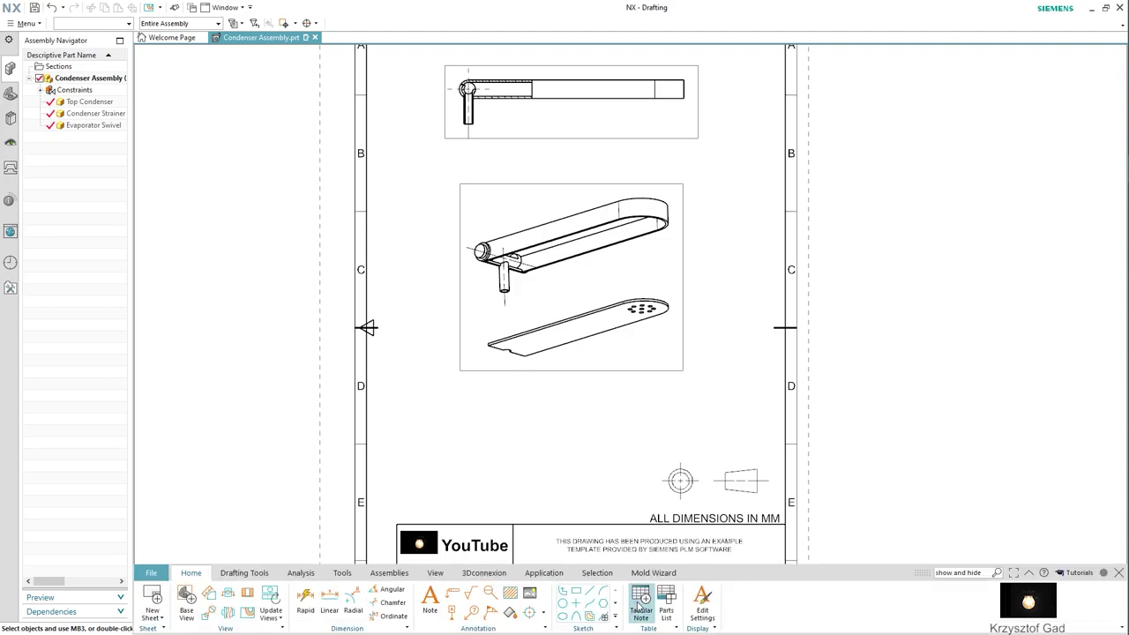
Insert a parts list listing Top Condenser, Condenser Strainer and Evaporator Swivel above the title block.
{"action": "left_click", "coordinate": [666, 602]}
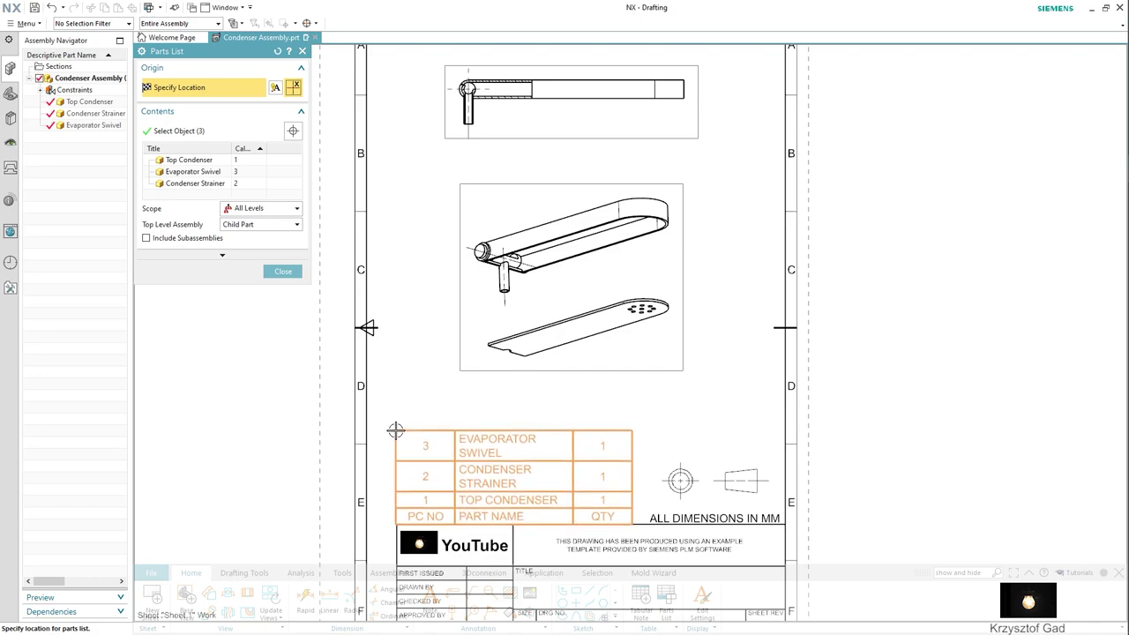
{"action": "scroll", "coordinate": [395, 431], "scroll_direction": "up", "scroll_amount": 3}
{"action": "scroll", "coordinate": [391, 401], "scroll_direction": "up", "scroll_amount": 2}
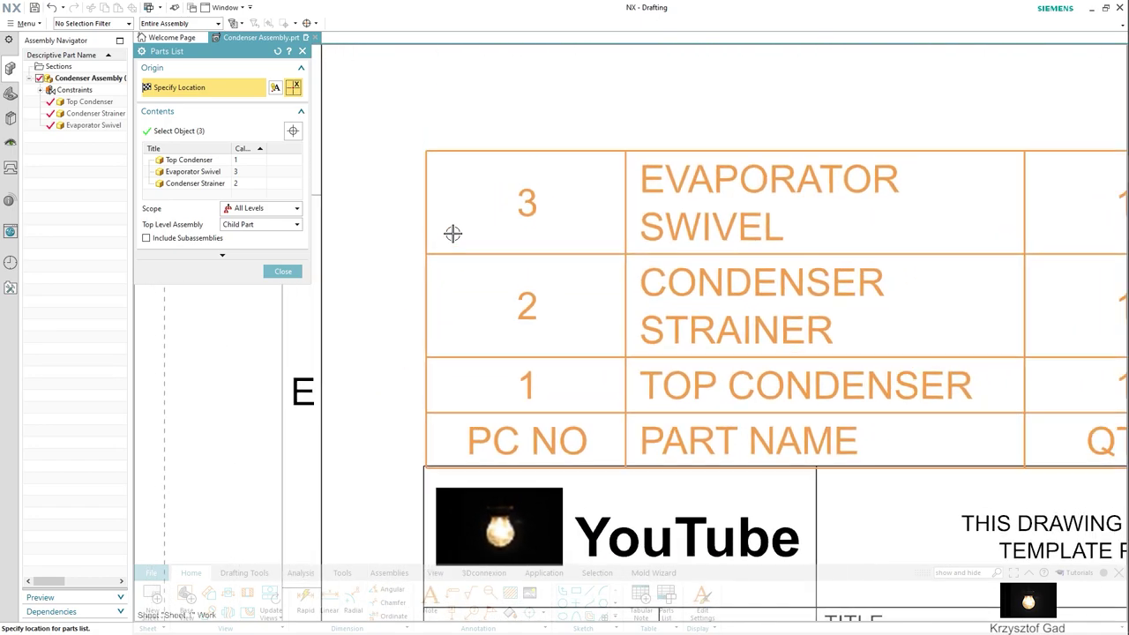
{"action": "scroll", "coordinate": [454, 232], "scroll_direction": "down", "scroll_amount": 1}
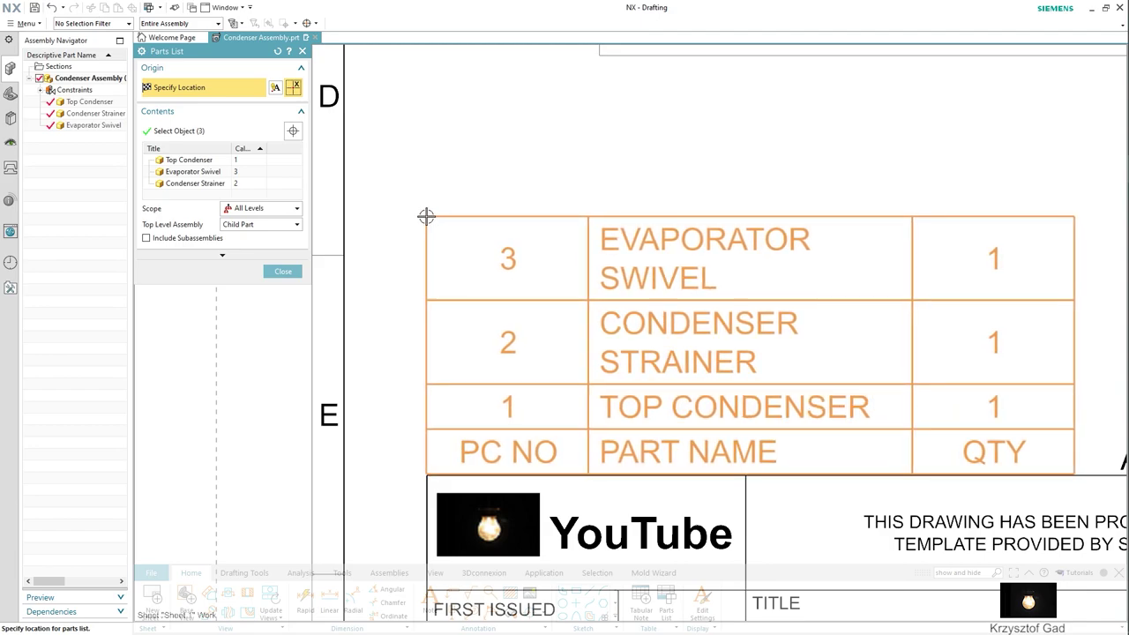
{"action": "left_click", "coordinate": [426, 216]}
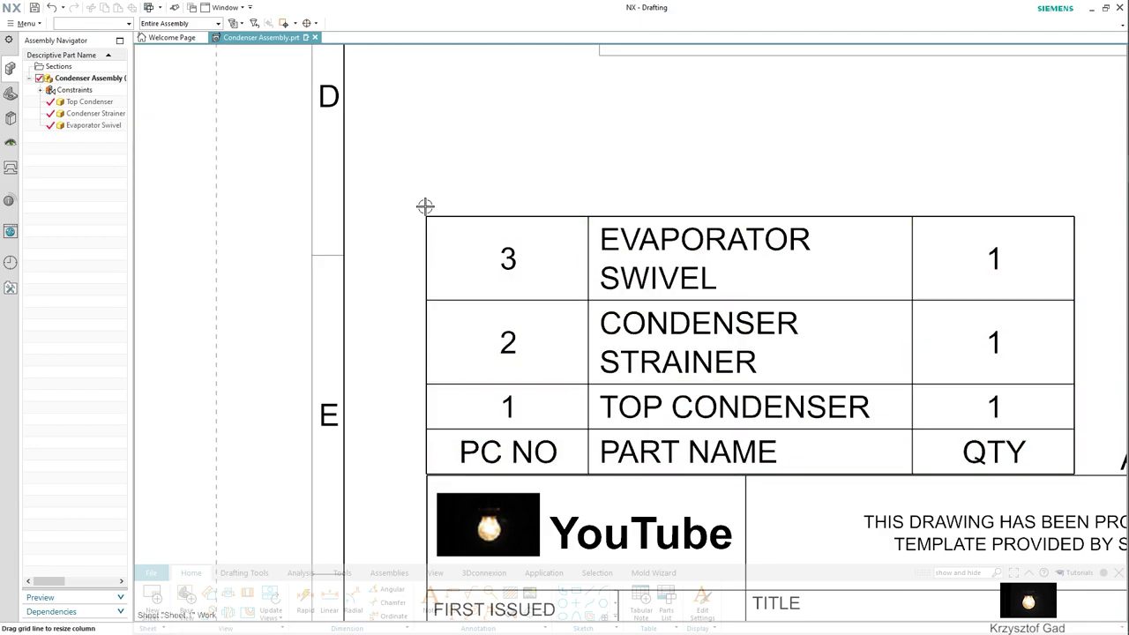
Set the parts list Section Header Location to Above and Grow Direction to Down.
{"action": "right_click", "coordinate": [426, 212]}
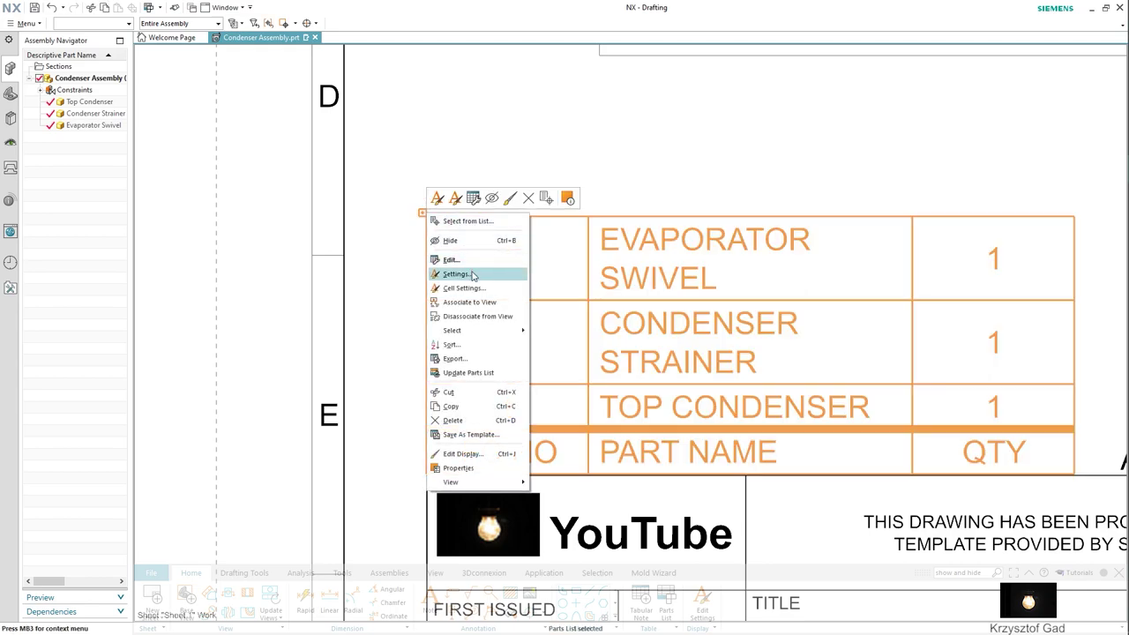
{"action": "left_click", "coordinate": [469, 274]}
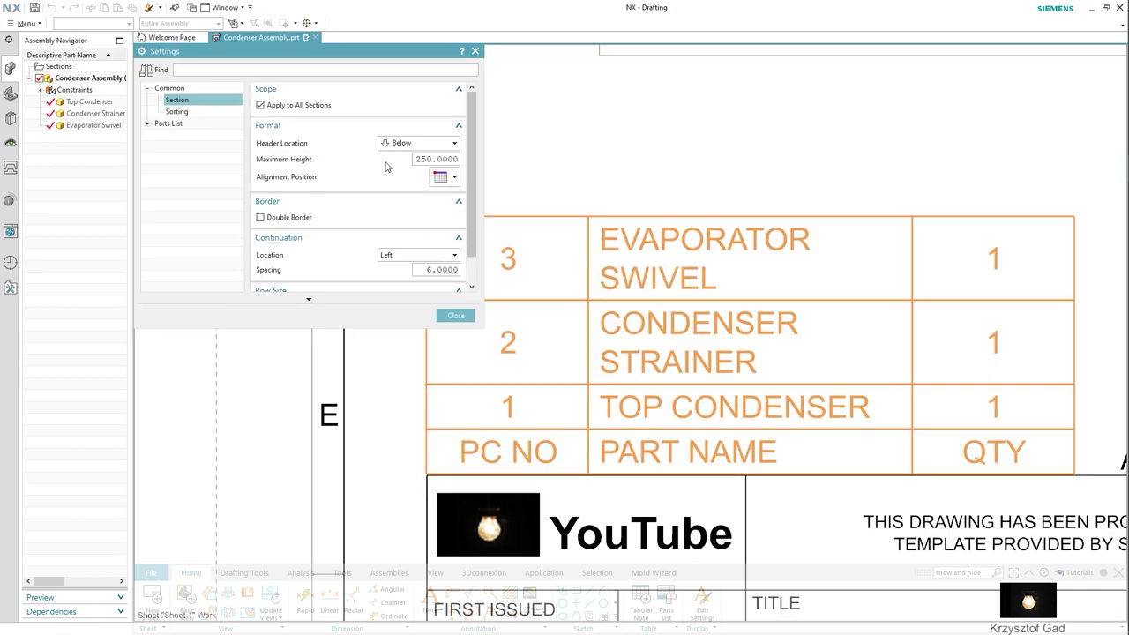
{"action": "left_click", "coordinate": [407, 146]}
{"action": "left_click", "coordinate": [421, 162]}
{"action": "left_click", "coordinate": [427, 255]}
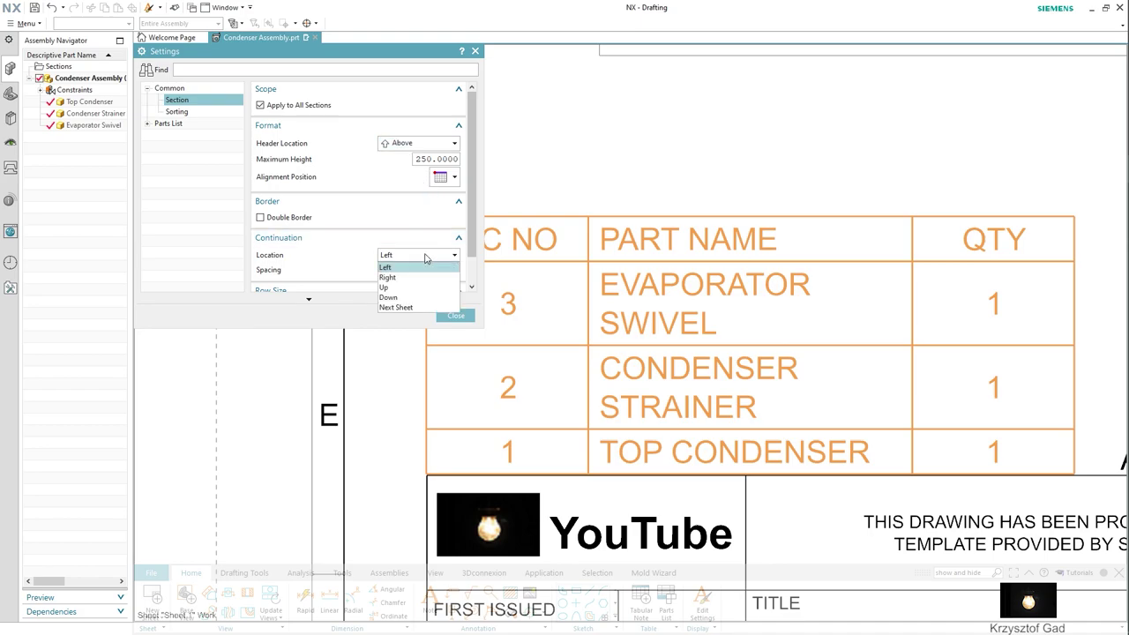
{"action": "left_click", "coordinate": [428, 258]}
{"action": "left_click", "coordinate": [171, 123]}
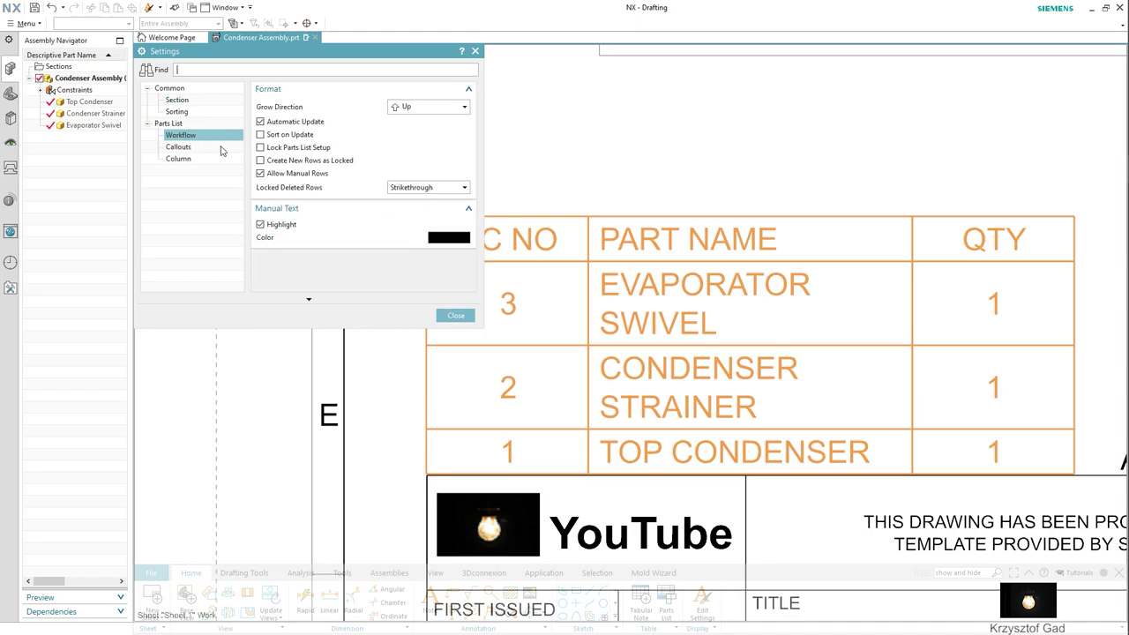
{"action": "left_click", "coordinate": [433, 133]}
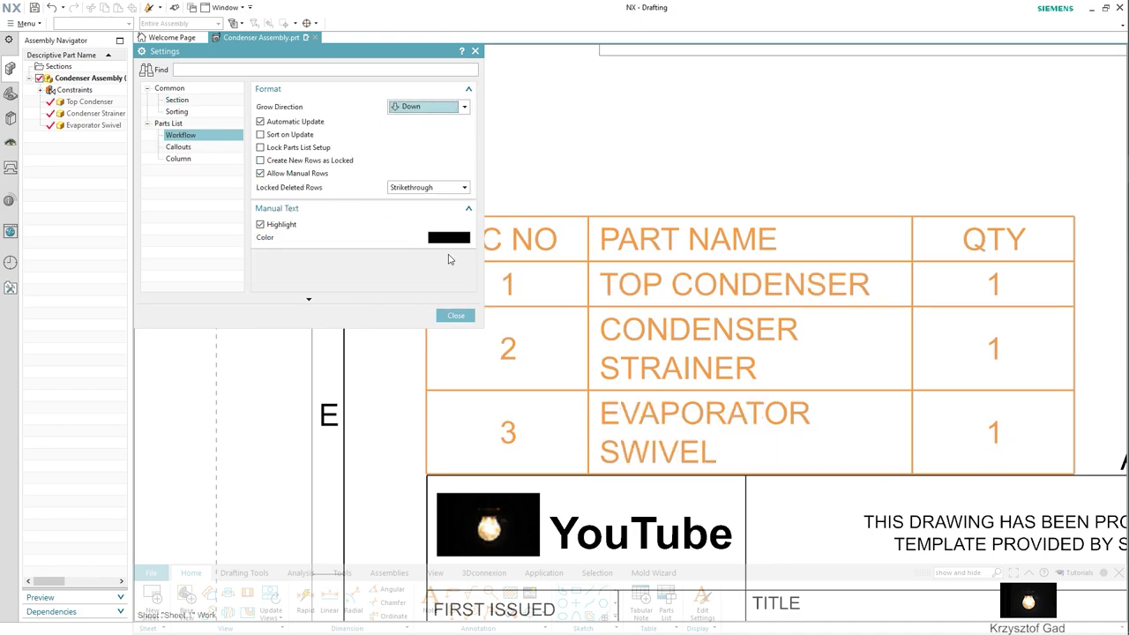
{"action": "left_click", "coordinate": [456, 315]}
{"action": "scroll", "coordinate": [631, 261], "scroll_direction": "down", "scroll_amount": 1}
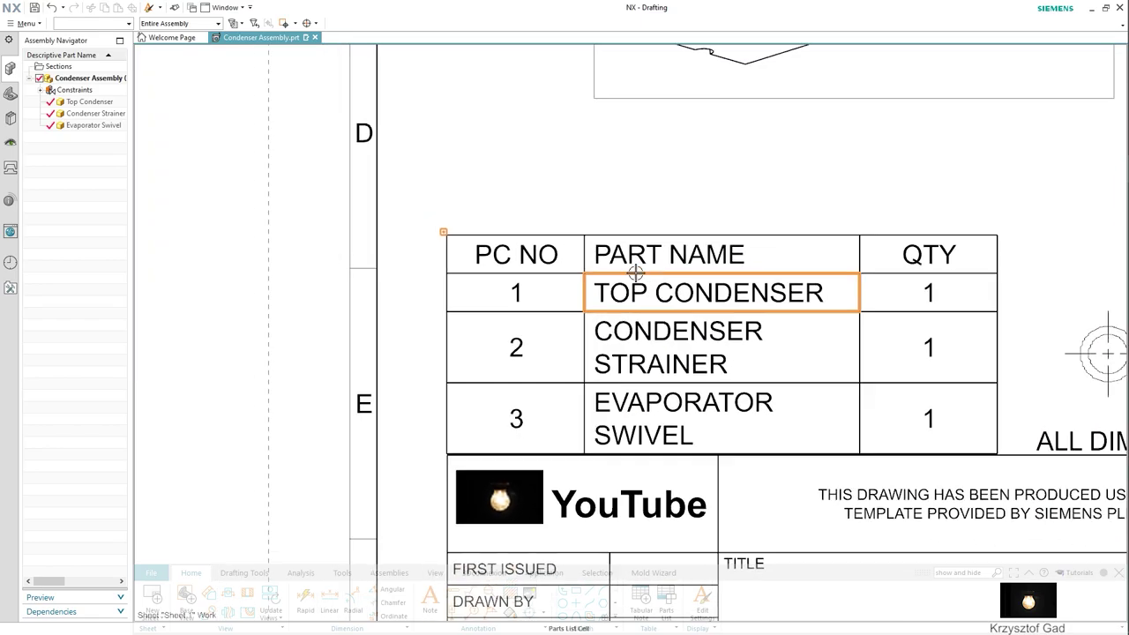
{"action": "scroll", "coordinate": [634, 269], "scroll_direction": "down", "scroll_amount": 3}
Show balloons on the exploded trimetric view and move balloons 3 and 1 to its left.
{"action": "scroll", "coordinate": [634, 276], "scroll_direction": "down", "scroll_amount": 2}
{"action": "right_click", "coordinate": [754, 264]}
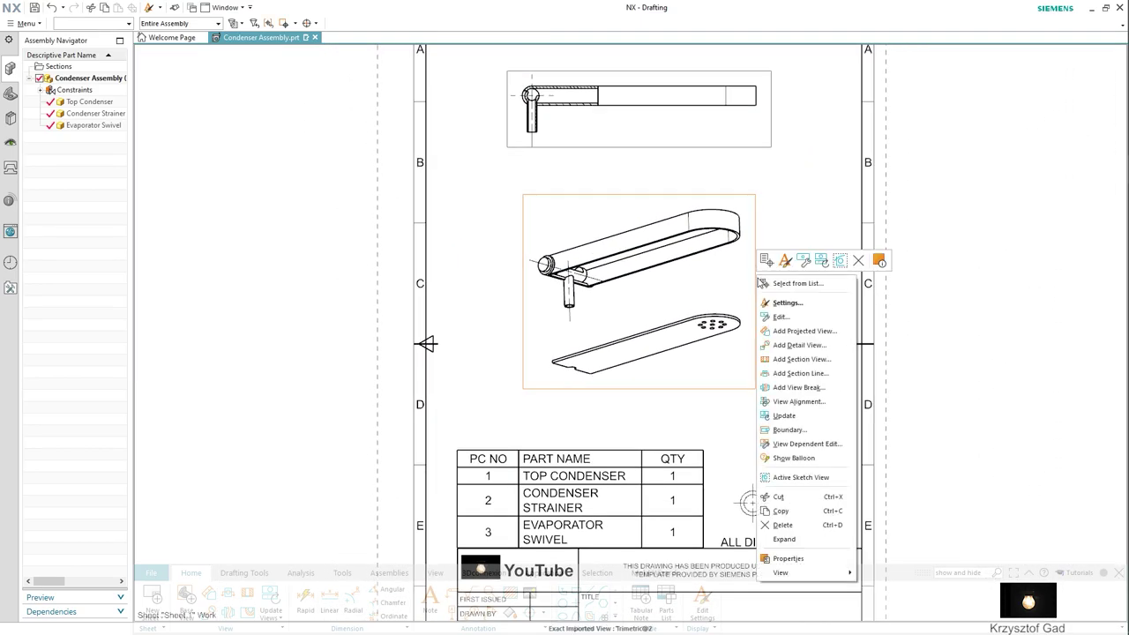
{"action": "left_click", "coordinate": [794, 458]}
{"action": "scroll", "coordinate": [542, 252], "scroll_direction": "up", "scroll_amount": 1}
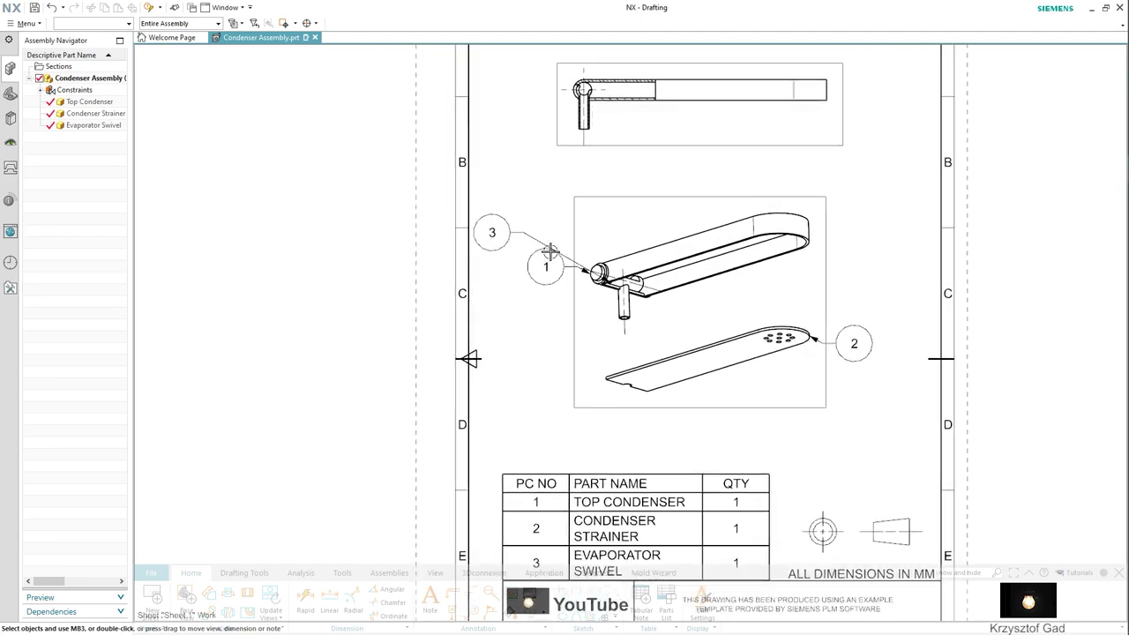
{"action": "scroll", "coordinate": [521, 275], "scroll_direction": "up", "scroll_amount": 2}
{"action": "mouse_move", "coordinate": [521, 275]}
{"action": "left_mouse_down"}
{"action": "mouse_move", "coordinate": [579, 402]}
{"action": "mouse_move", "coordinate": [591, 404]}
{"action": "left_mouse_up"}
{"action": "mouse_move", "coordinate": [593, 320]}
{"action": "left_mouse_down"}
{"action": "mouse_move", "coordinate": [602, 414]}
{"action": "mouse_move", "coordinate": [590, 400]}
{"action": "mouse_move", "coordinate": [581, 307]}
{"action": "left_mouse_up"}
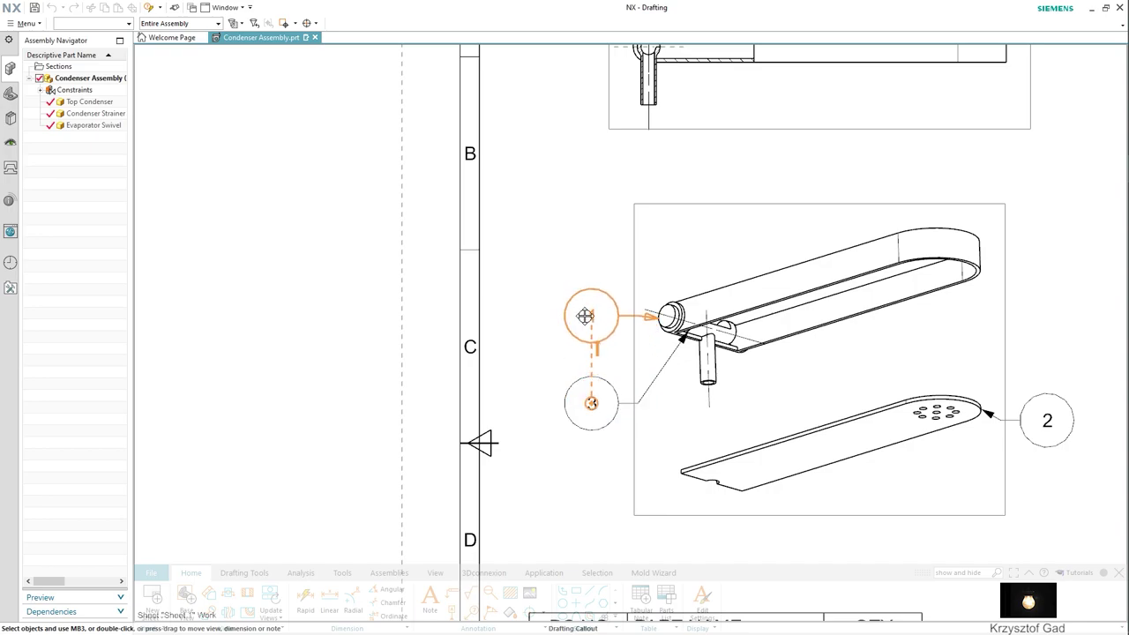
{"action": "scroll", "coordinate": [630, 341], "scroll_direction": "up", "scroll_amount": 2}
{"action": "scroll", "coordinate": [630, 340], "scroll_direction": "up", "scroll_amount": 3}
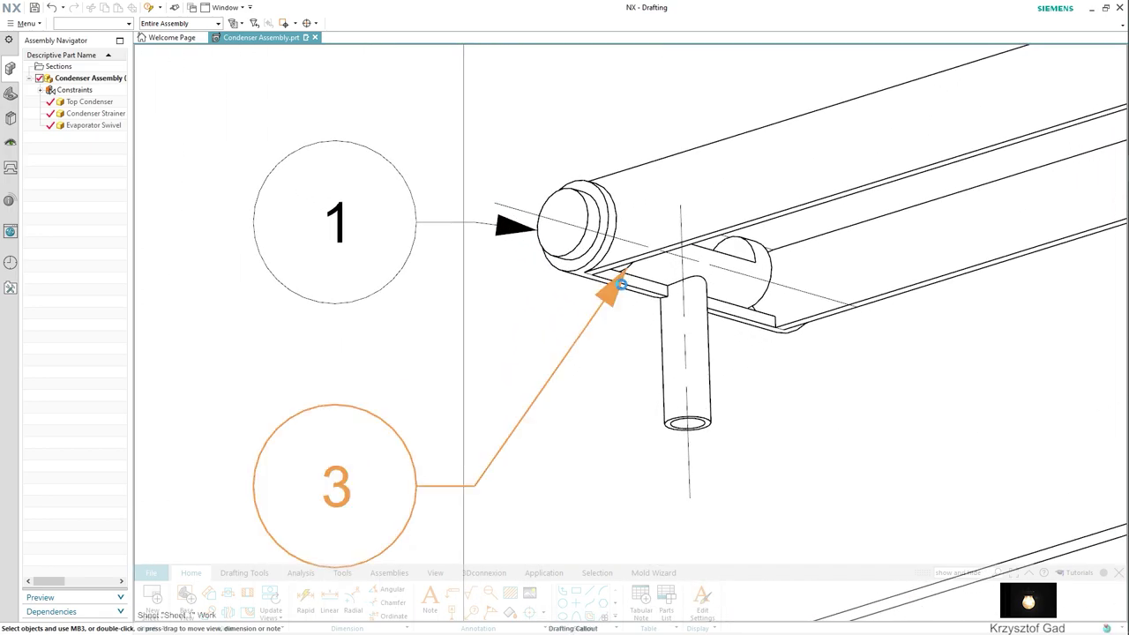
Re-anchor balloon 3's leader arrow onto the swivel ring.
{"action": "double_click", "coordinate": [621, 287]}
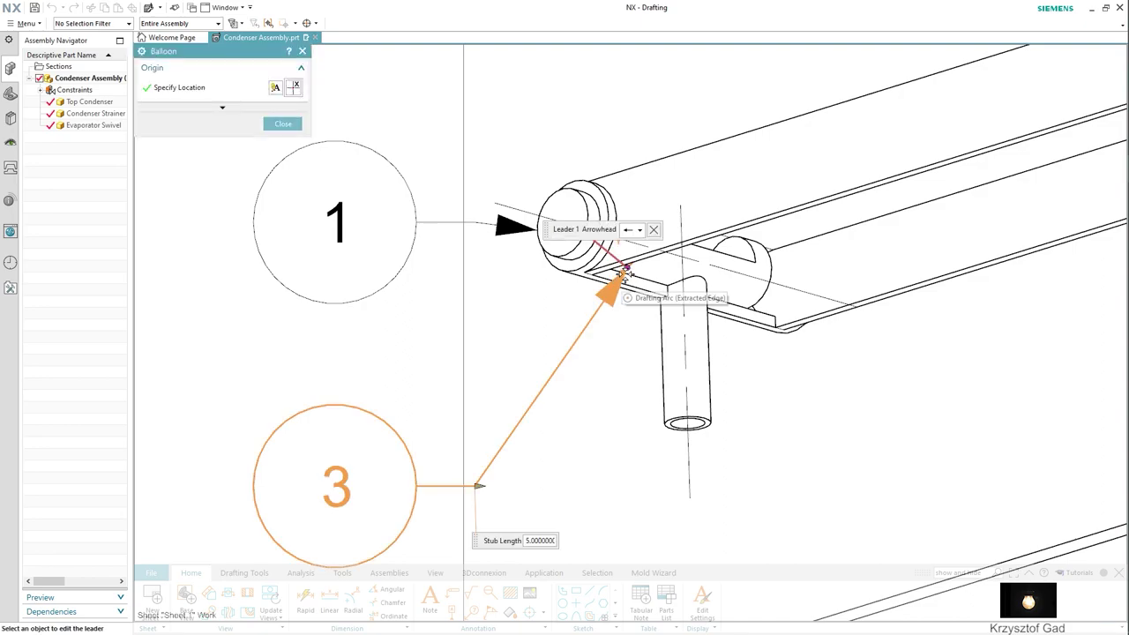
{"action": "left_click", "coordinate": [722, 253]}
{"action": "scroll", "coordinate": [722, 253], "scroll_direction": "down", "scroll_amount": 2}
{"action": "scroll", "coordinate": [676, 370], "scroll_direction": "down", "scroll_amount": 2}
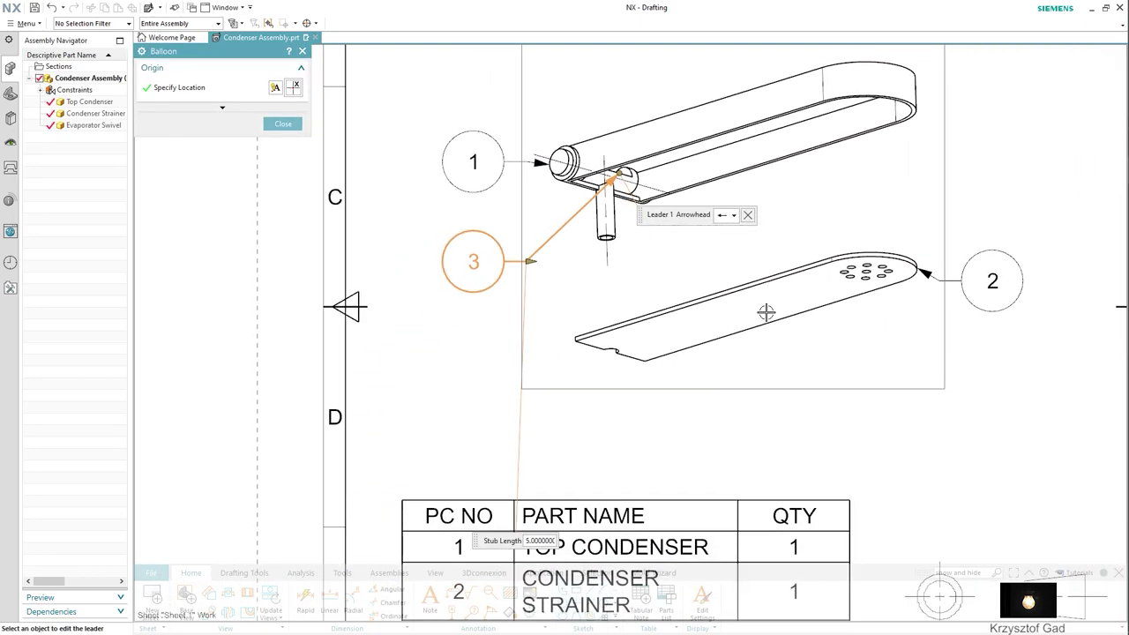
{"action": "left_click", "coordinate": [283, 125]}
Stack balloon 2 below balloon 3 with its leader on the strainer's left edge.
{"action": "left_click_drag", "start_coordinate": [992, 275], "coordinate": [479, 391]}
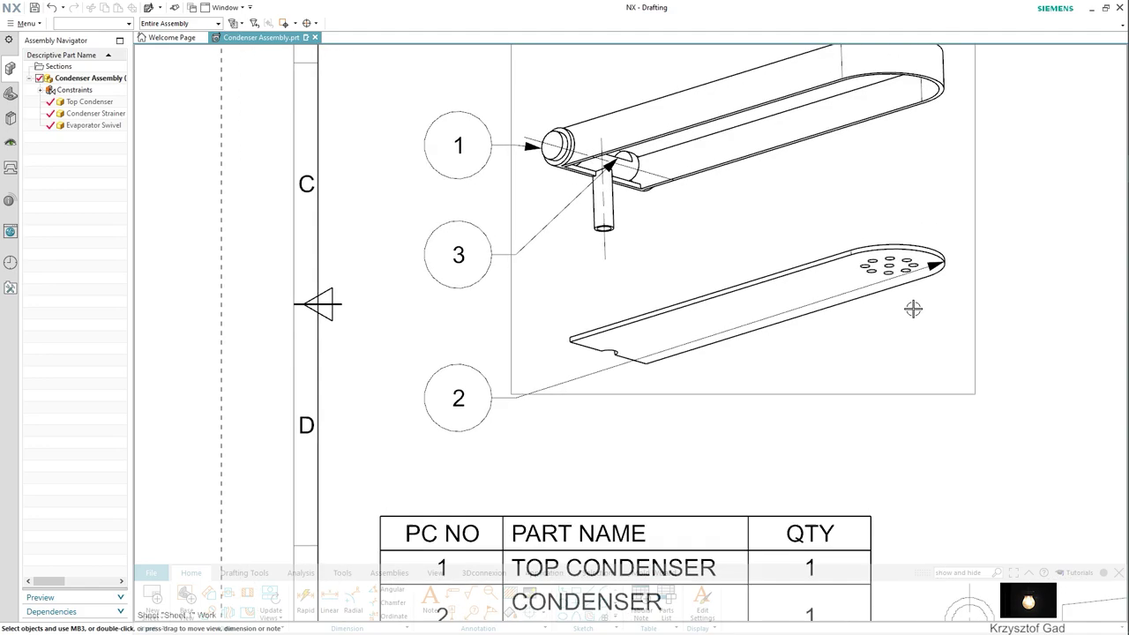
{"action": "scroll", "coordinate": [877, 294], "scroll_direction": "down", "scroll_amount": 2}
{"action": "double_click", "coordinate": [973, 255]}
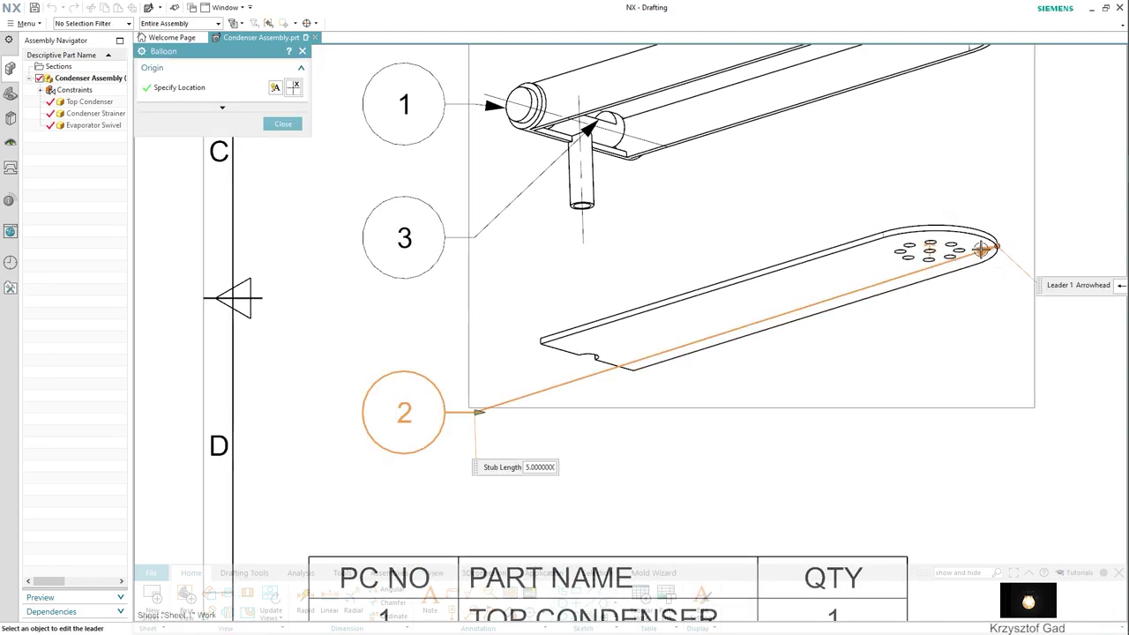
{"action": "left_click", "coordinate": [569, 346]}
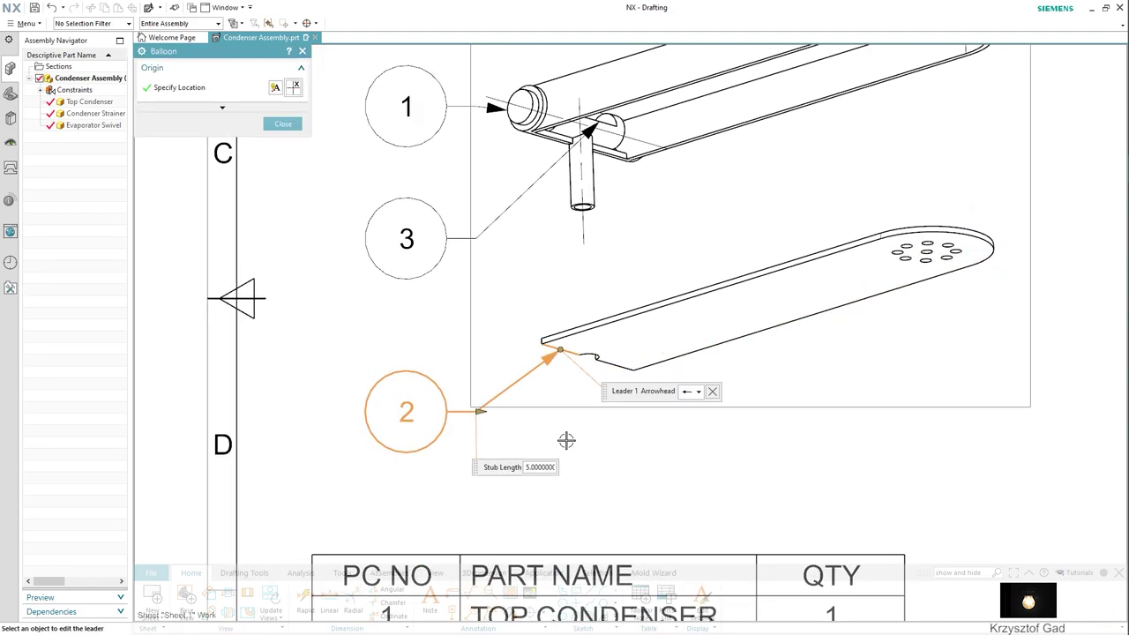
{"action": "scroll", "coordinate": [630, 333], "scroll_direction": "up", "scroll_amount": 3}
{"action": "scroll", "coordinate": [630, 333], "scroll_direction": "up", "scroll_amount": 1}
{"action": "left_click", "coordinate": [276, 127]}
{"action": "key", "text": "ctrl+f"}
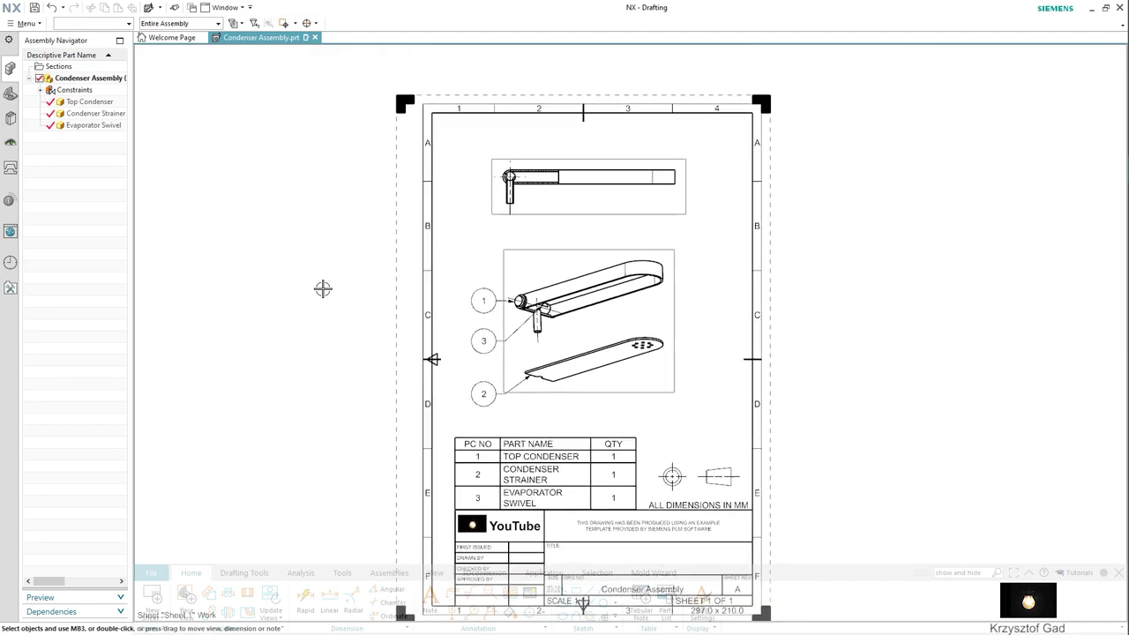
Turn off Border Display for drawing views in the Drafting Preferences.
{"action": "left_click", "coordinate": [33, 24]}
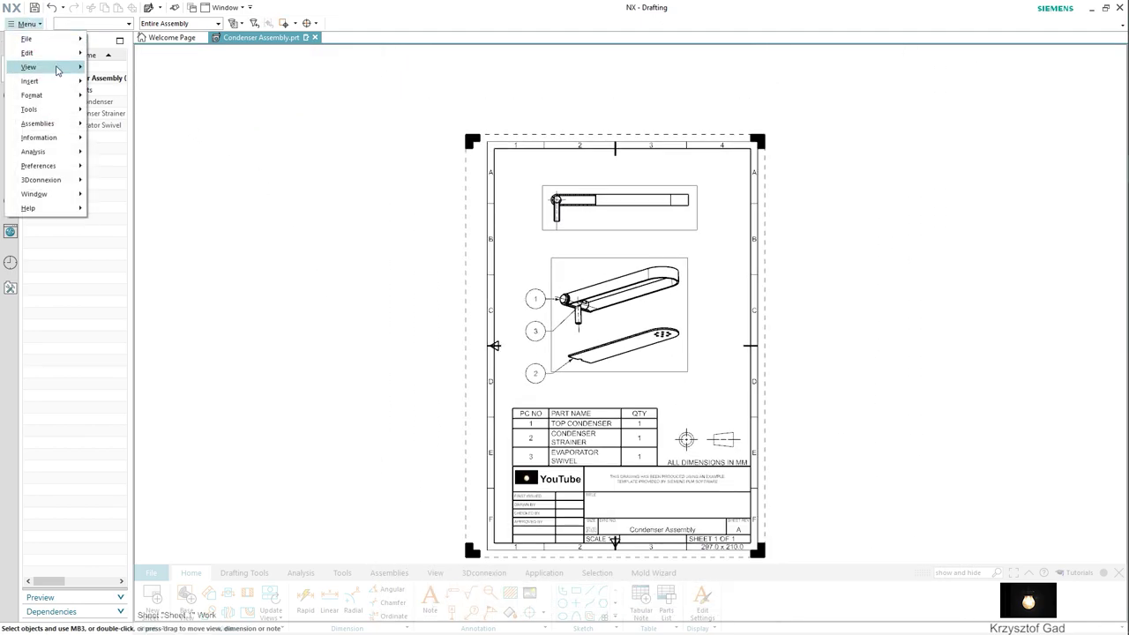
{"action": "mouse_move", "coordinate": [39, 165]}
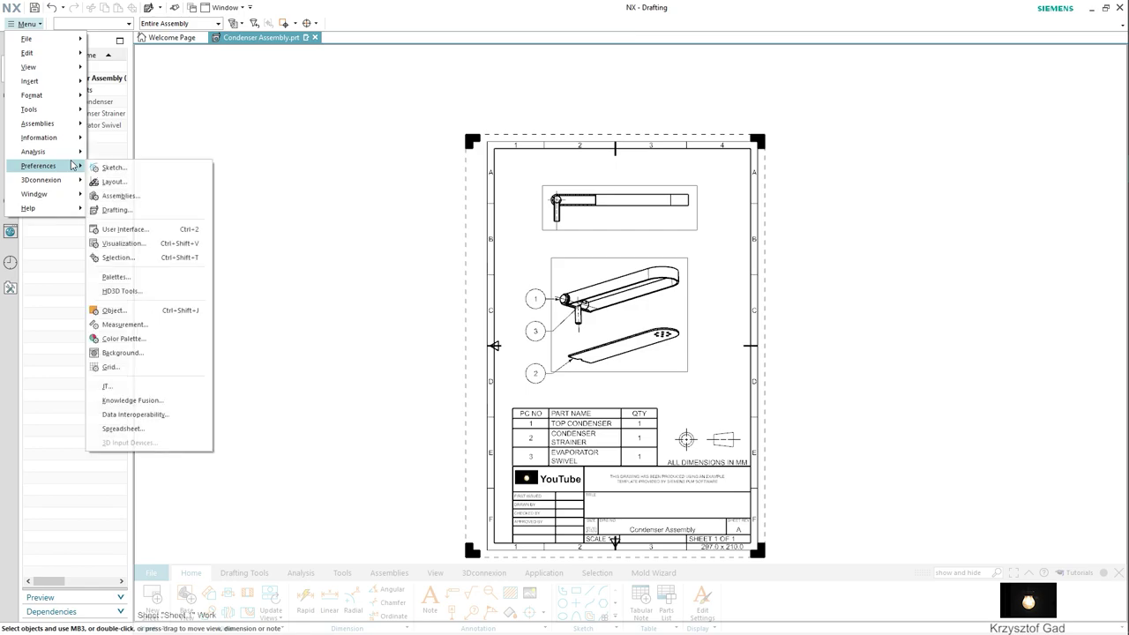
{"action": "left_click", "coordinate": [167, 210]}
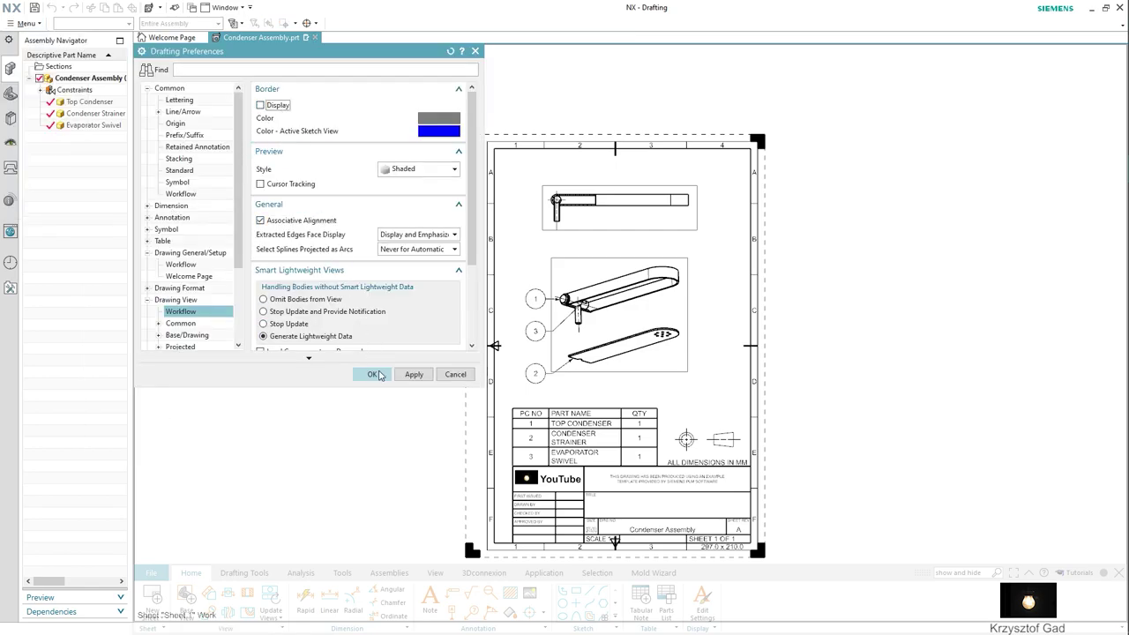
{"action": "left_click", "coordinate": [374, 374]}
{"action": "scroll", "coordinate": [338, 356], "scroll_direction": "up", "scroll_amount": 3}
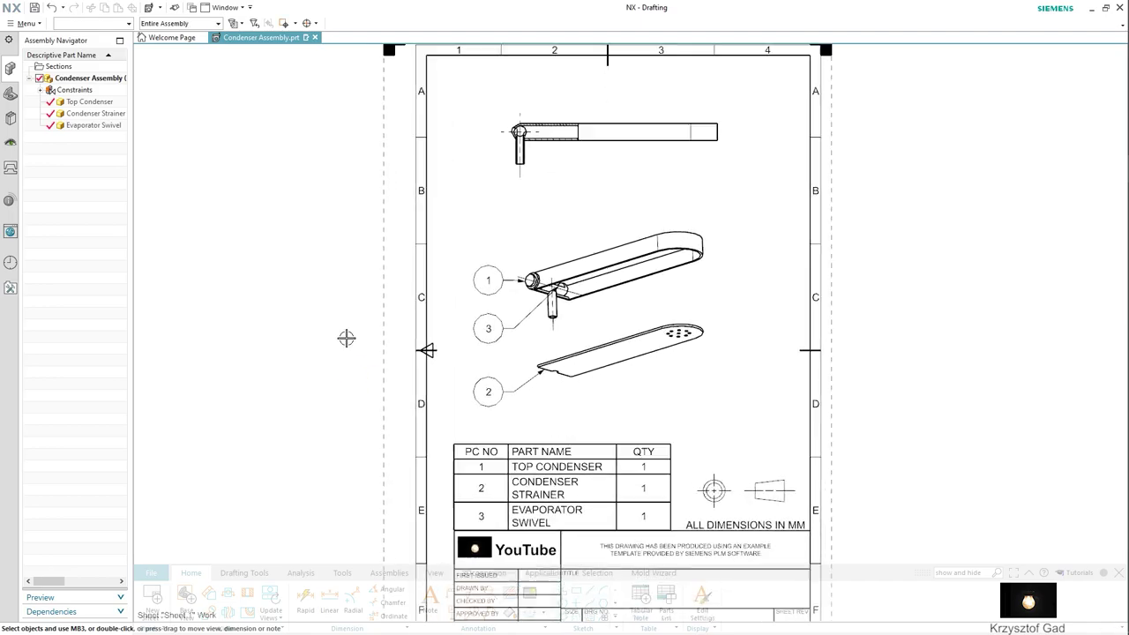
{"action": "scroll", "coordinate": [345, 335], "scroll_direction": "up", "scroll_amount": 2}
{"action": "scroll", "coordinate": [343, 333], "scroll_direction": "up", "scroll_amount": 5}
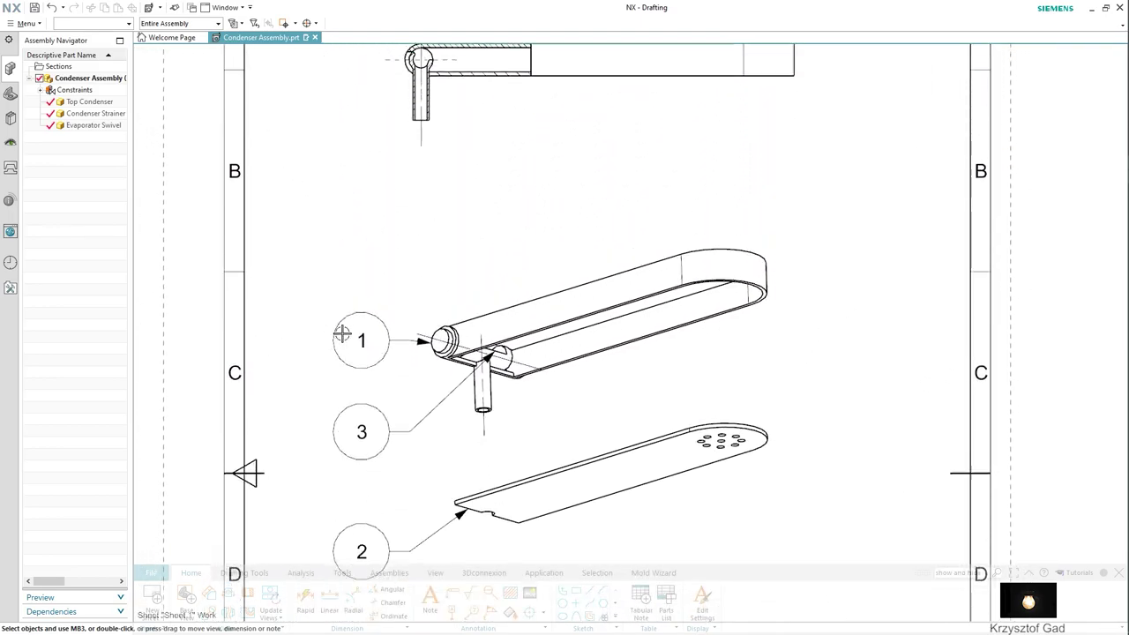
{"action": "scroll", "coordinate": [342, 333], "scroll_direction": "up", "scroll_amount": 2}
{"action": "scroll", "coordinate": [342, 334], "scroll_direction": "down", "scroll_amount": 2}
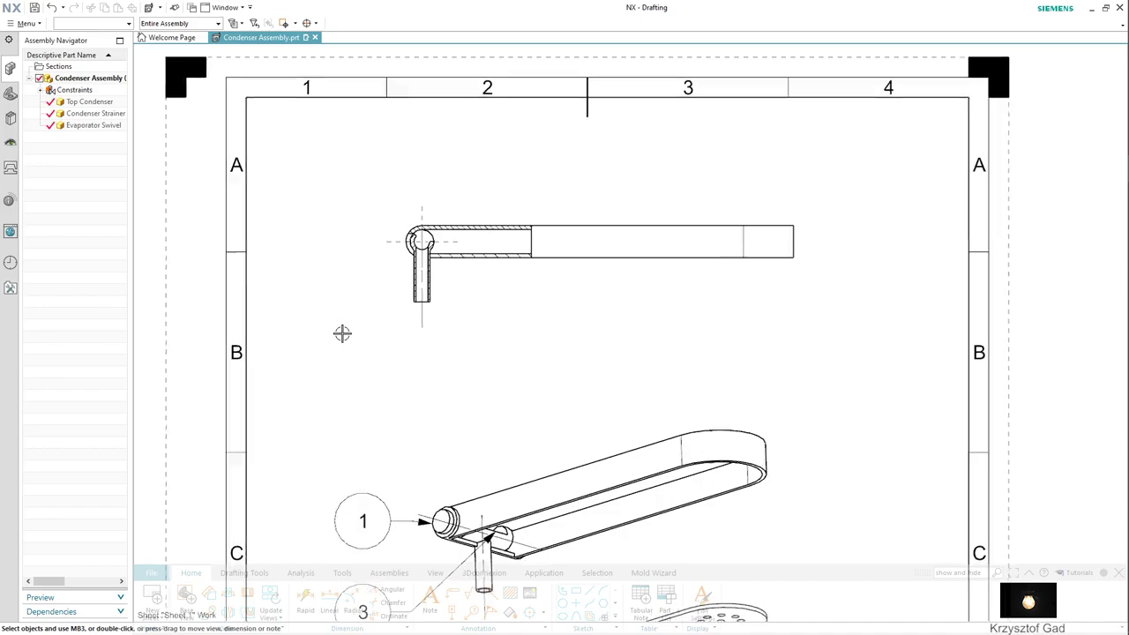
{"action": "scroll", "coordinate": [345, 329], "scroll_direction": "down", "scroll_amount": 3}
{"action": "scroll", "coordinate": [351, 305], "scroll_direction": "down", "scroll_amount": 2}
{"action": "scroll", "coordinate": [351, 305], "scroll_direction": "down", "scroll_amount": 1}
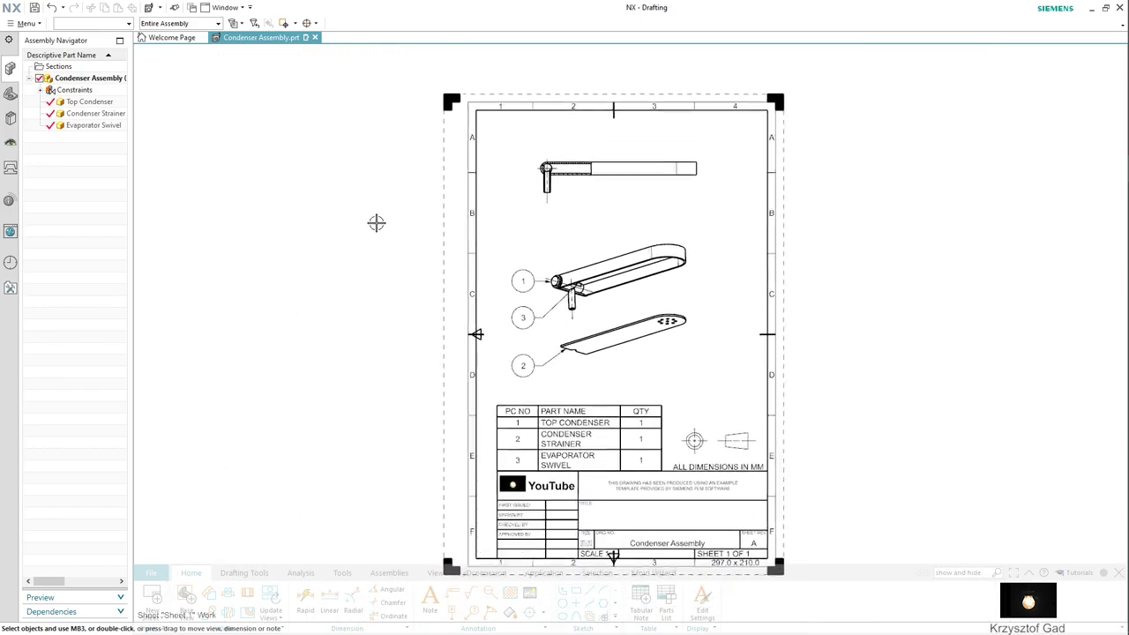
{"action": "scroll", "coordinate": [348, 249], "scroll_direction": "up", "scroll_amount": 1}
{"action": "right_click", "coordinate": [323, 251]}
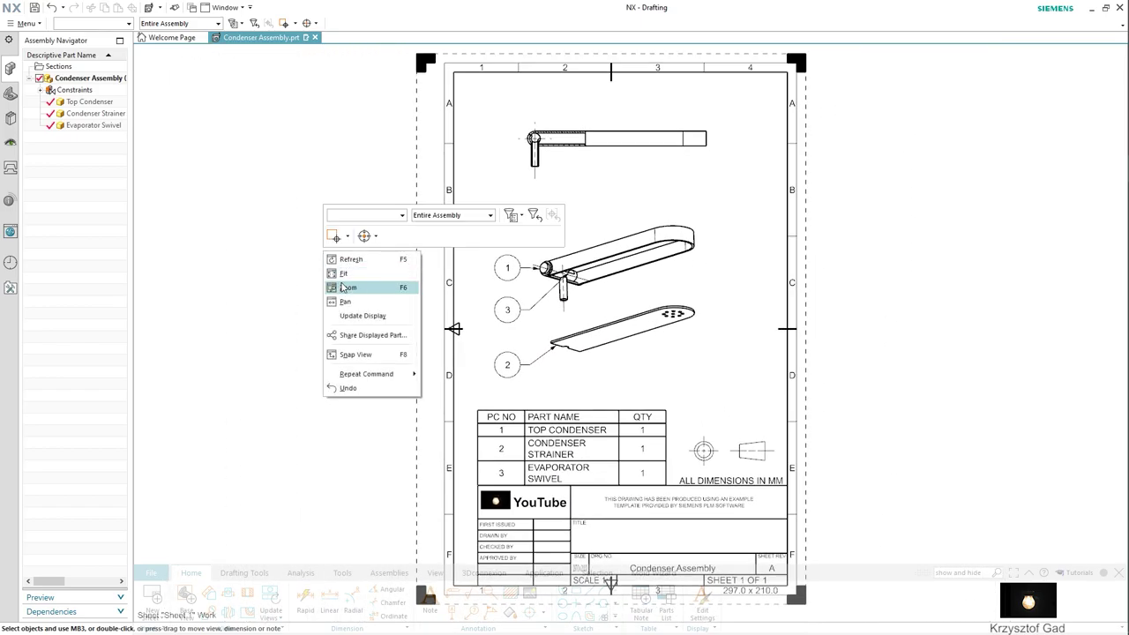